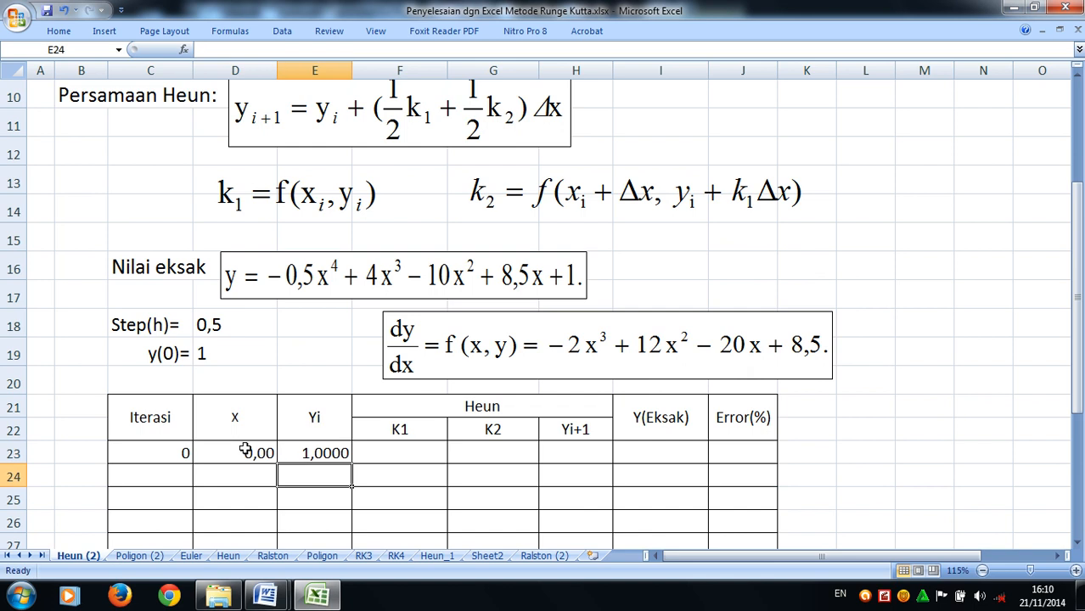
pyautogui.click(319, 456)
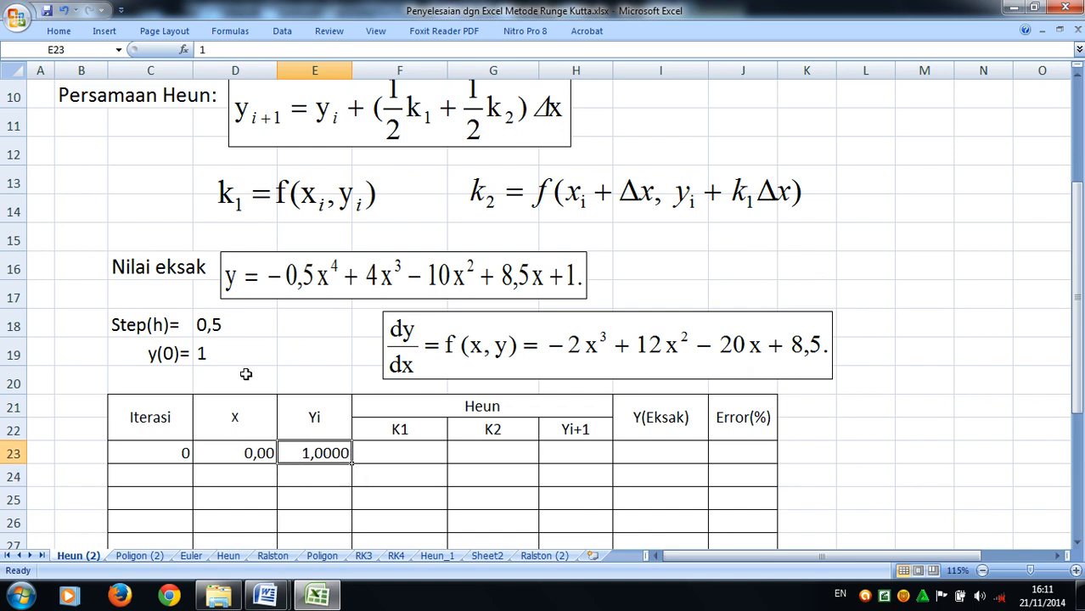
pyautogui.click(211, 325)
pyautogui.click(323, 455)
pyautogui.scroll(2, 323, 455)
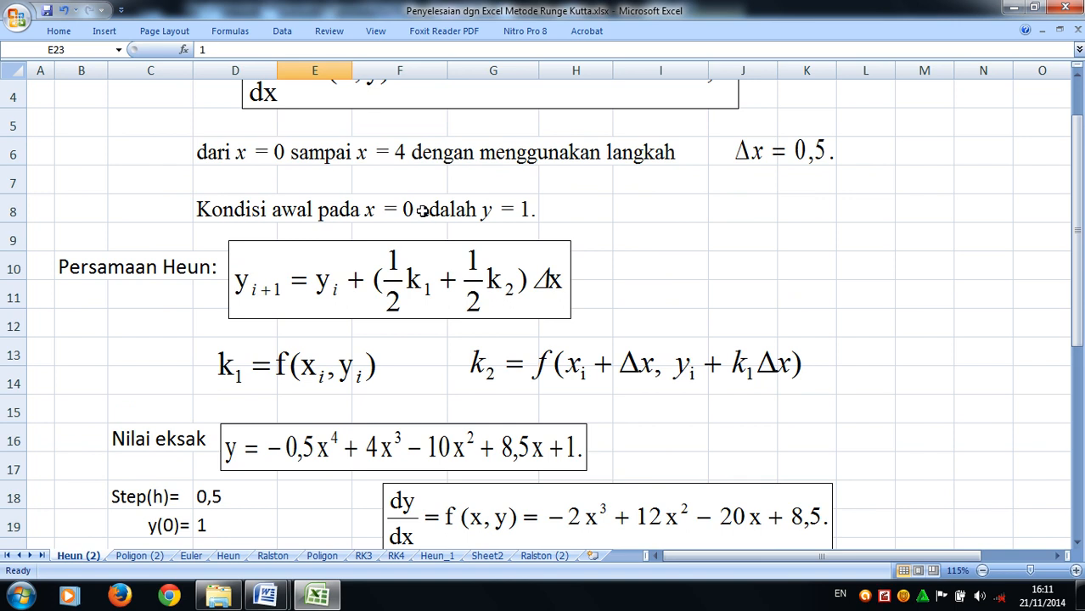
# Calculate the next x in D24 with =D23+$D$18 and enter ?? as a placeholder for Yi in E24.
pyautogui.scroll(-3, 521, 213)
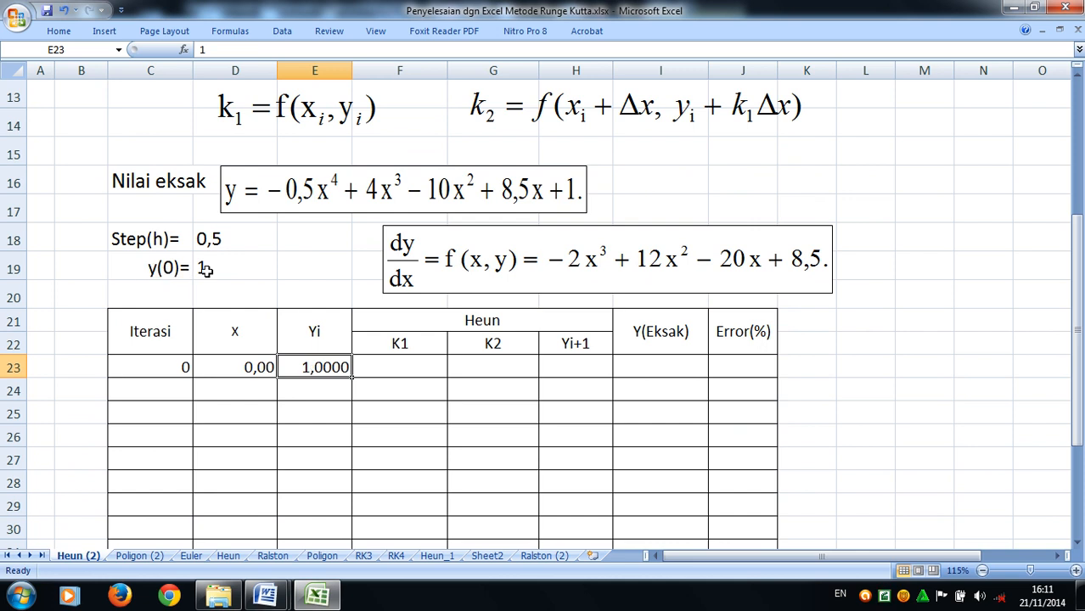
pyautogui.click(247, 386)
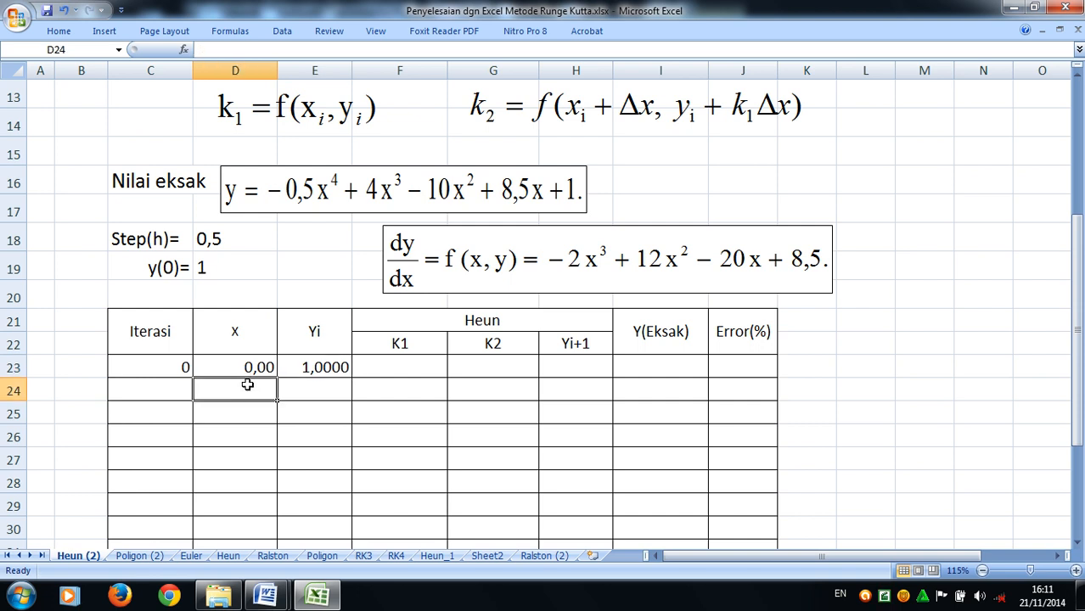
pyautogui.write('=')
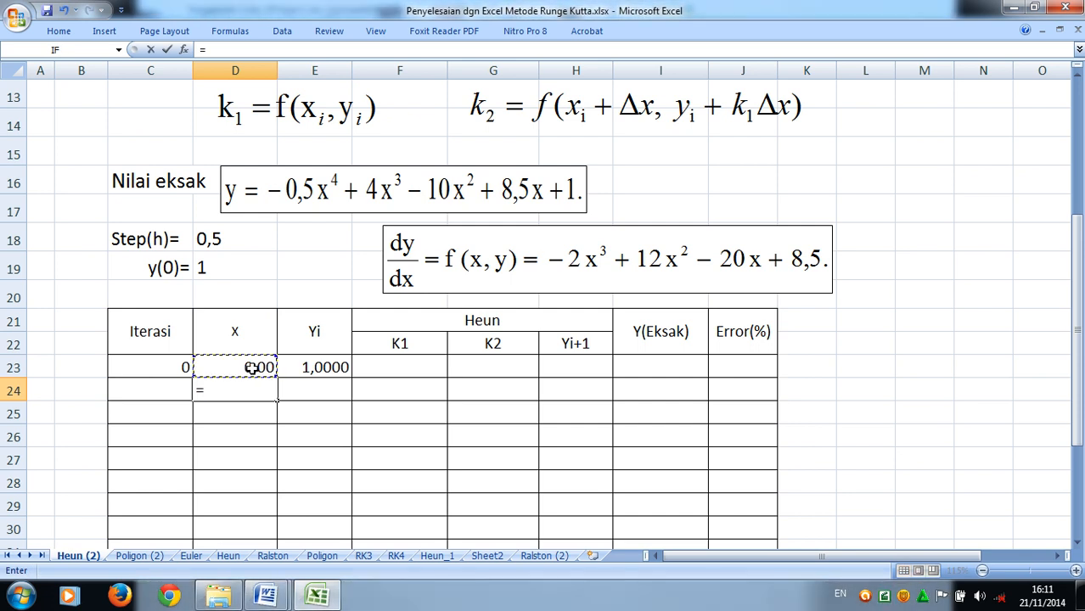
pyautogui.click(251, 367)
pyautogui.write('+')
pyautogui.click(210, 241)
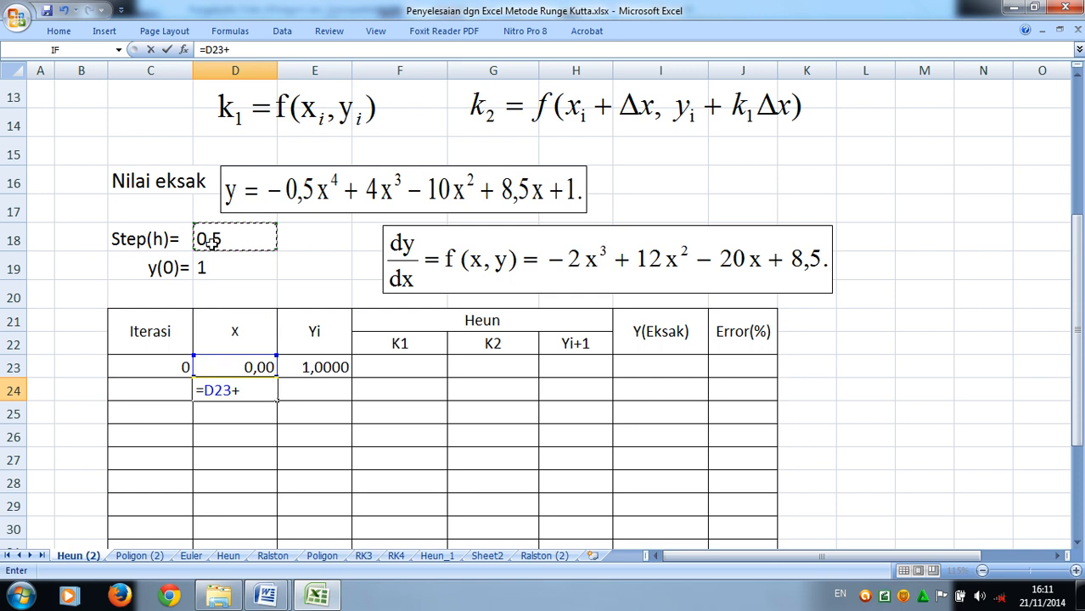
pyautogui.press('F4')
pyautogui.press('Return')
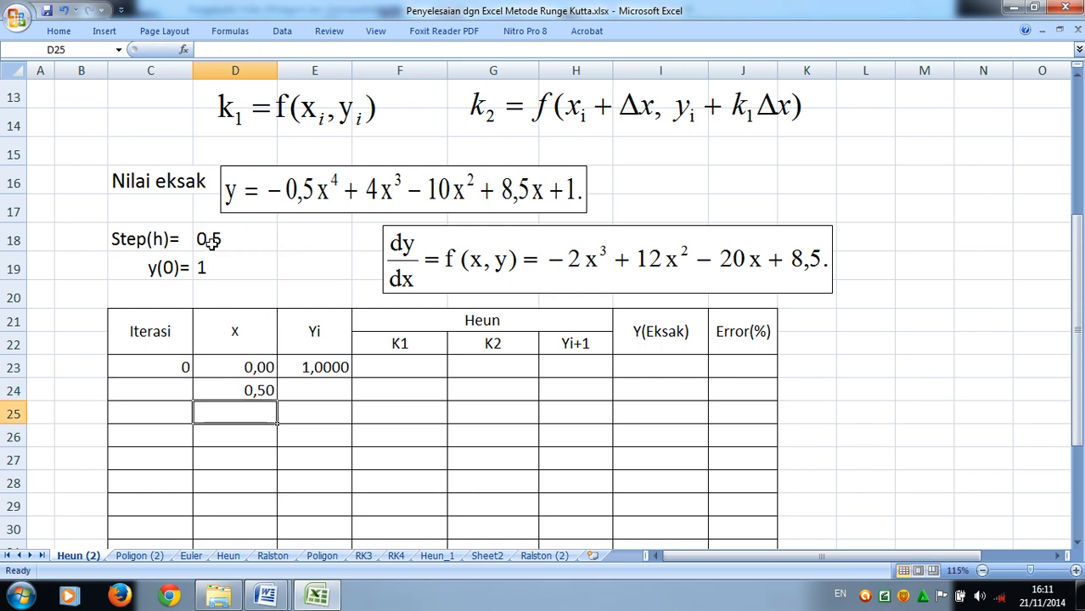
pyautogui.click(310, 392)
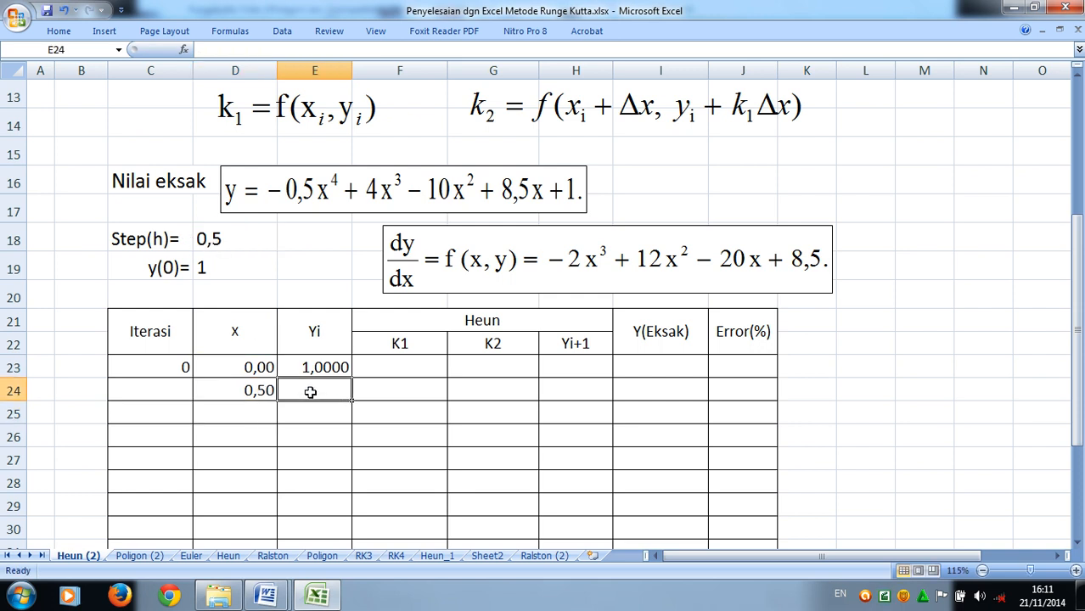
pyautogui.write('??')
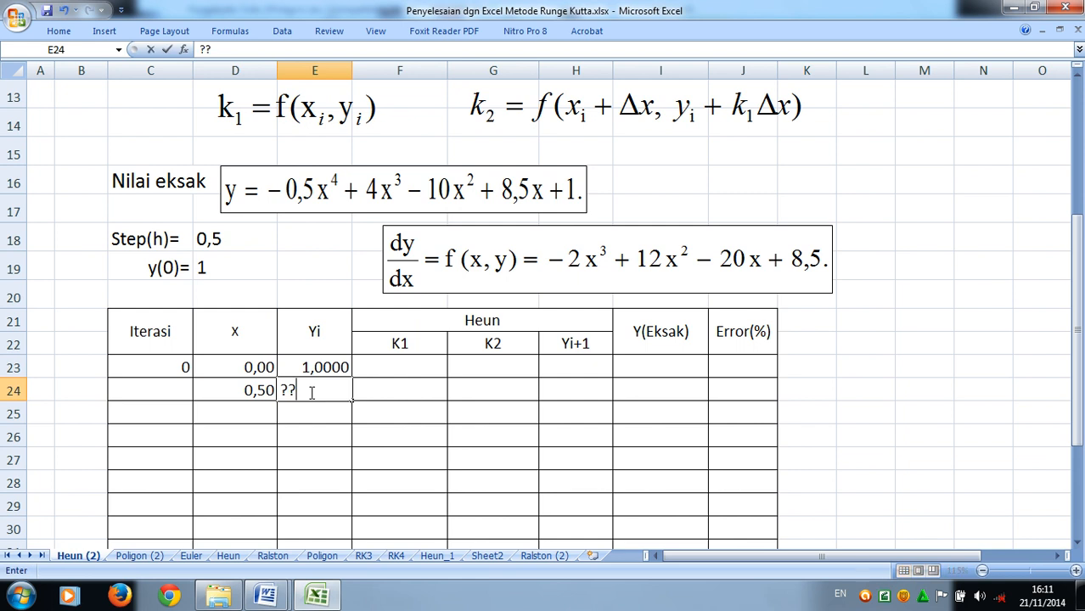
# Enter =D24+$D$18 in D25 to advance x by the fixed step size.
pyautogui.click(241, 410)
pyautogui.write('=')
pyautogui.click(248, 392)
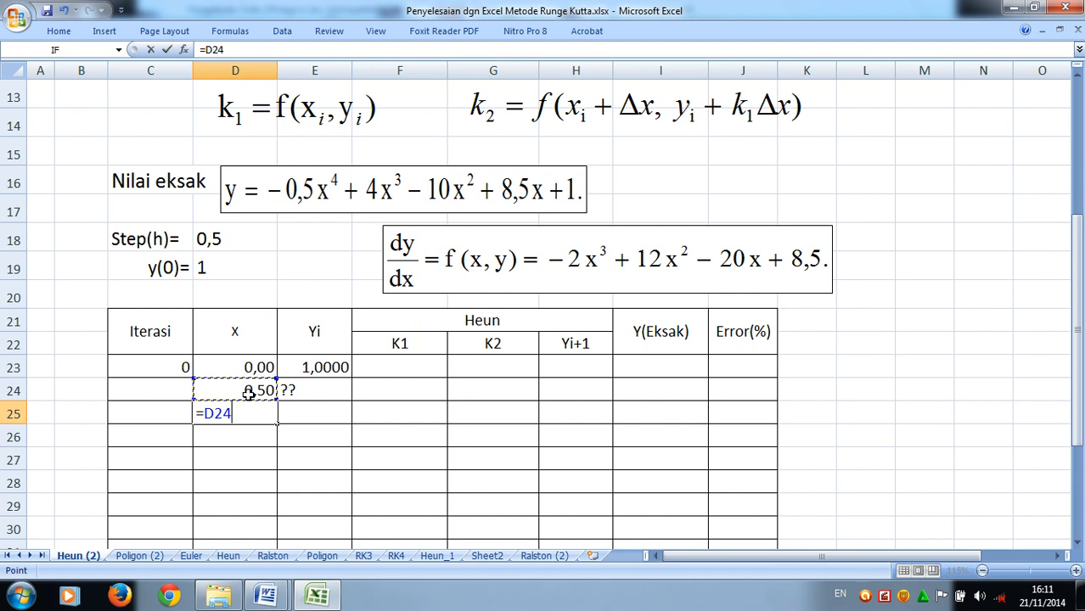
pyautogui.write('+')
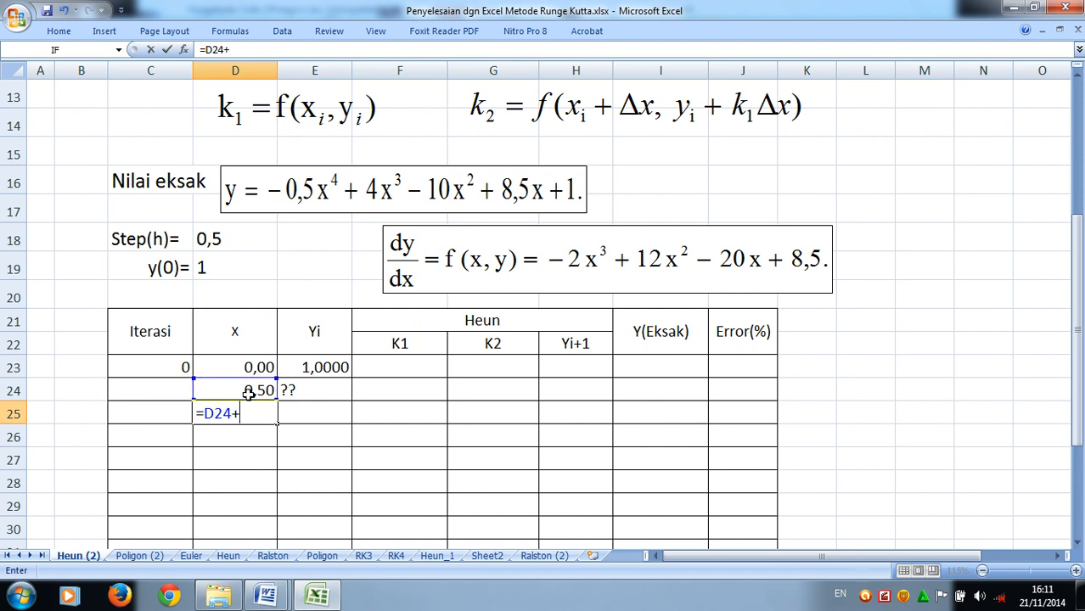
pyautogui.click(228, 243)
pyautogui.press('F4')
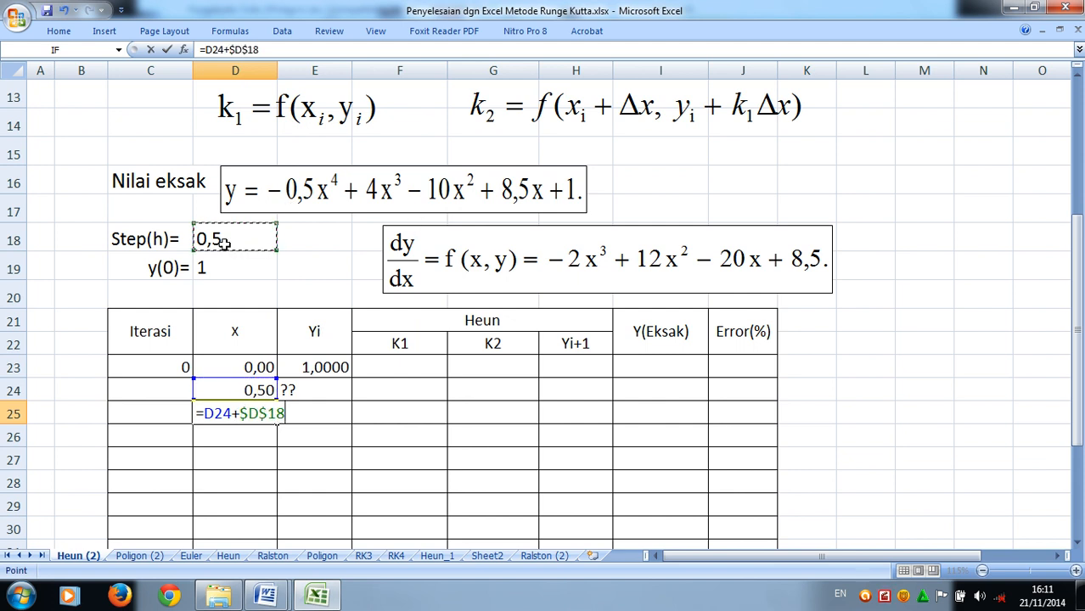
pyautogui.press('Return')
# Fill the x formula from D25 down through D31.
pyautogui.click(242, 412)
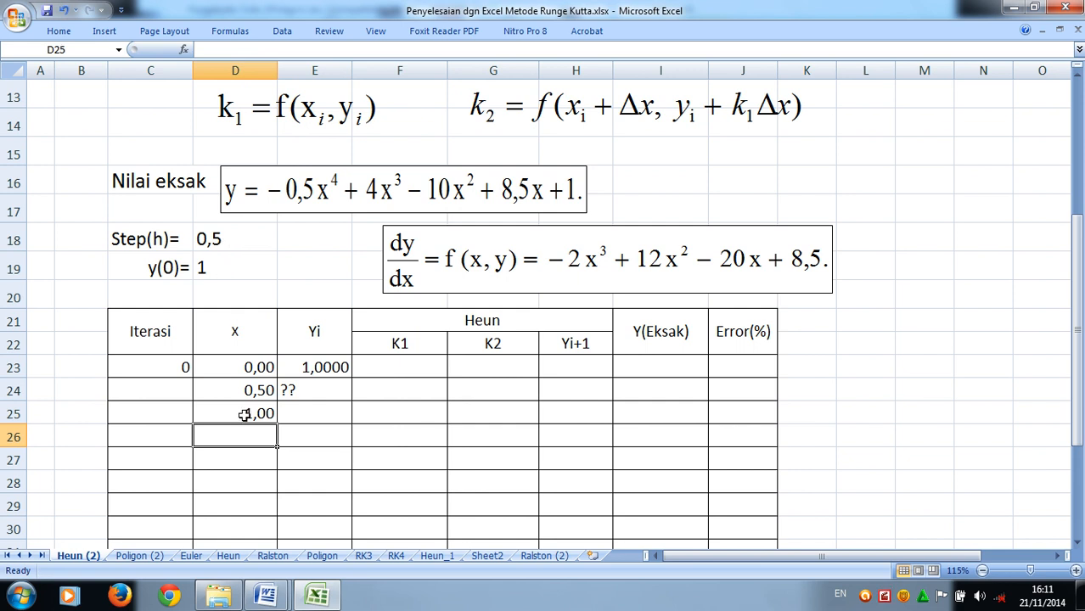
pyautogui.scroll(-2, 244, 409)
pyautogui.moveTo(276, 252); pyautogui.dragTo(278, 389)
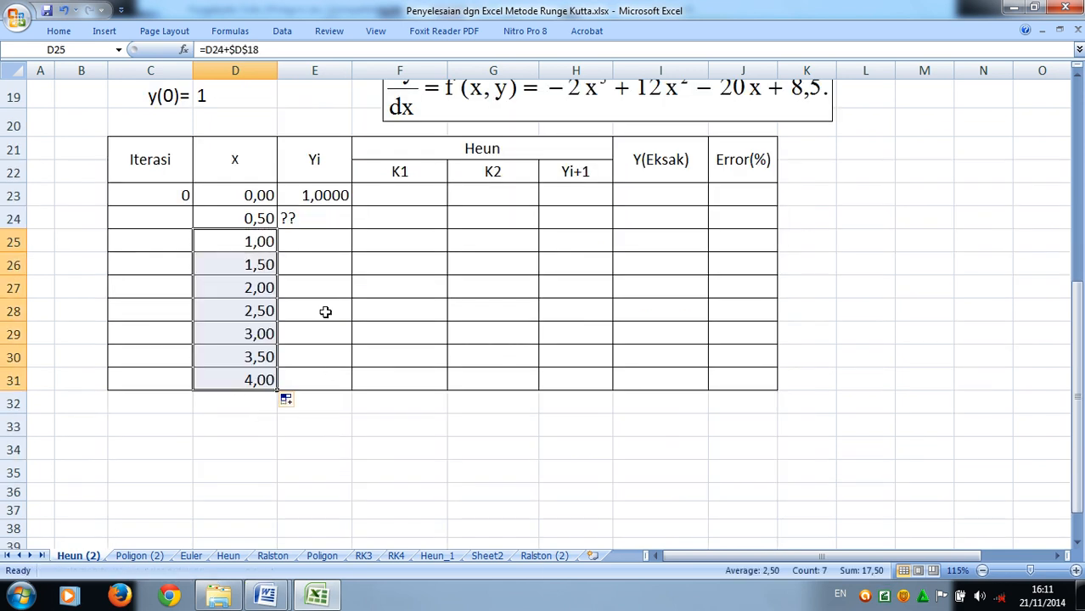
# Calculate K1 for iteration 0 in F23 from the dy/dx equation with =-2*D23^3+12*D23^2-20*D23+8,5.
pyautogui.click(311, 220)
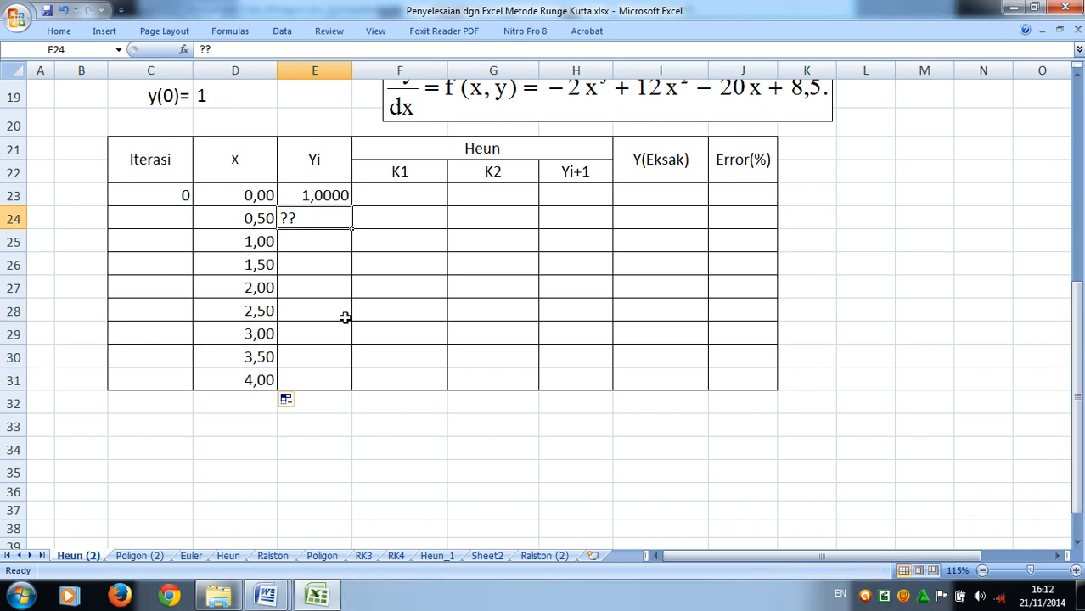
pyautogui.scroll(1, 344, 318)
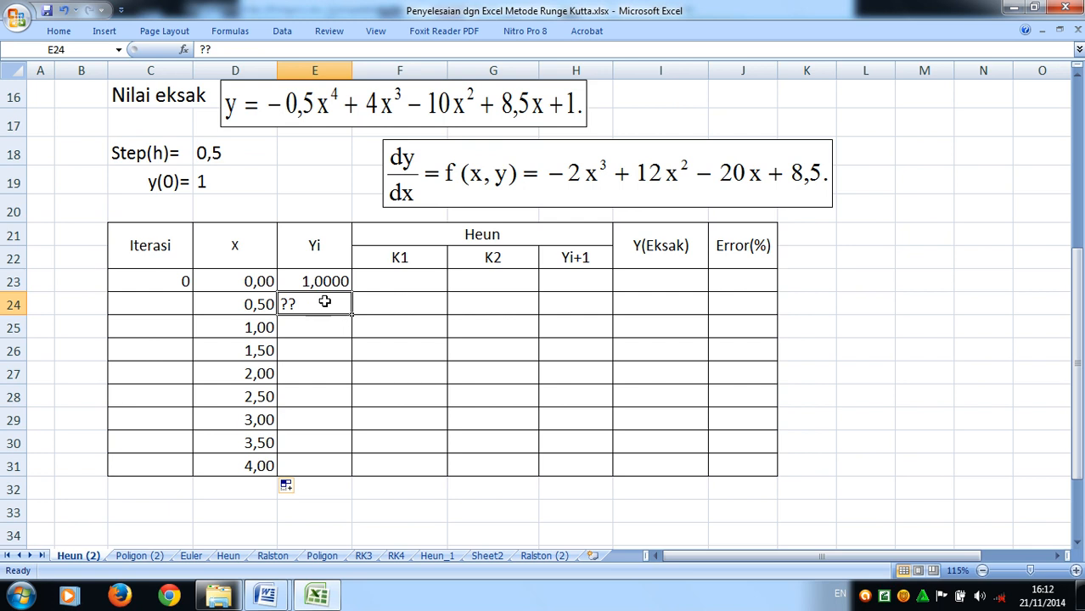
pyautogui.scroll(2, 371, 298)
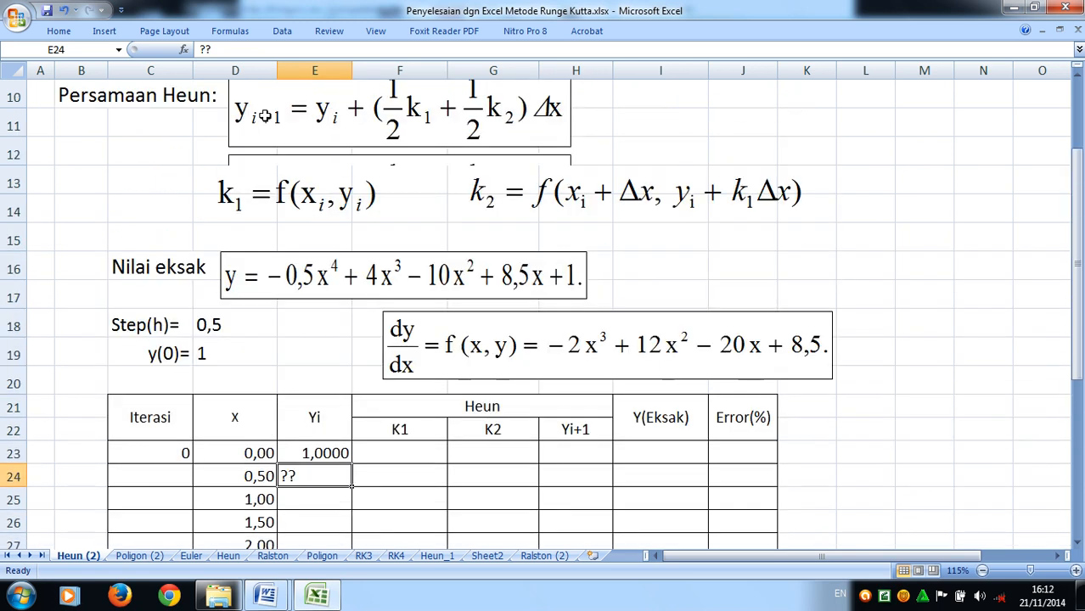
pyautogui.scroll(2, 338, 189)
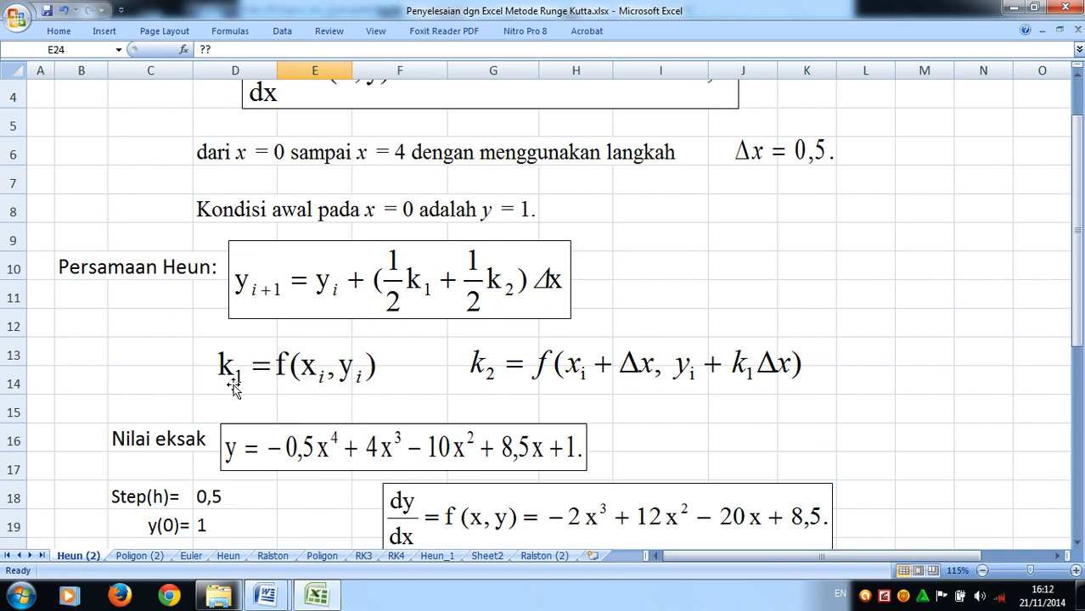
pyautogui.scroll(-3, 475, 382)
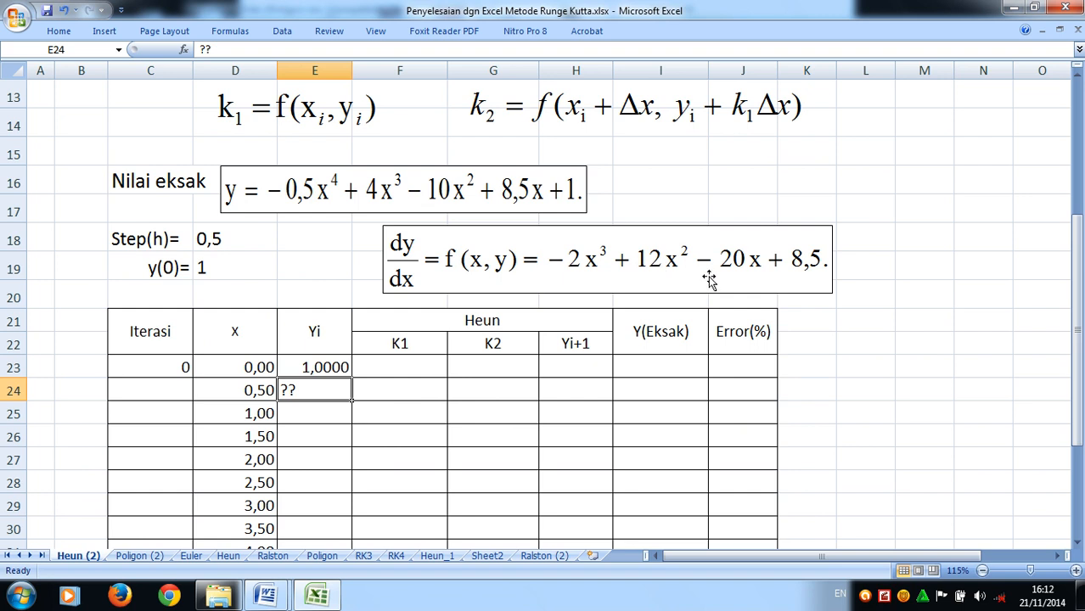
pyautogui.click(404, 368)
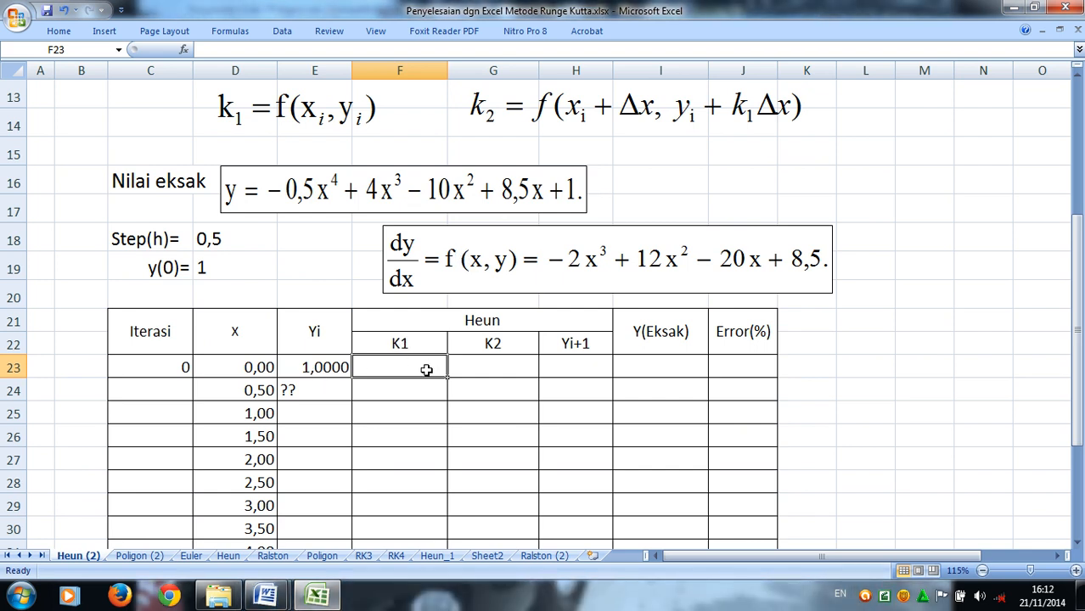
pyautogui.write('=-2*')
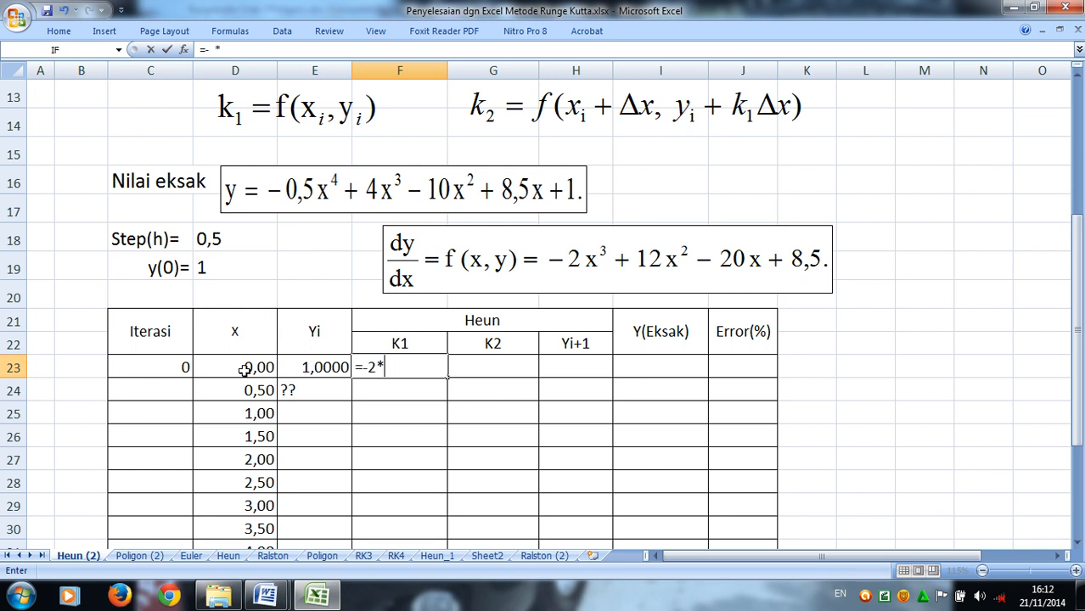
pyautogui.click(249, 368)
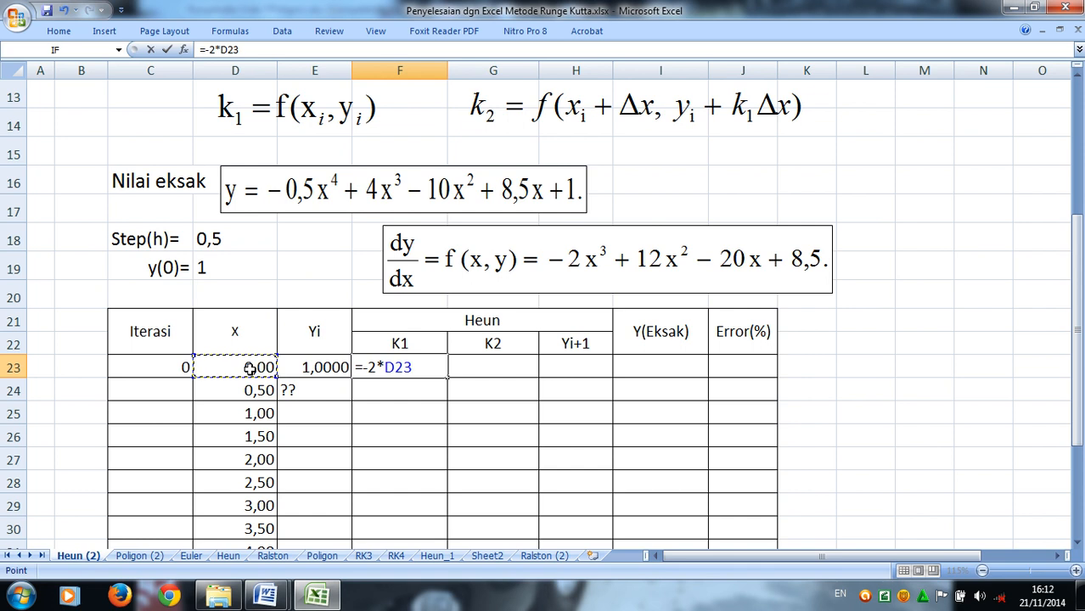
pyautogui.write('^3')
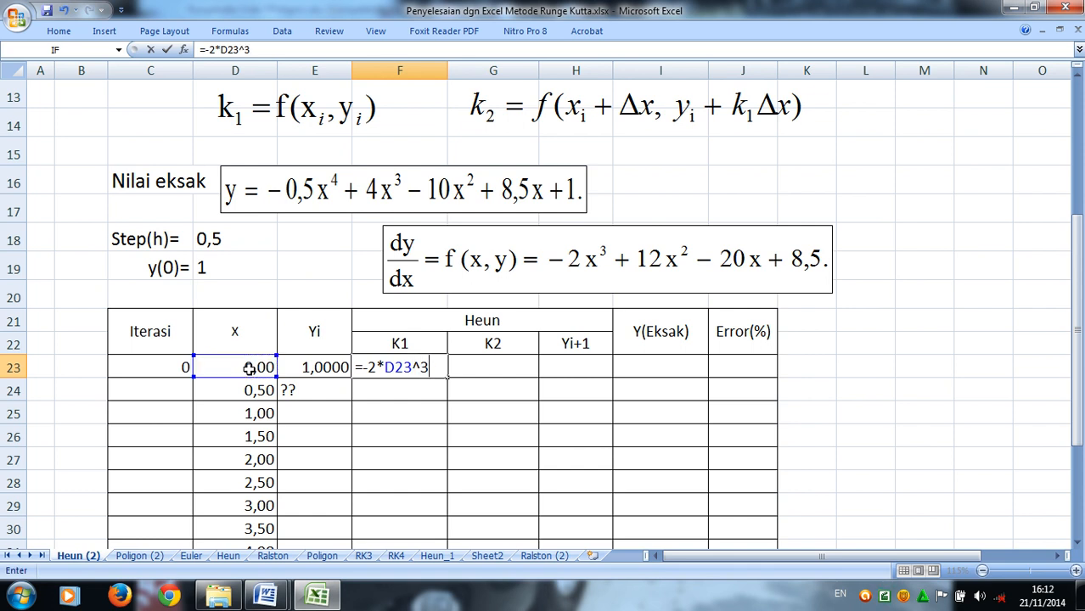
pyautogui.write('+12*')
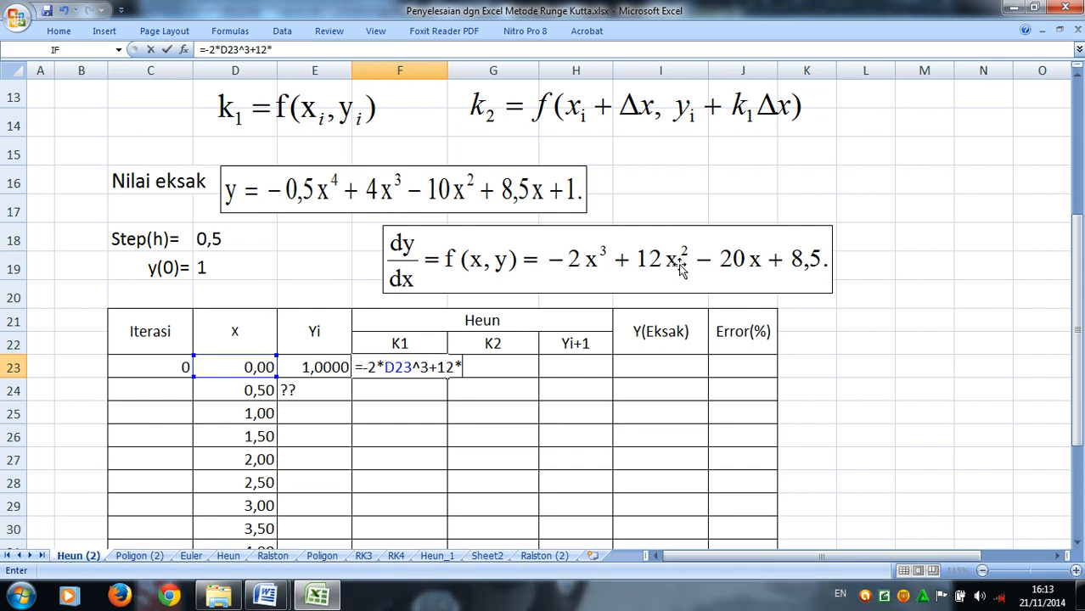
pyautogui.click(245, 367)
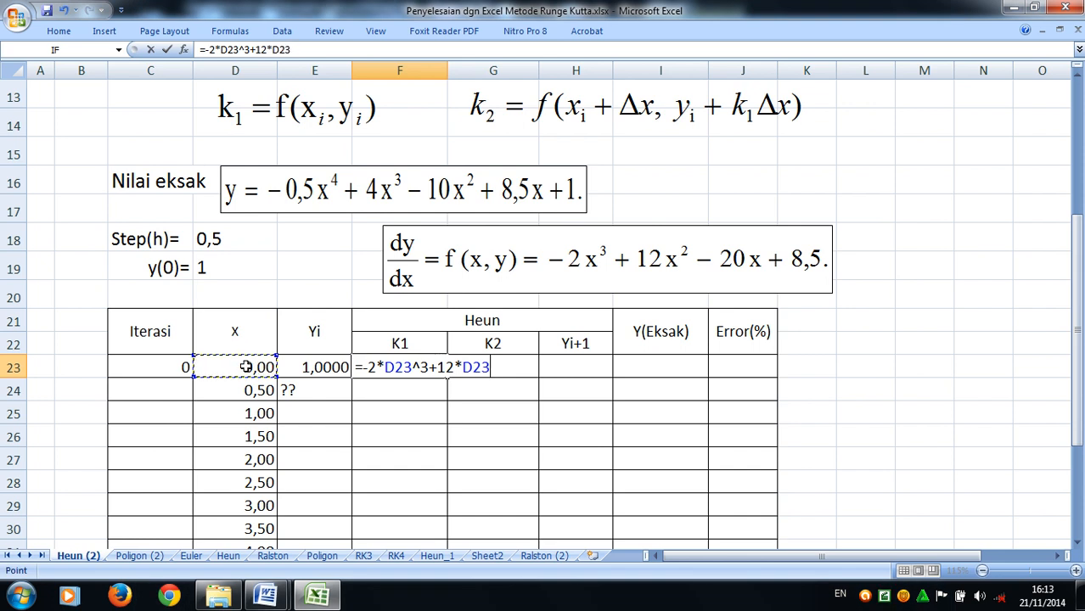
pyautogui.write('^2-20')
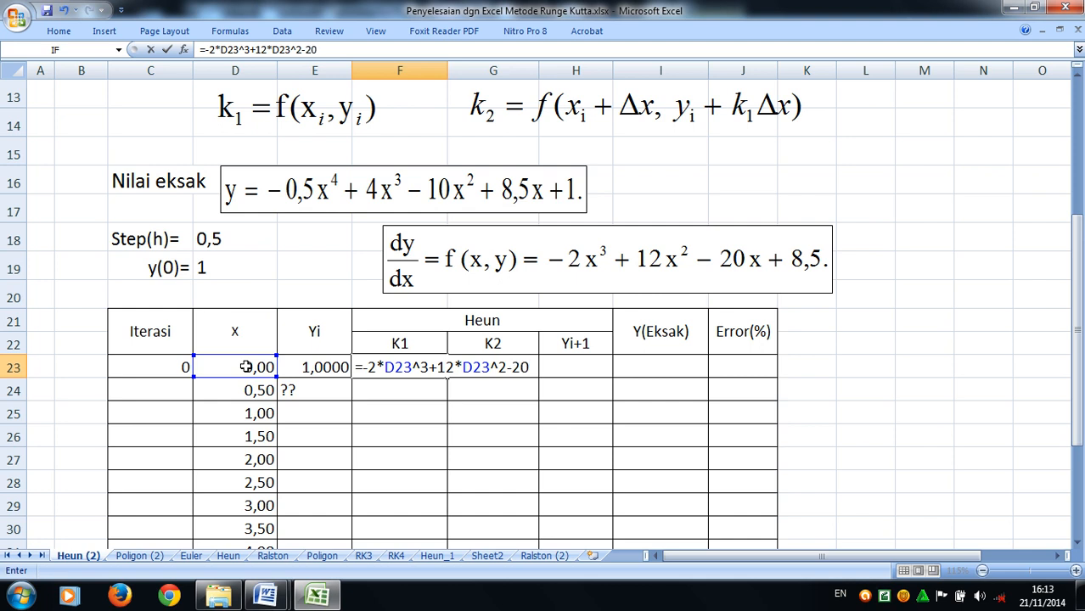
pyautogui.write('*')
pyautogui.click(245, 367)
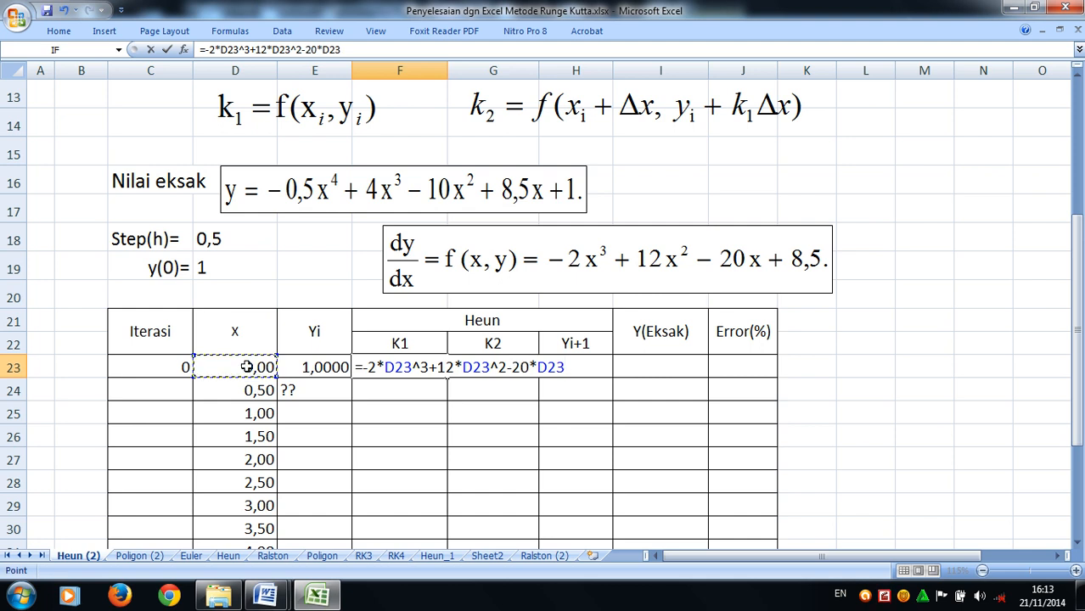
pyautogui.write('+8,5')
pyautogui.press('Return')
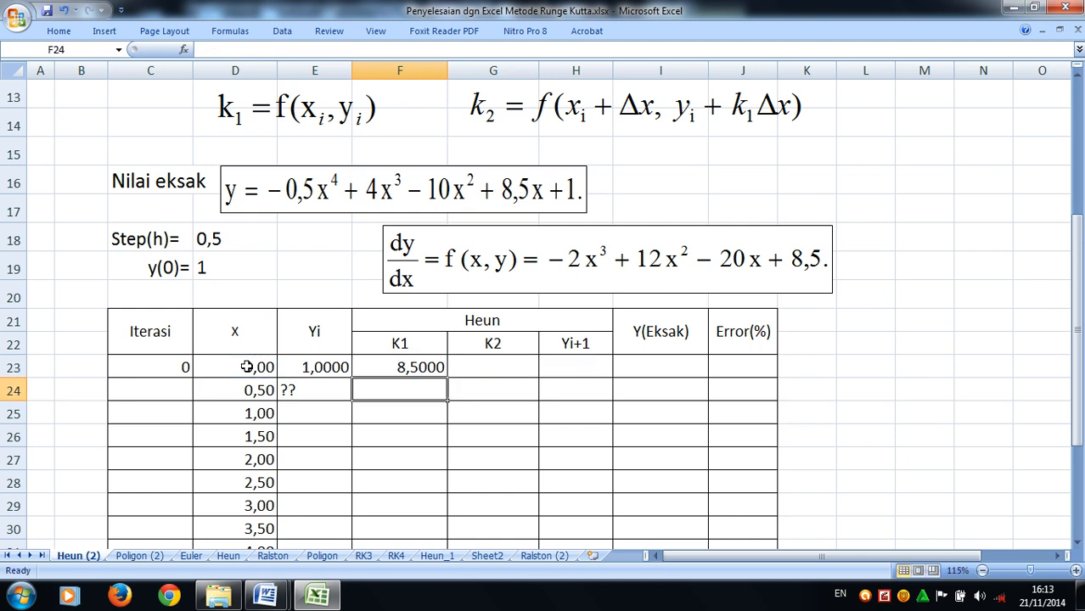
pyautogui.click(406, 368)
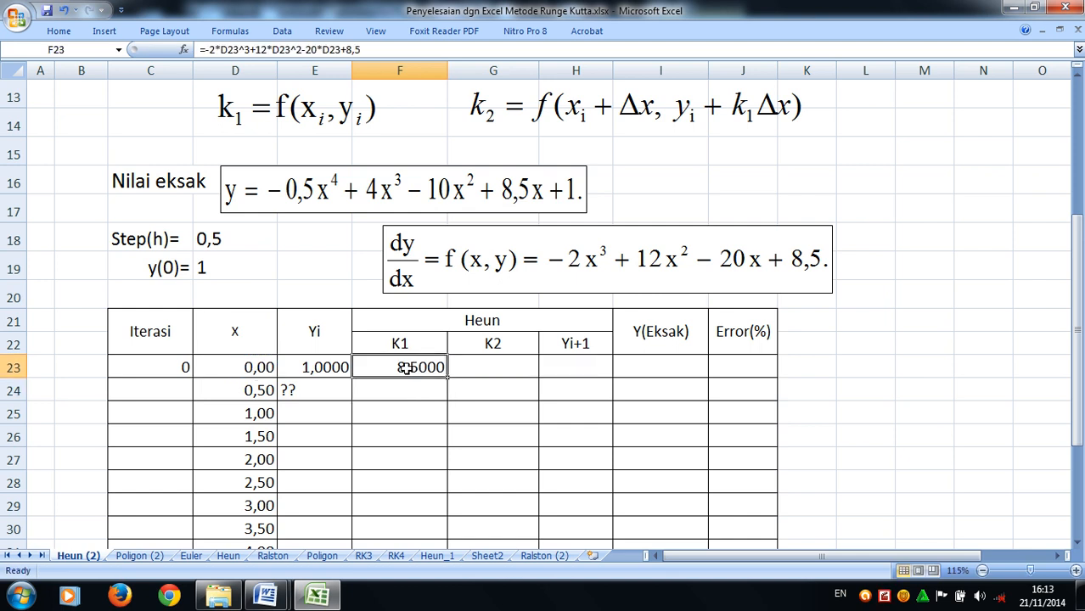
# Begin the K2 formula for iteration 0 in G23 with =-2*(D23+$D$18), using the fixed step size.
pyautogui.click(498, 358)
pyautogui.write('=')
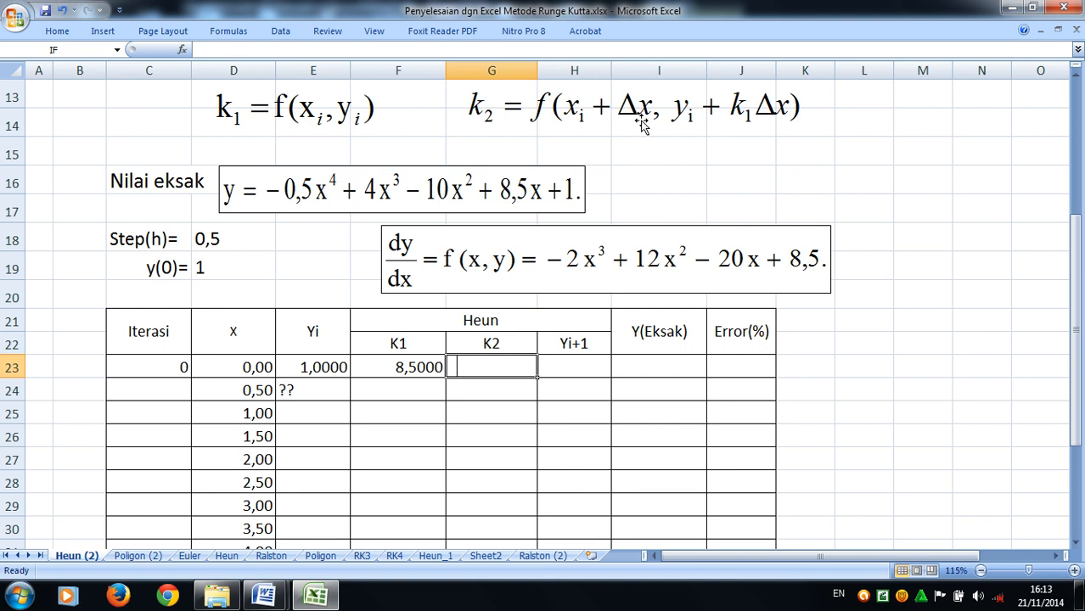
pyautogui.write('=-2')
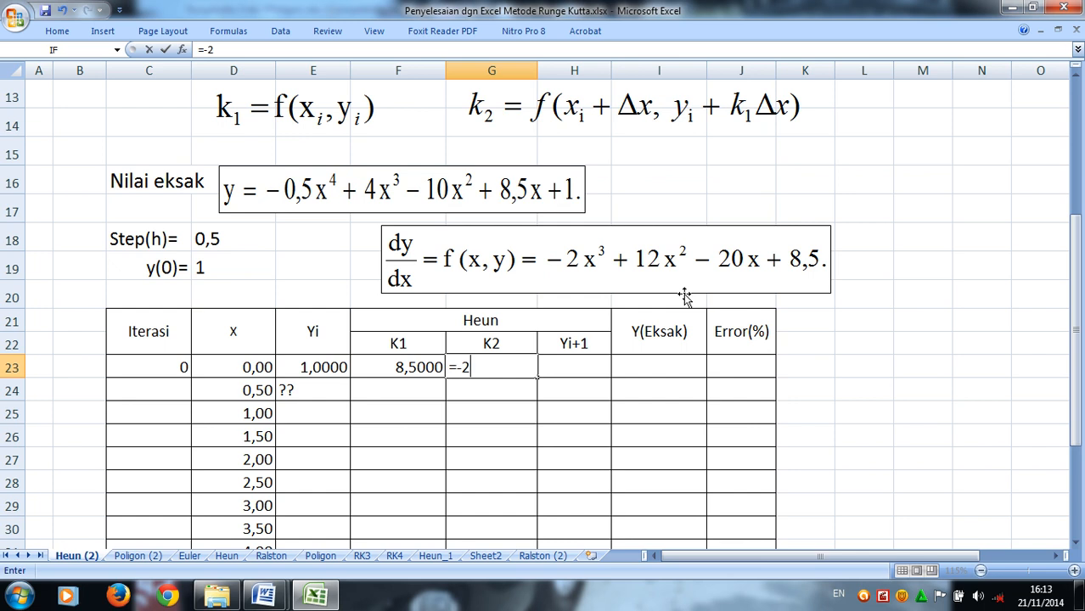
pyautogui.write('*()')
pyautogui.click(257, 371)
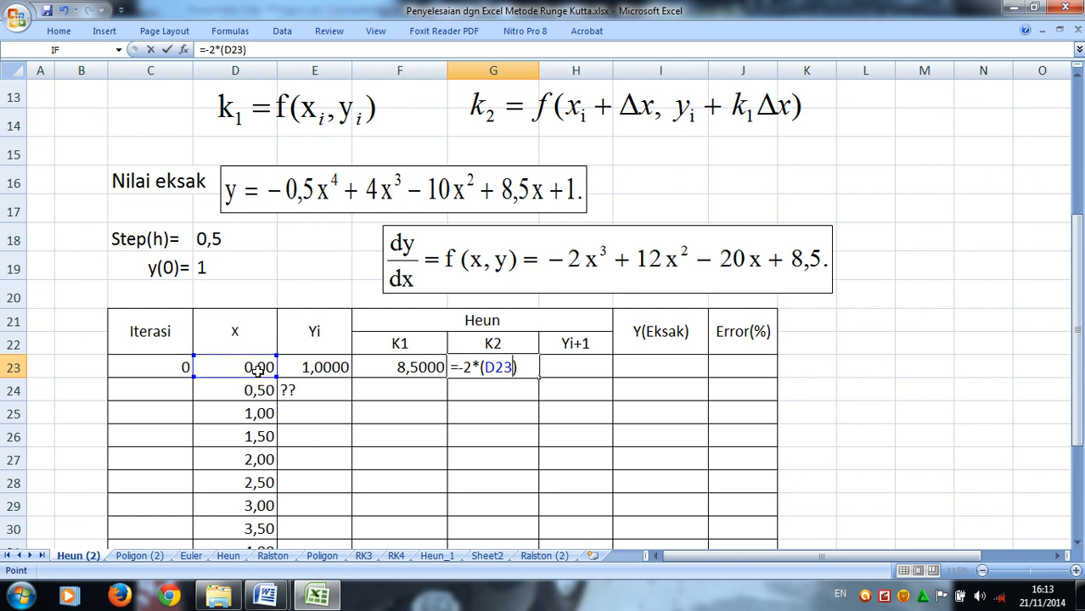
pyautogui.write('+')
pyautogui.click(209, 240)
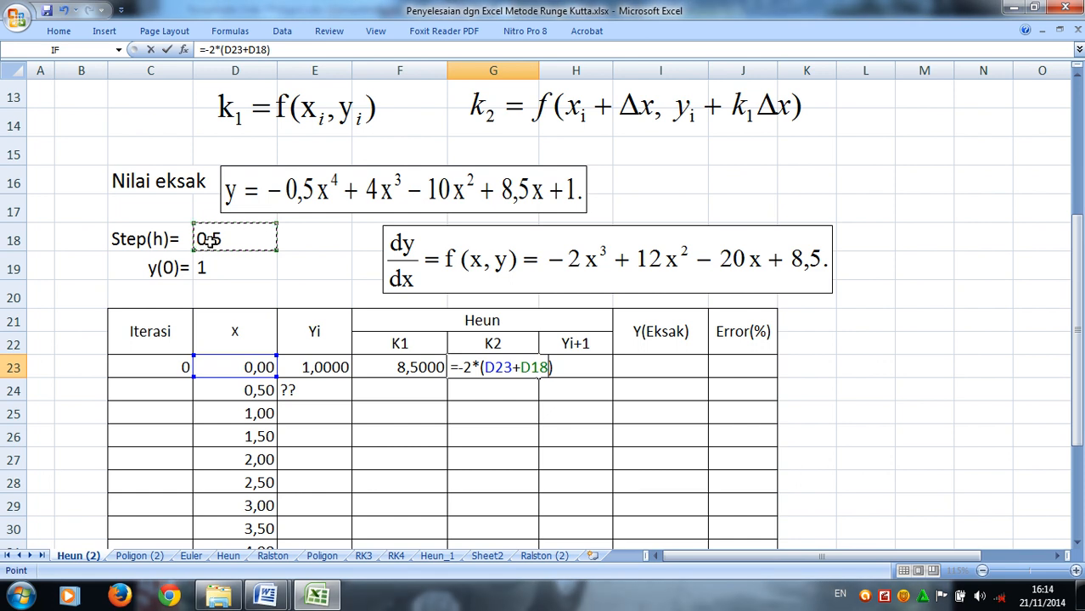
pyautogui.press('F4')
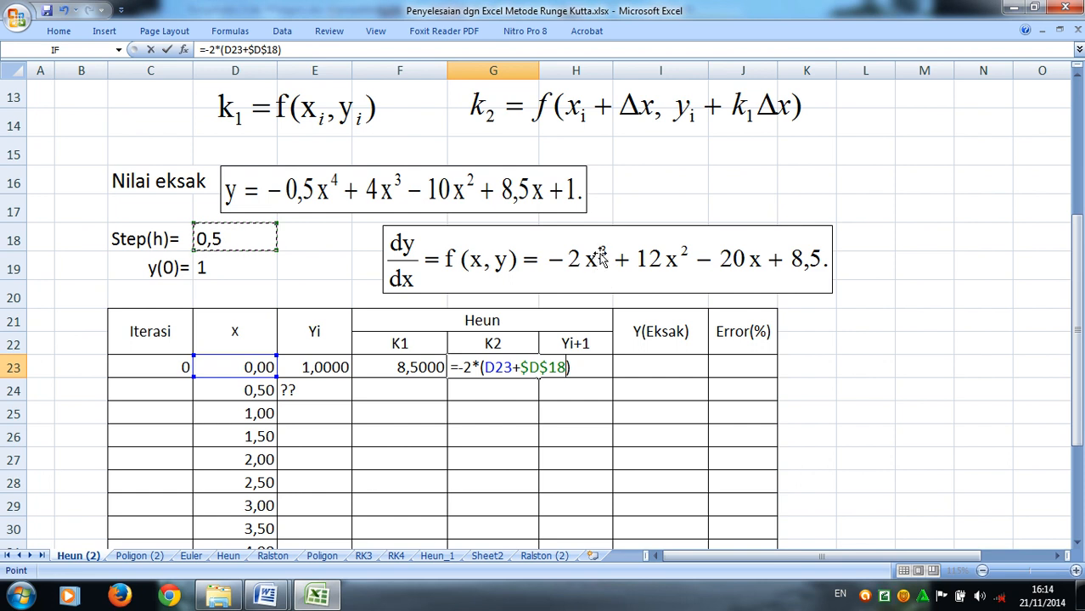
# Extend the K2 formula in G23 by cubing the first bracket and adding 12*(D23+$D$18).
pyautogui.click(574, 367)
pyautogui.write('3+12*')
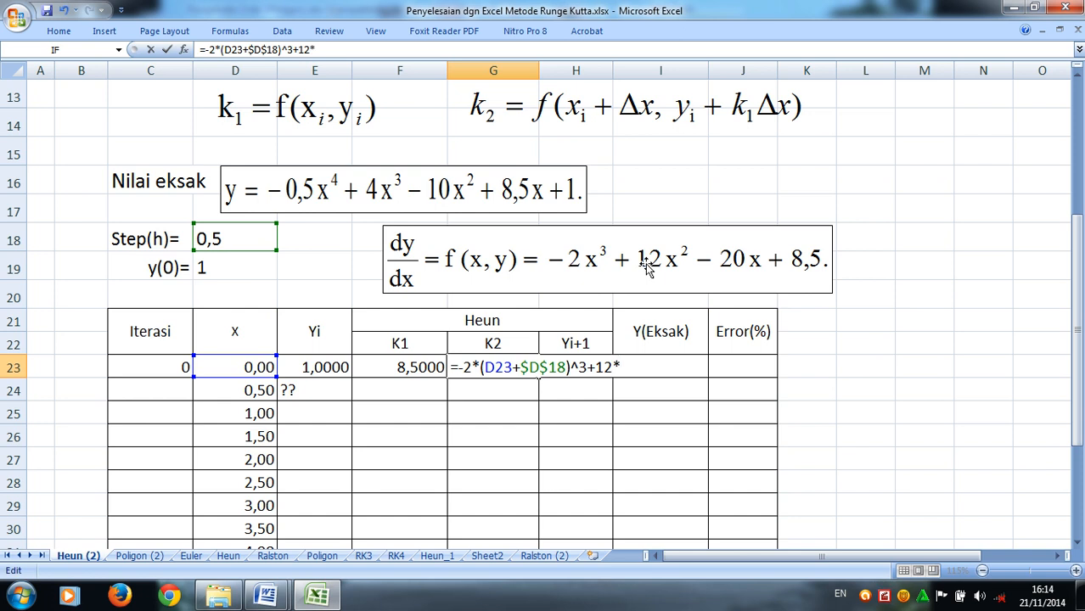
pyautogui.write('(')
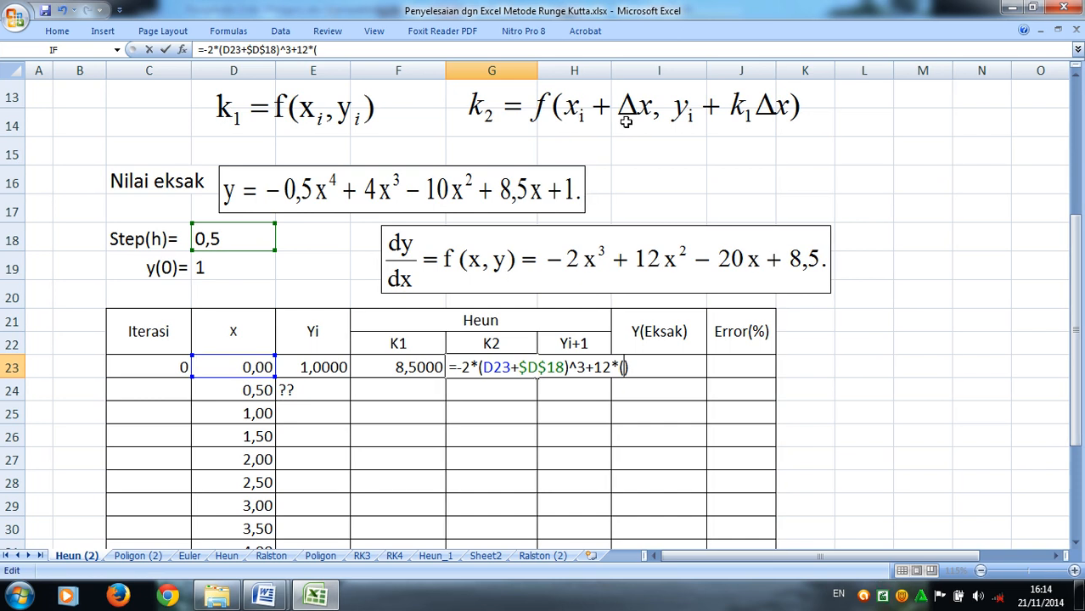
pyautogui.click(244, 368)
pyautogui.write('*')
pyautogui.press('BackSpace')
pyautogui.write('+')
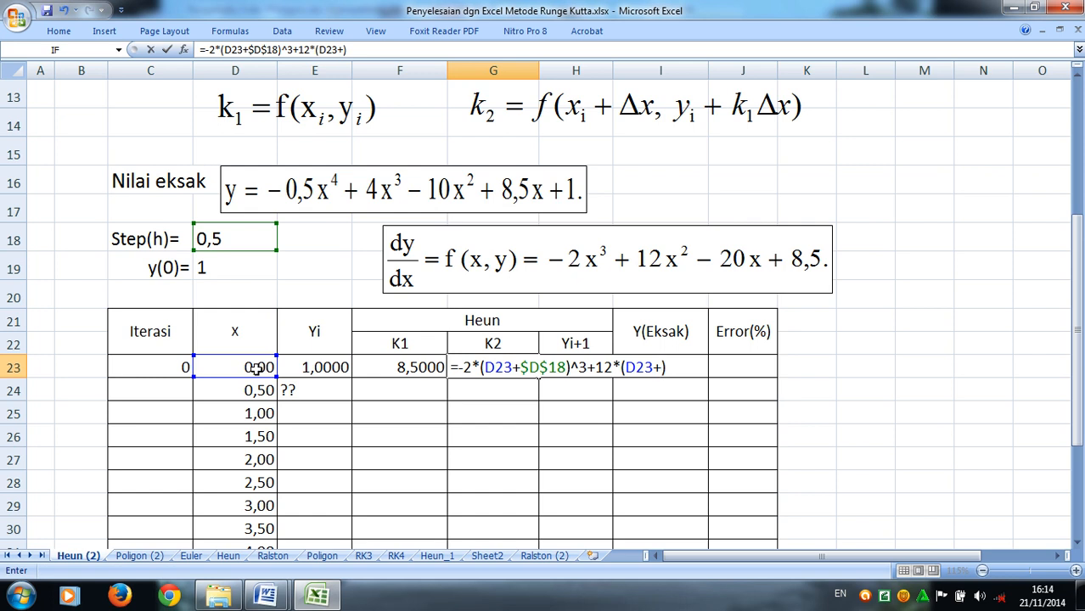
pyautogui.click(241, 242)
pyautogui.press('F4')
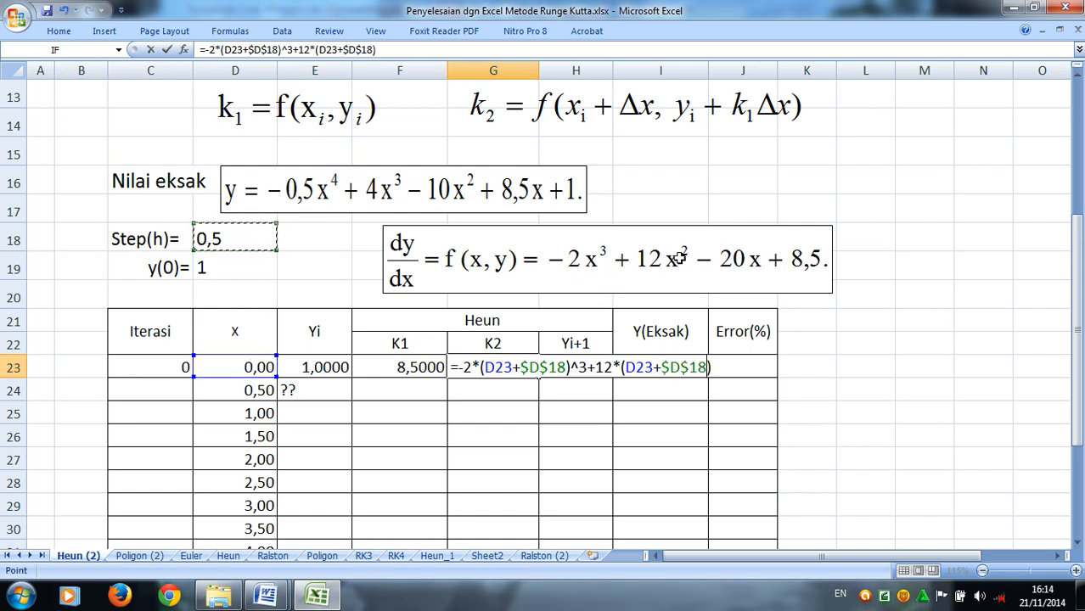
# Complete the K2 formula in G23 by squaring the second bracket and appending -20*(D23+$D$18)+8,5.
pyautogui.click(713, 367)
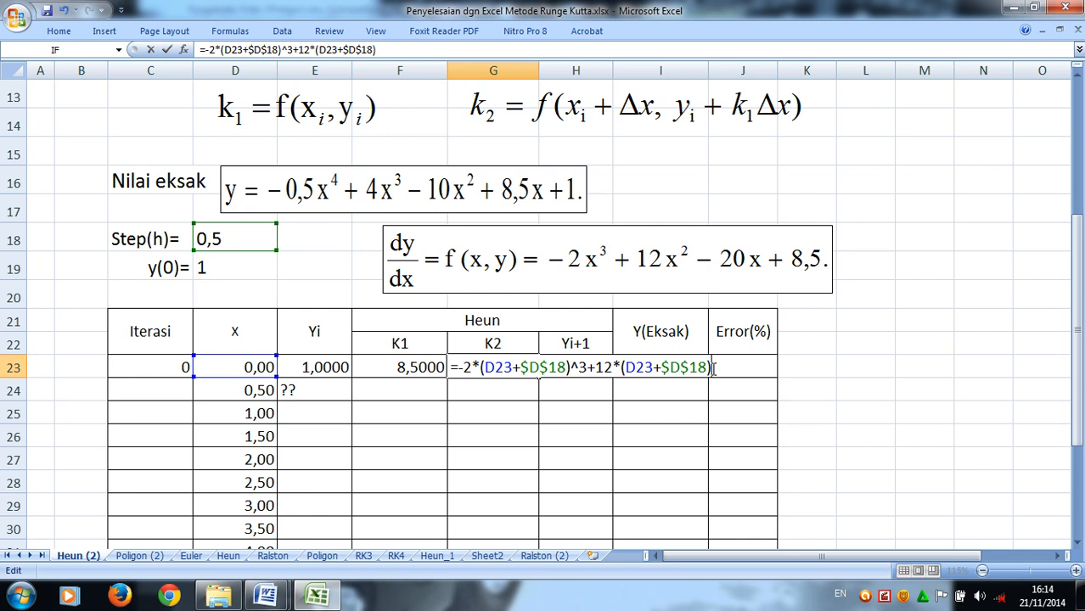
pyautogui.write('^2-20*(')
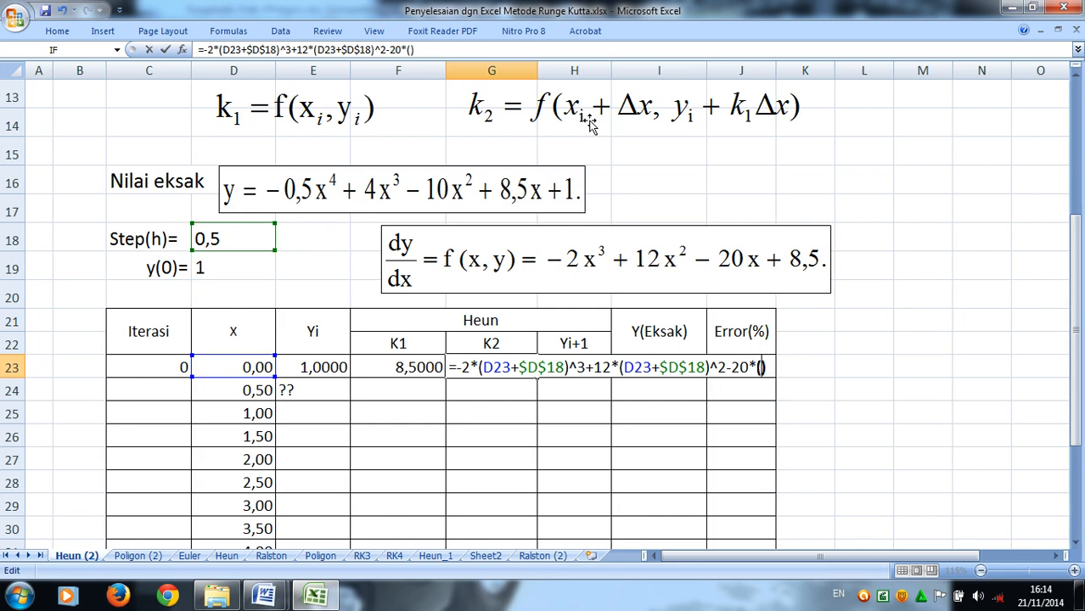
pyautogui.click(243, 367)
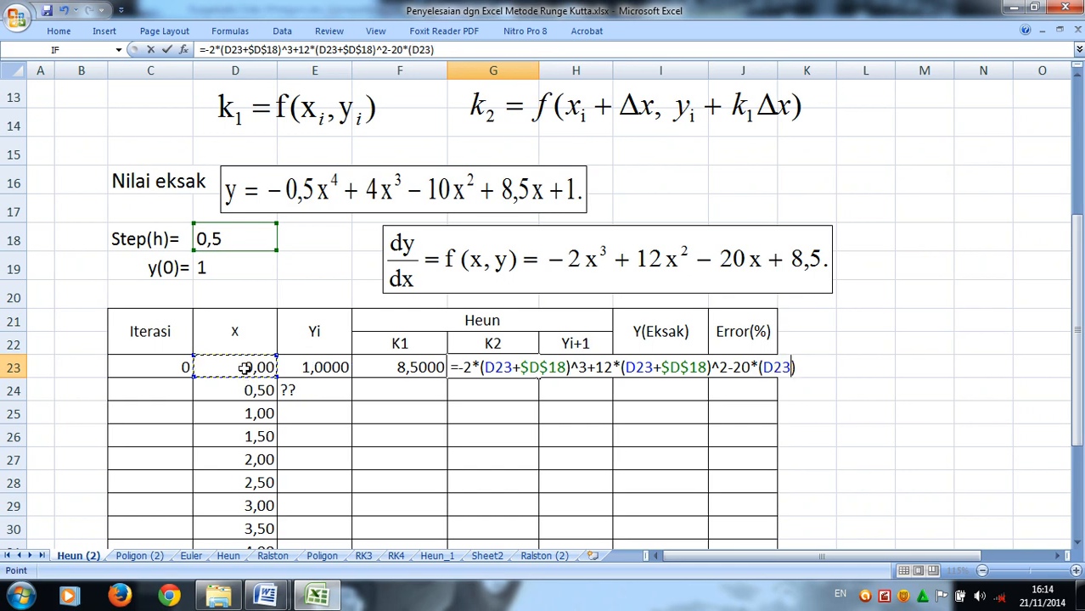
pyautogui.write('+')
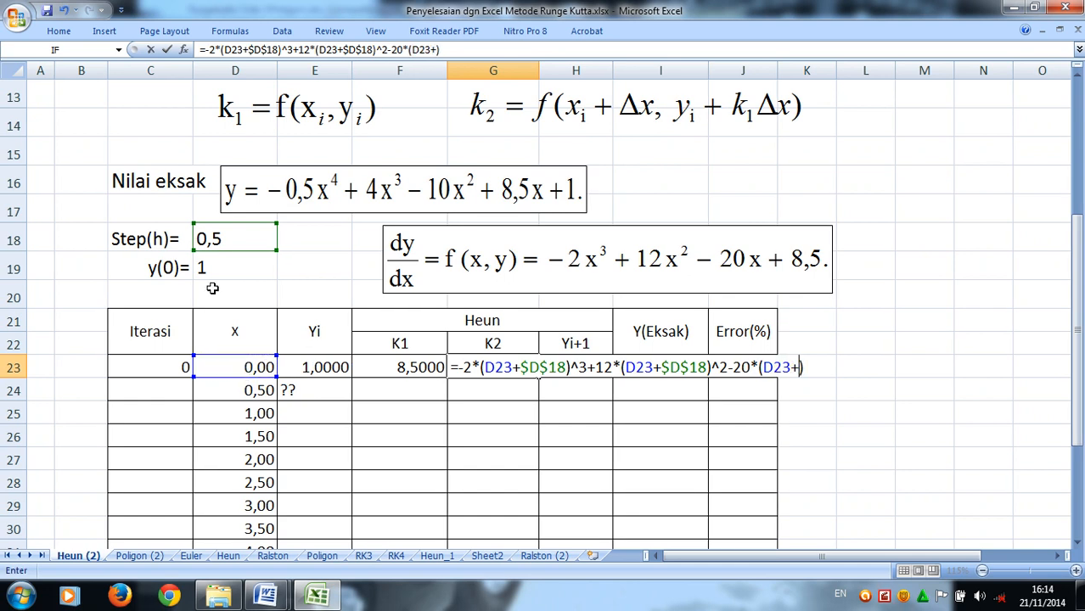
pyautogui.click(220, 242)
pyautogui.press('F4')
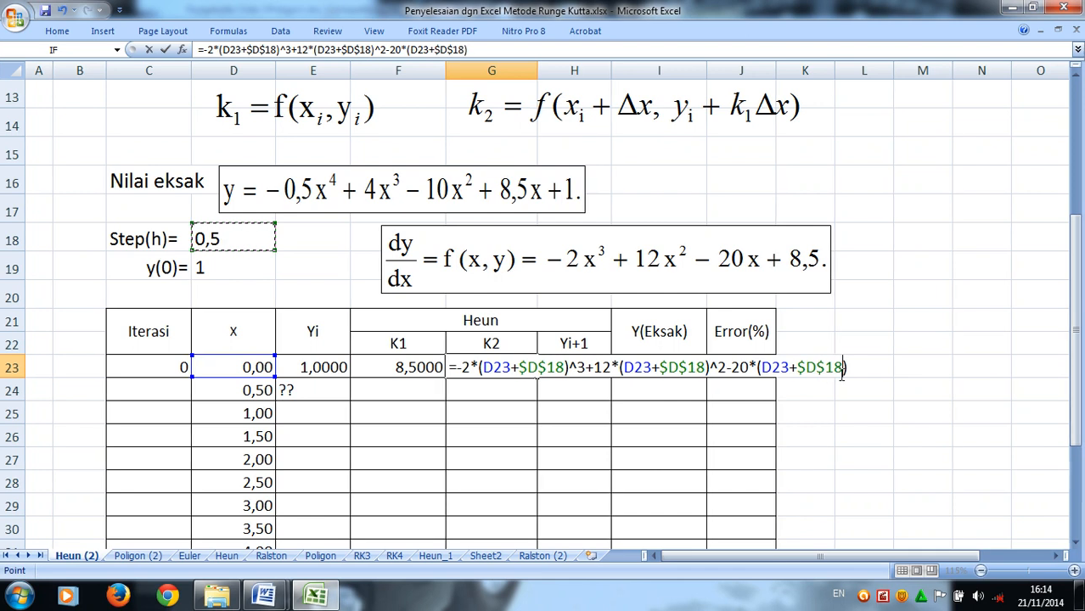
pyautogui.click(851, 367)
pyautogui.write('+')
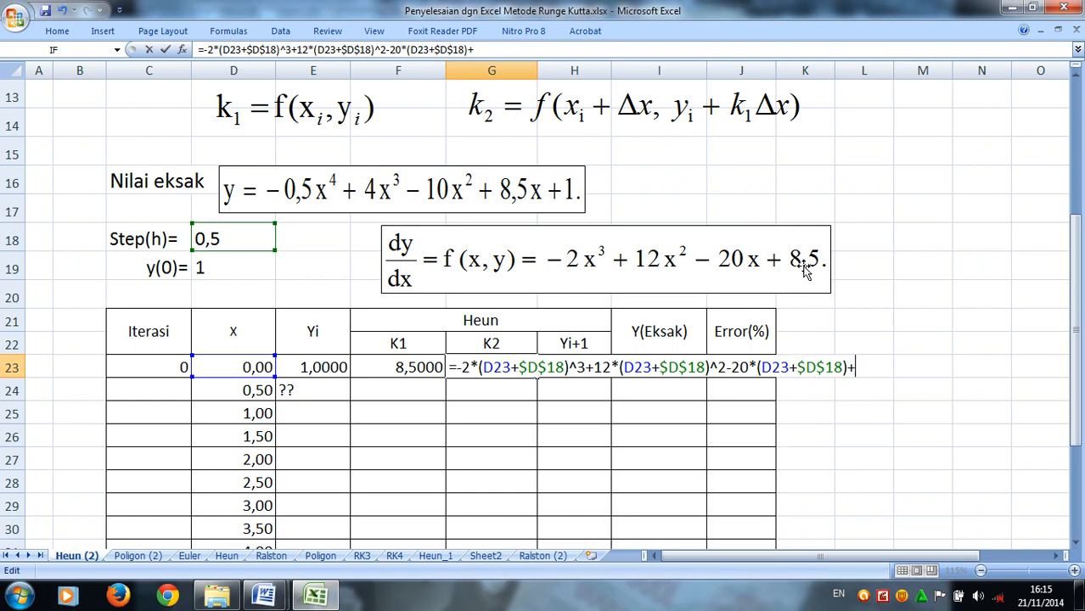
pyautogui.write('8,5')
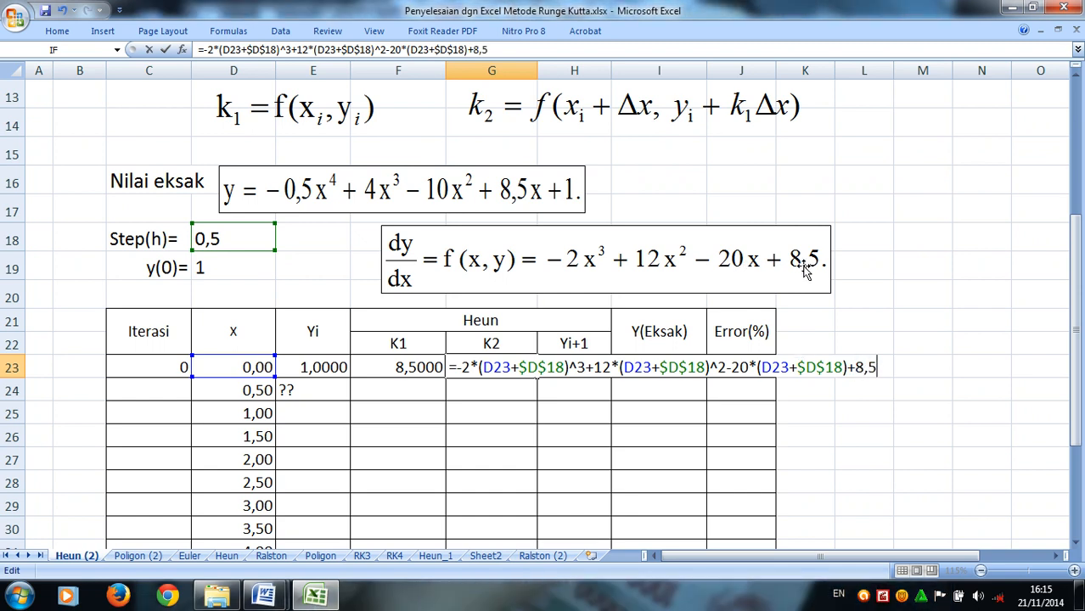
pyautogui.press('Return')
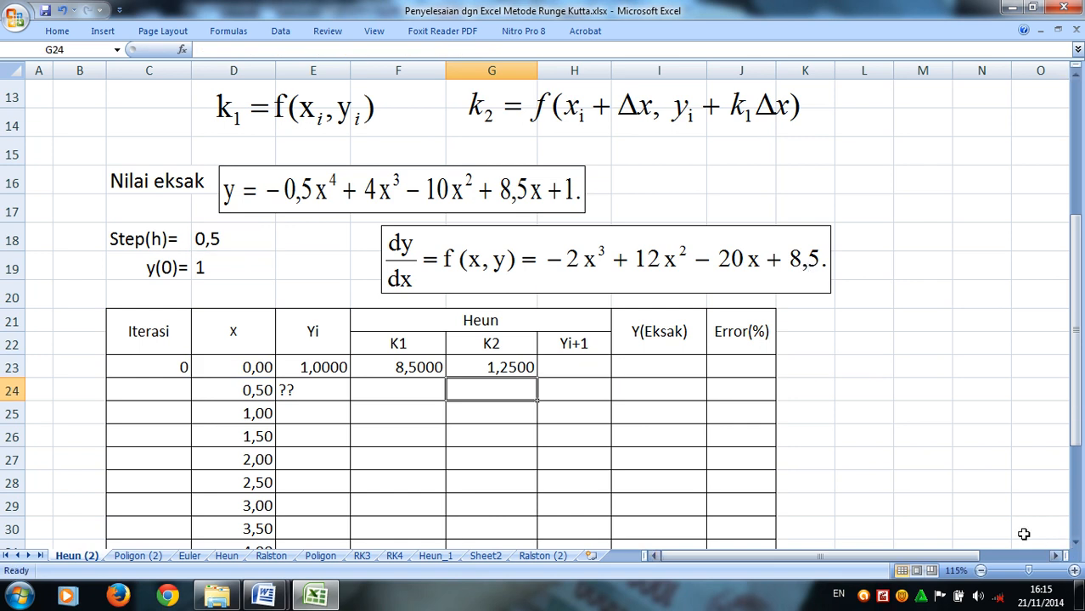
pyautogui.click(885, 598)
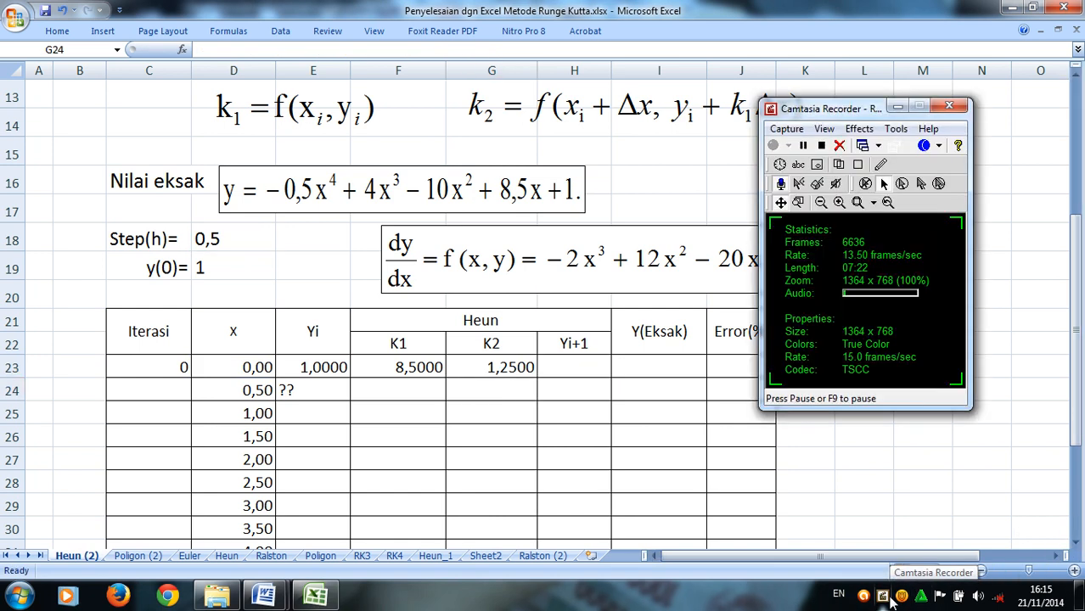
pyautogui.click(803, 146)
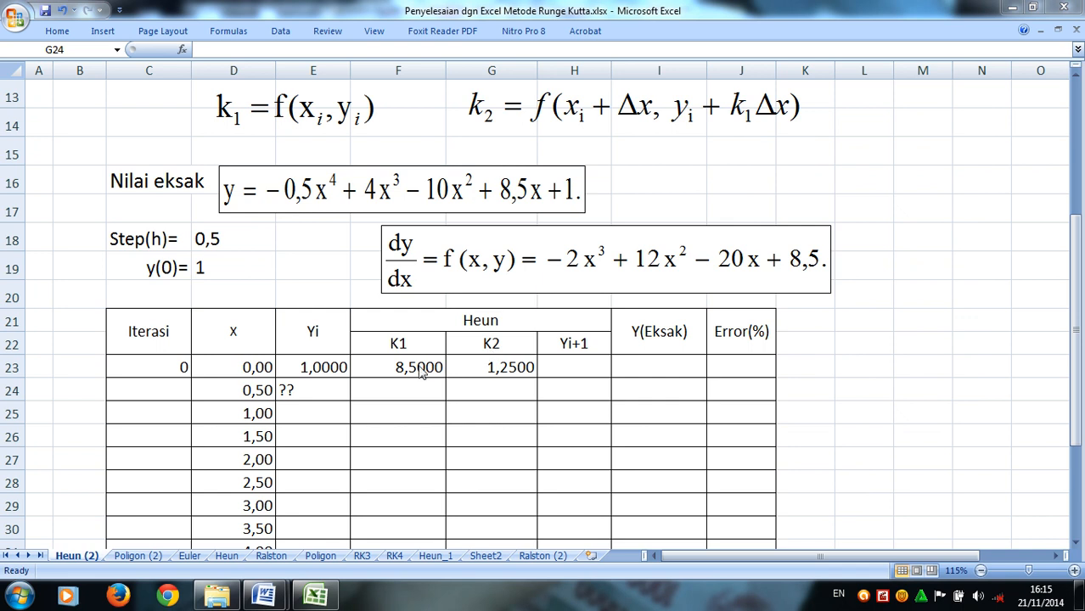
# Begin the Yi+1 formula in H23 from the Heun equation with =E23+(1/2*F23.
pyautogui.click(573, 365)
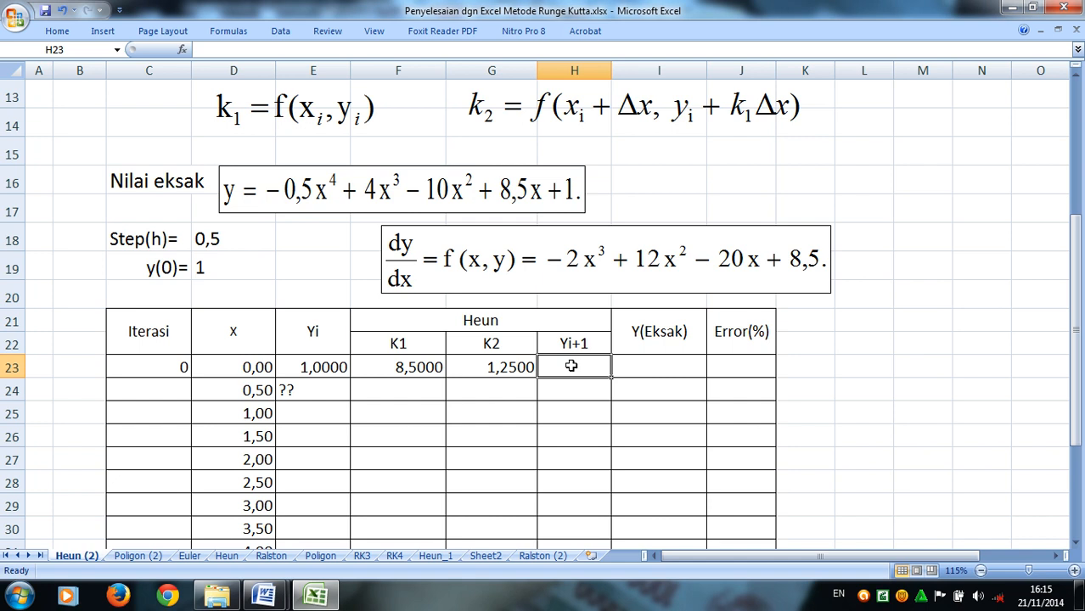
pyautogui.write('=')
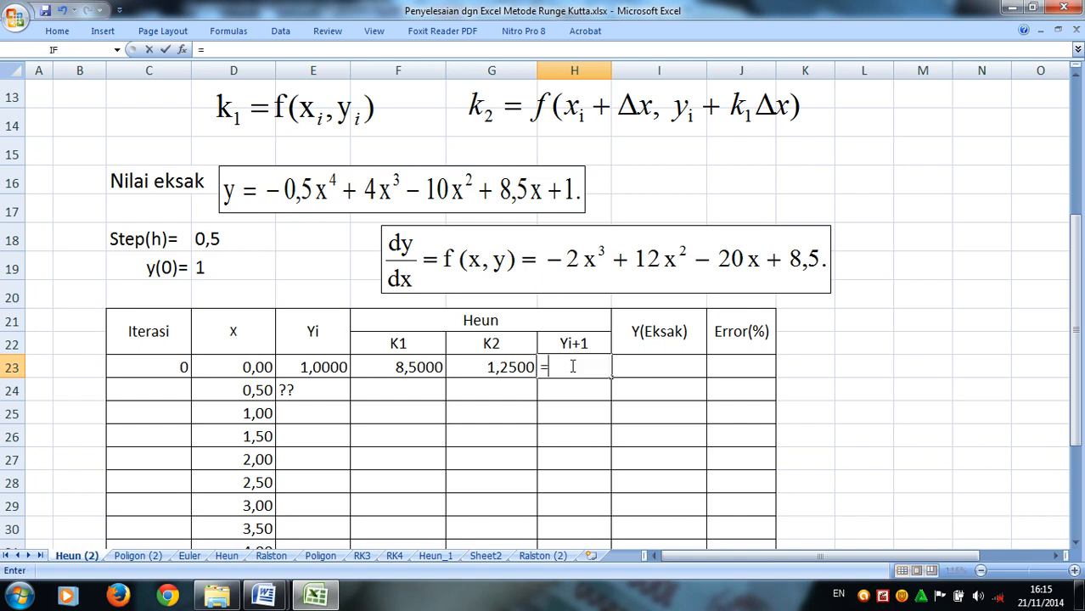
pyautogui.scroll(1, 573, 366)
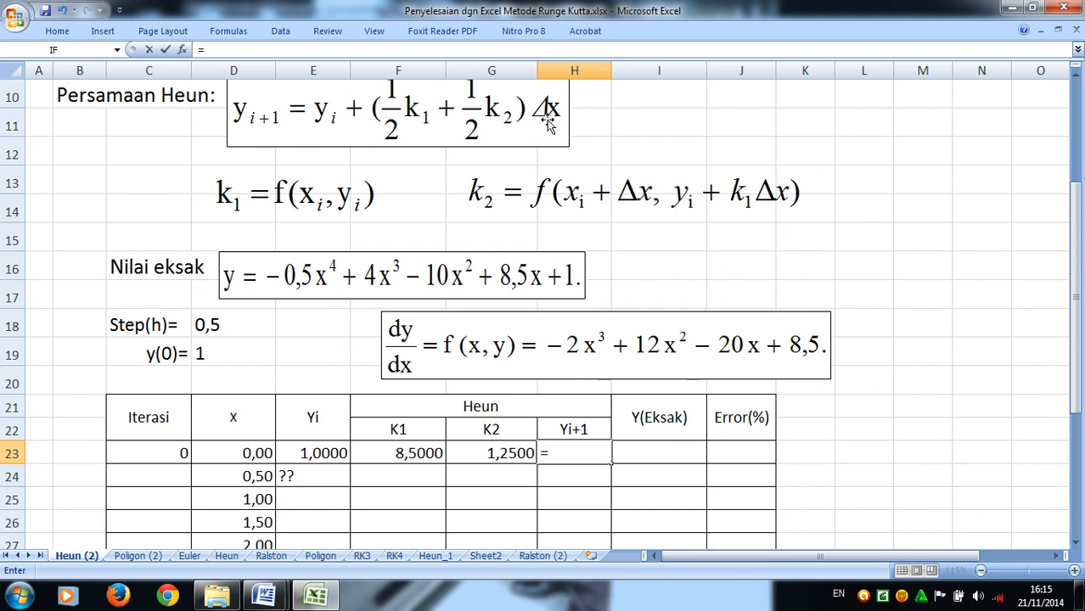
pyautogui.click(318, 455)
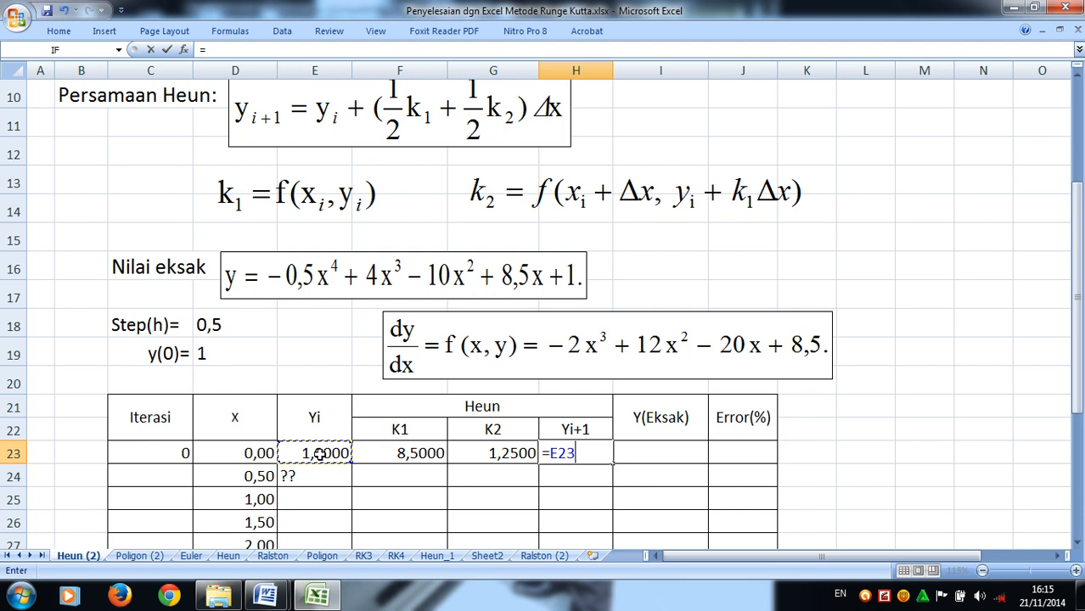
pyautogui.write('+')
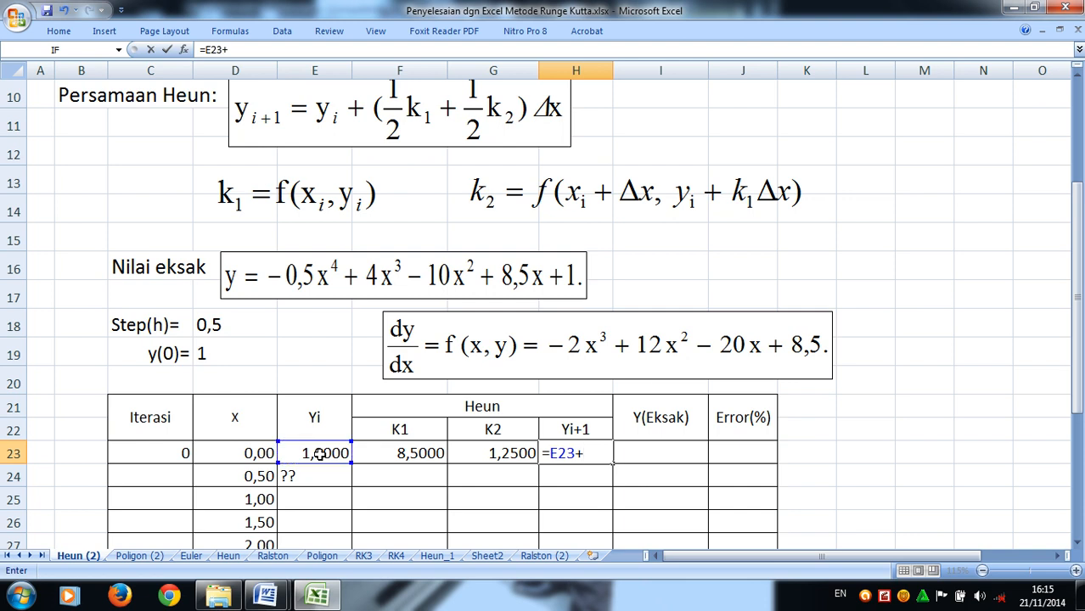
pyautogui.write('()')
pyautogui.click(588, 454)
pyautogui.click(599, 459)
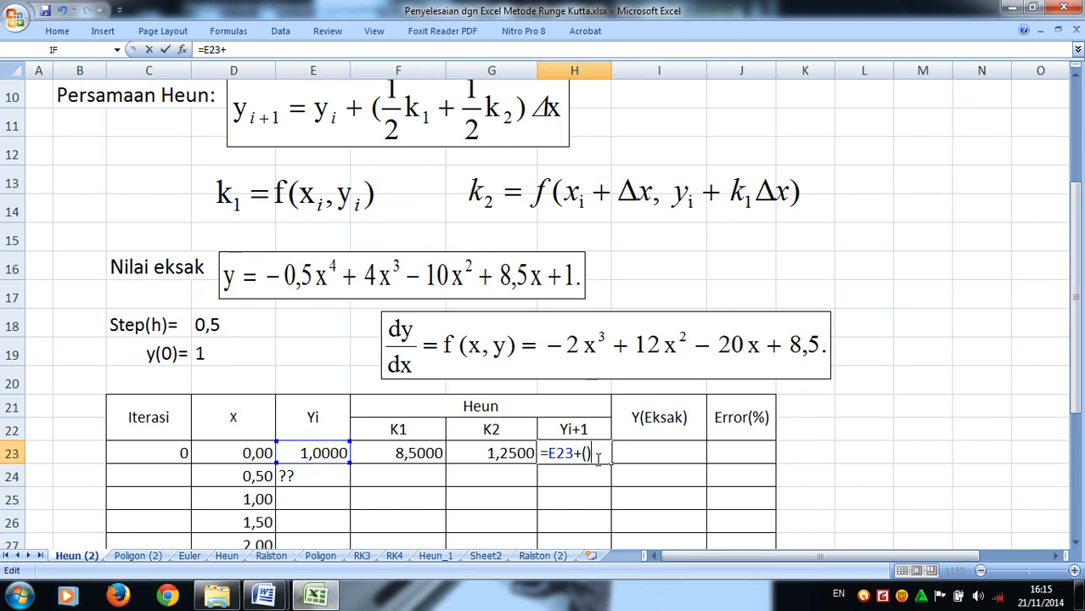
pyautogui.write('1/2*')
pyautogui.click(416, 452)
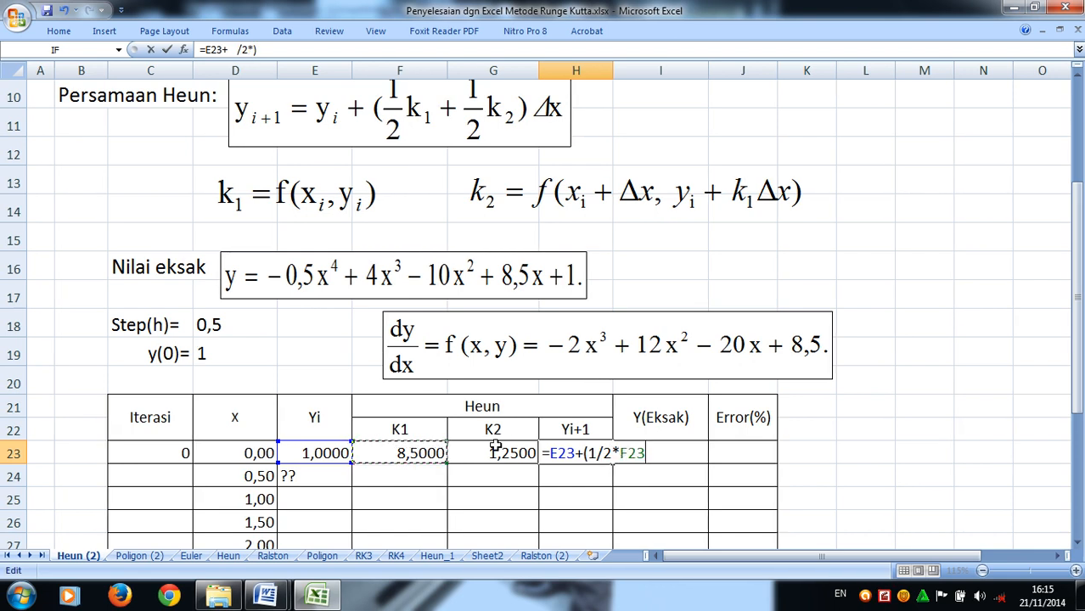
# Add the K2 half term (1/2*G23) to the H23 formula and enclose both half terms in outer parentheses.
pyautogui.write(')+()')
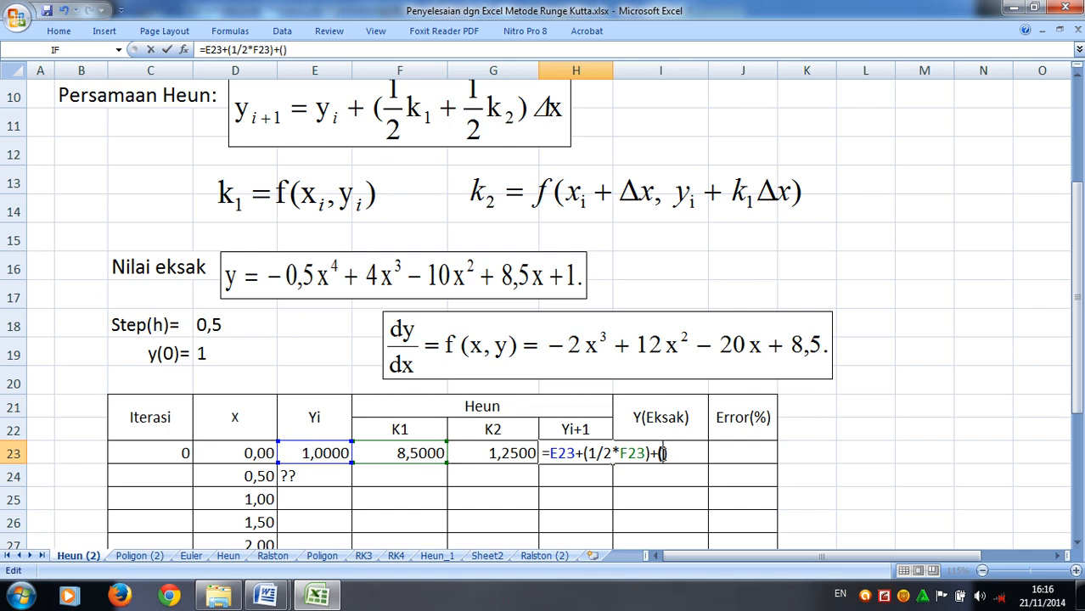
pyautogui.write('1')
pyautogui.click(512, 454)
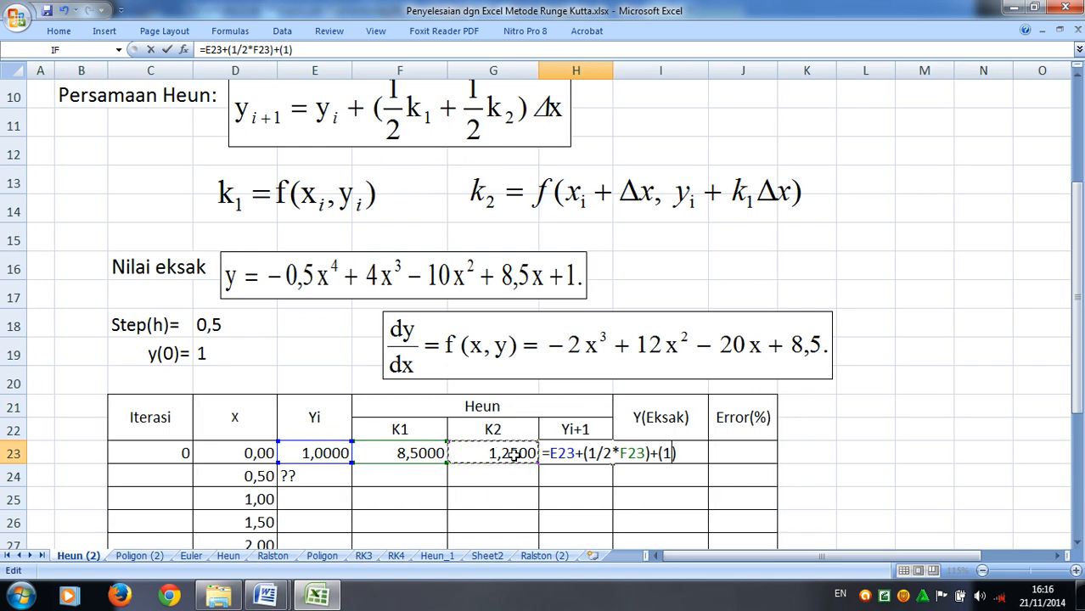
pyautogui.write('/2*G23')
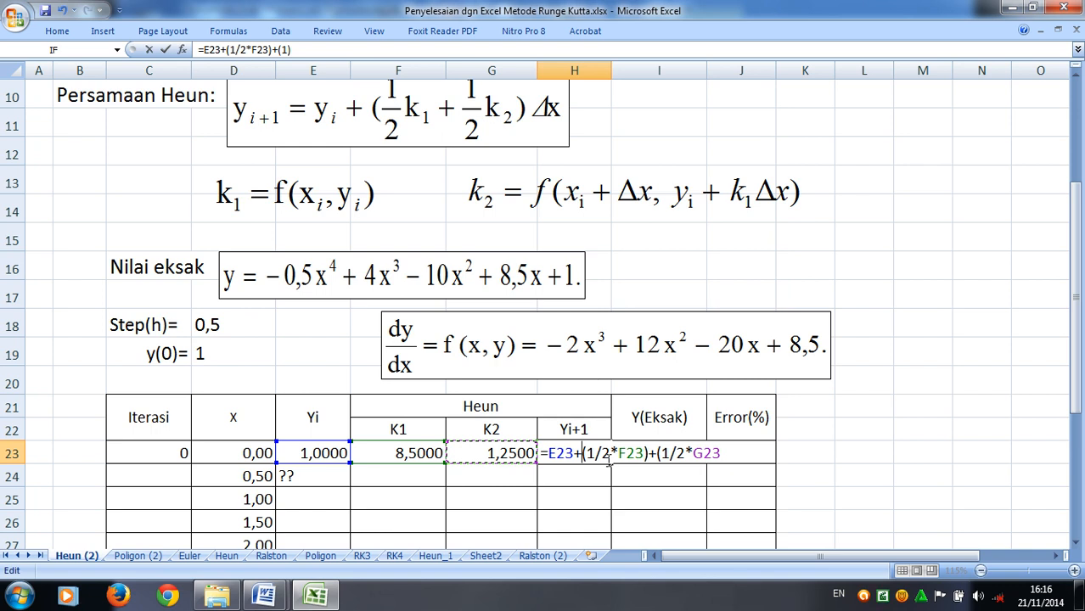
pyautogui.write('(')
pyautogui.click(733, 454)
pyautogui.write('))')
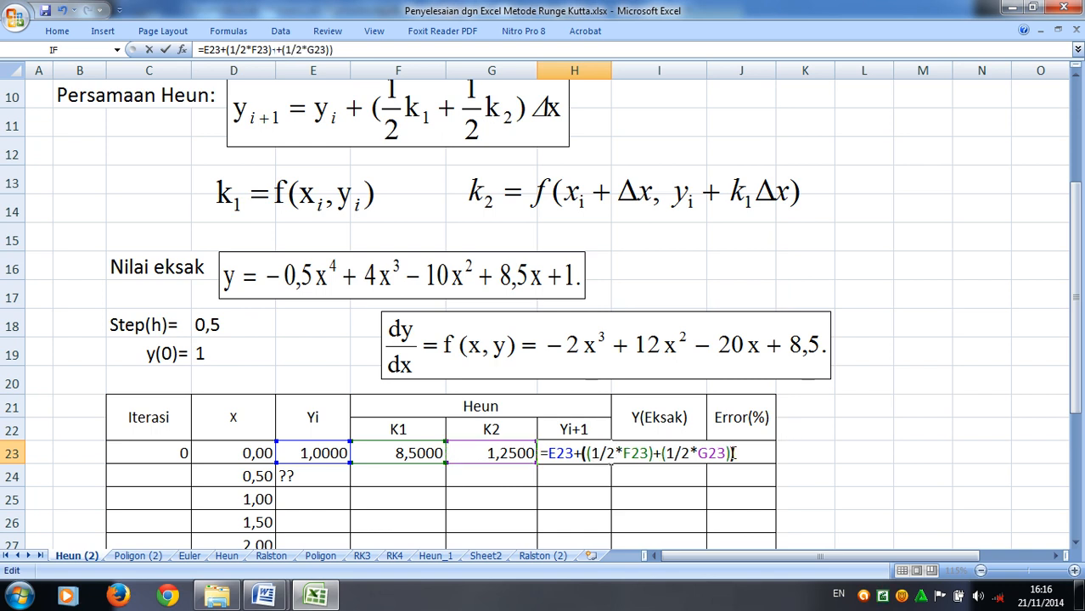
# Multiply the bracketed sum in H23 by the fixed step size, completing =E23+((1/2*F23)+(1/2*G23))*$D$18.
pyautogui.write('*')
pyautogui.click(214, 325)
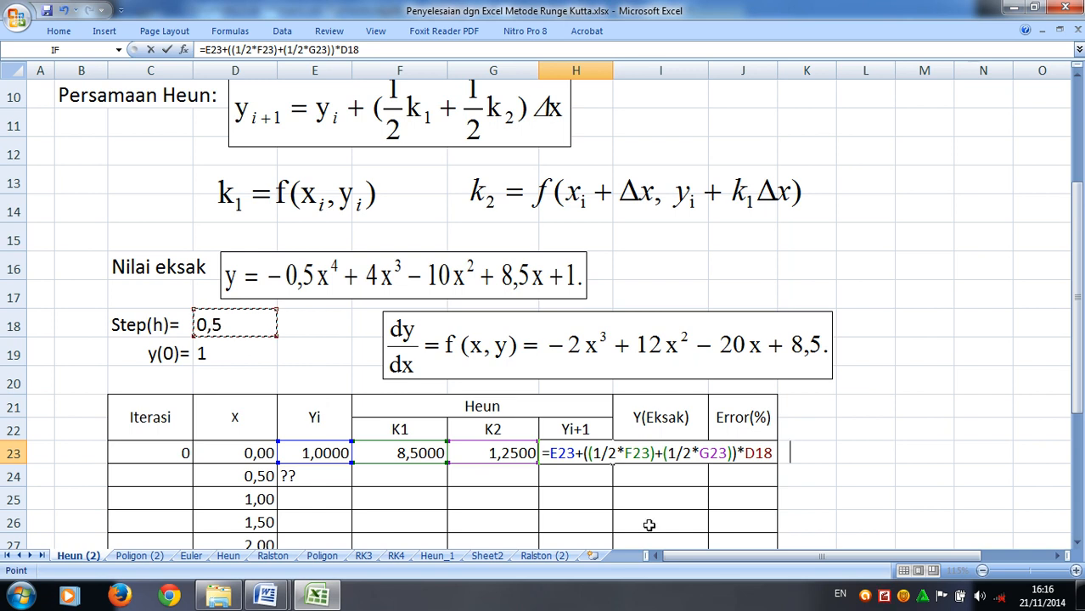
pyautogui.press('F4')
pyautogui.click(555, 457)
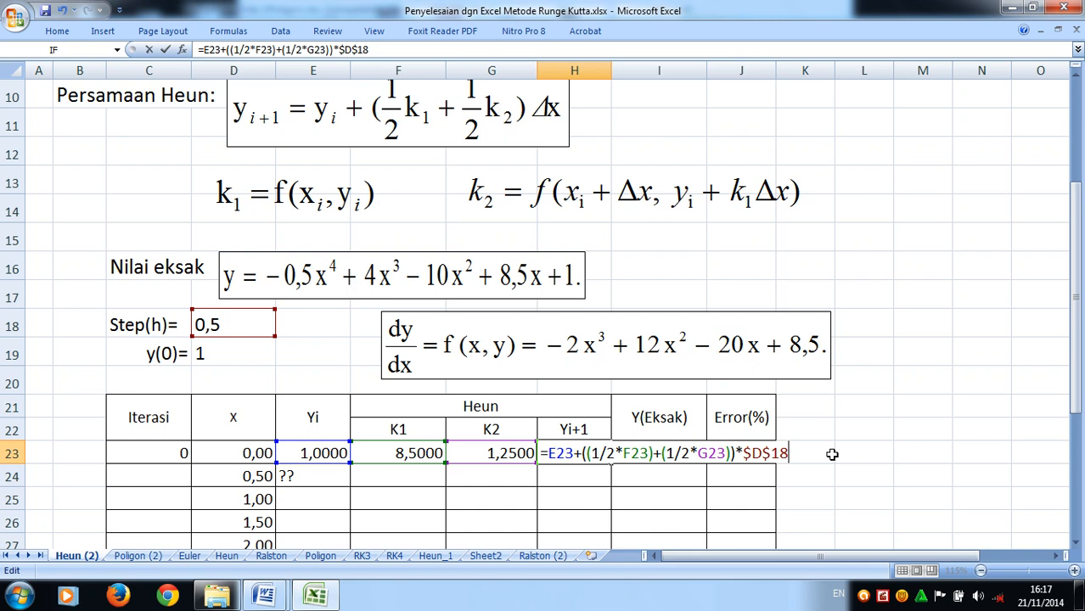
pyautogui.press('Return')
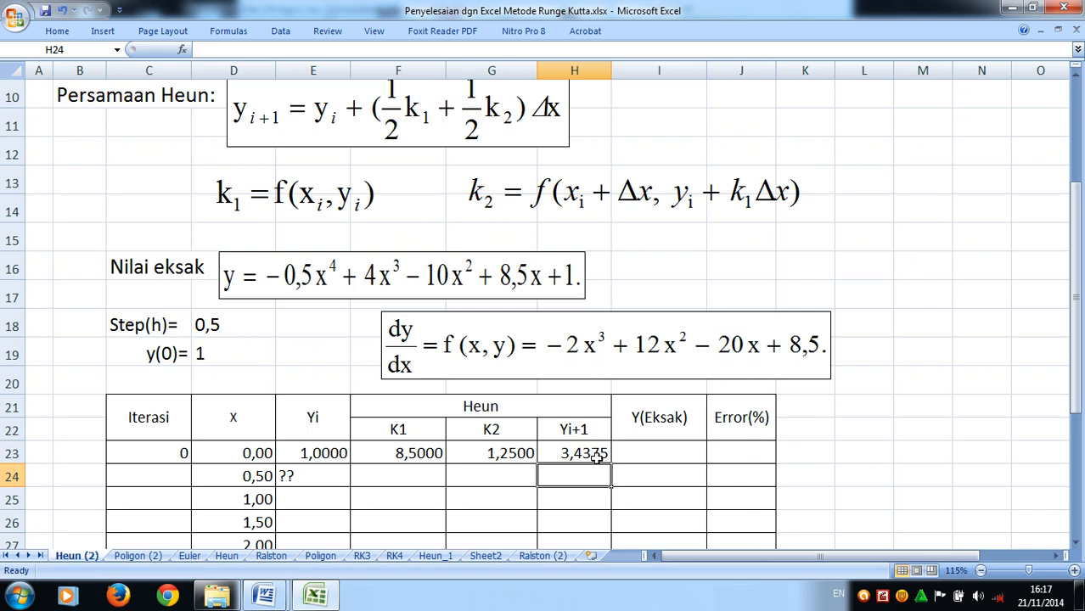
# Link the Yi value in E24 to the Yi+1 result with =H23 and enter ?? as a placeholder in E25.
pyautogui.click(304, 476)
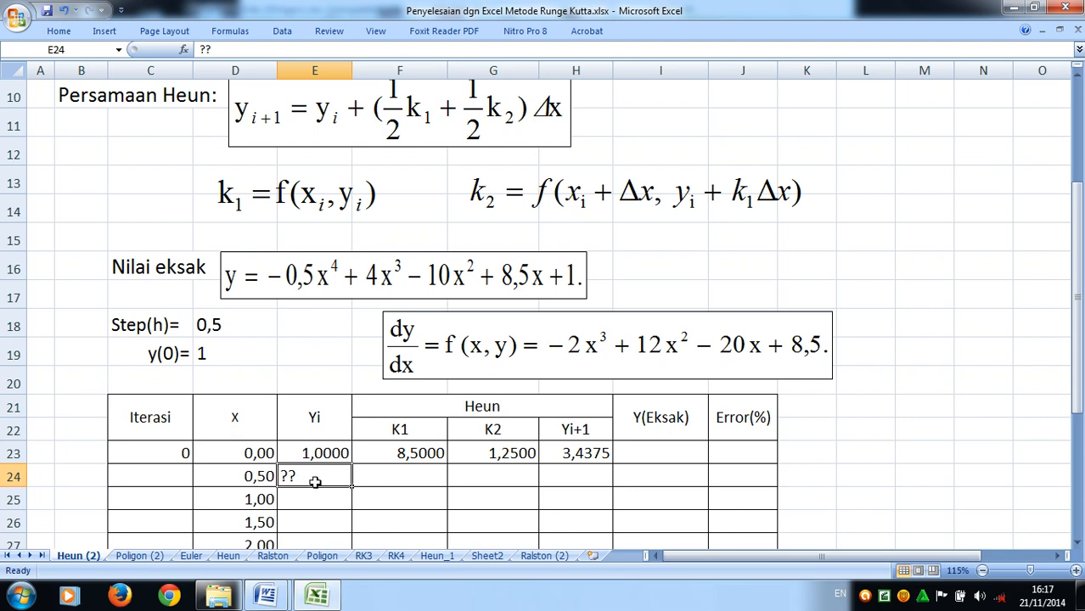
pyautogui.write('=')
pyautogui.click(581, 453)
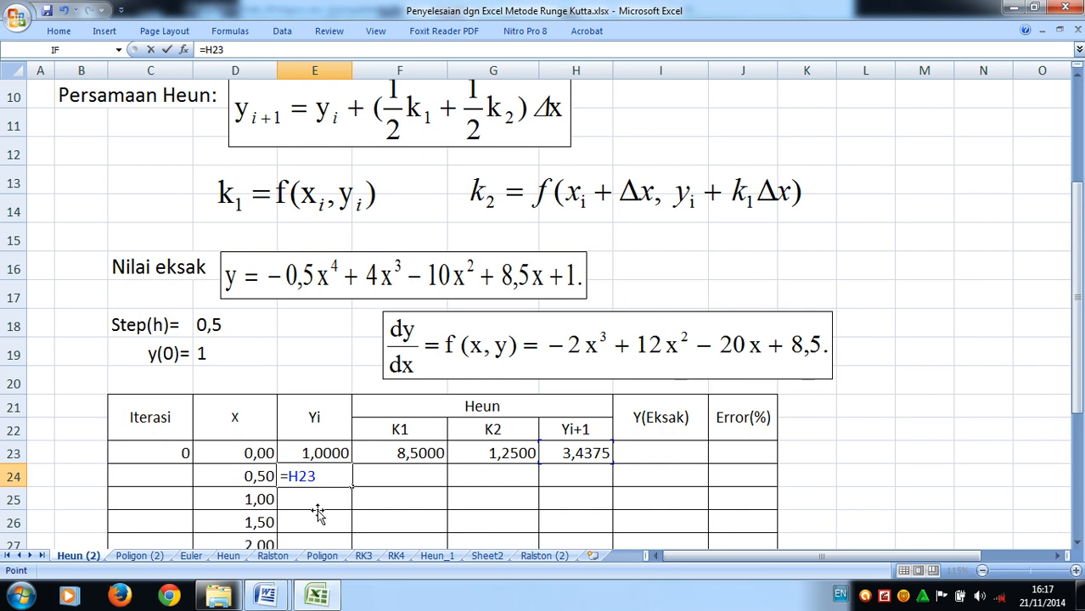
pyautogui.press('Return')
pyautogui.click(345, 476)
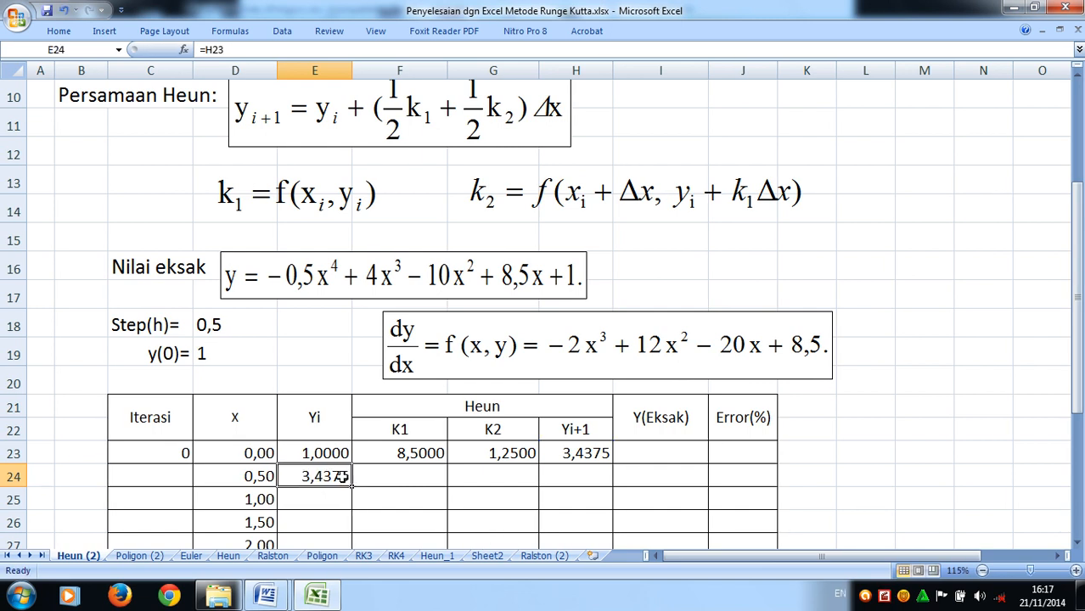
pyautogui.click(302, 499)
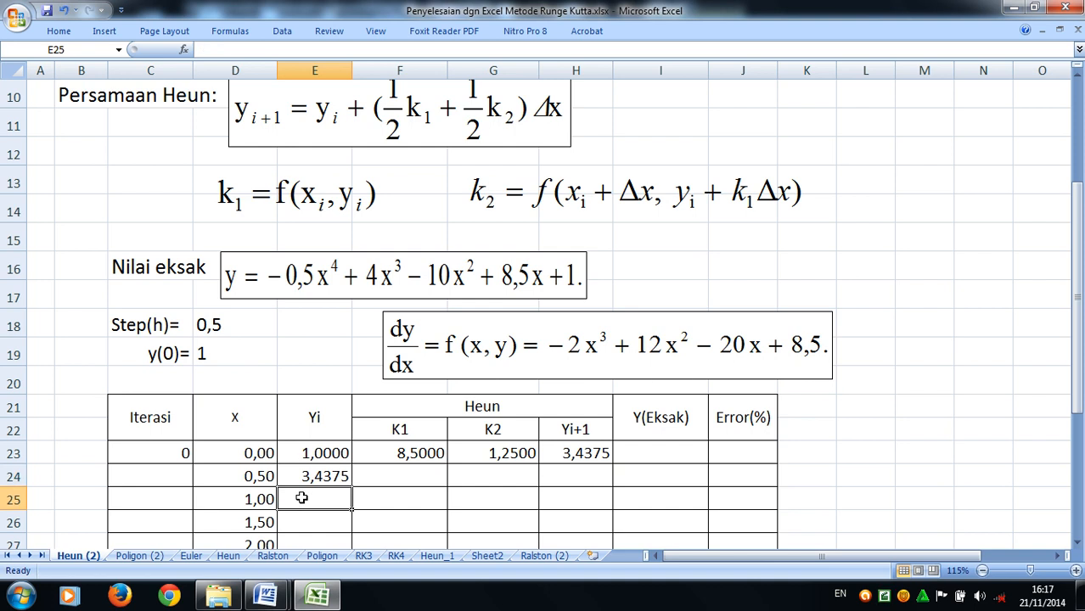
pyautogui.write('??')
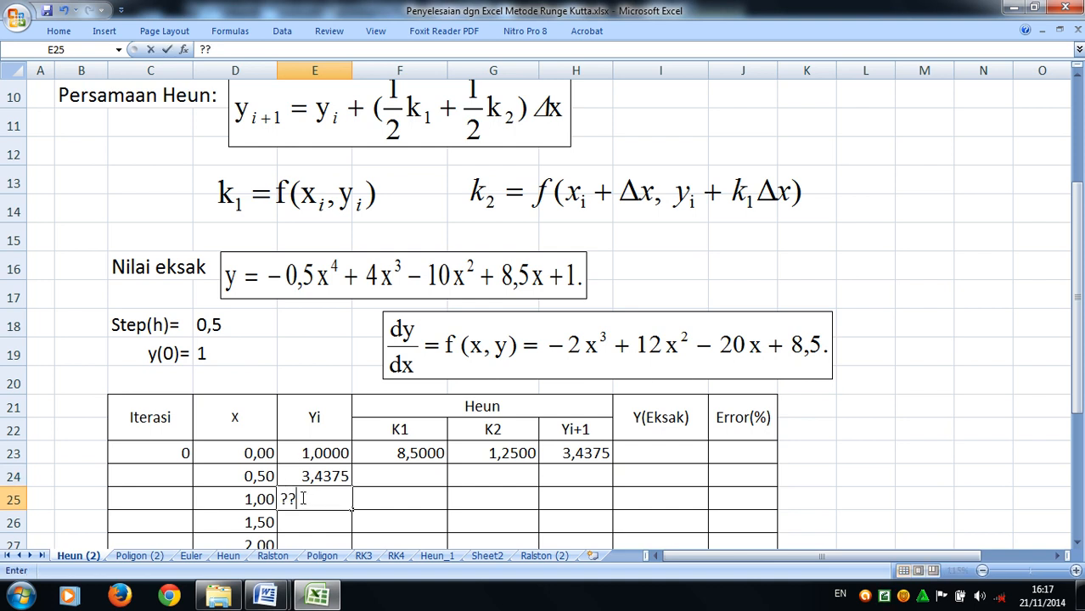
# Compute K1 for x = 0,50 in F24 with the formula =-2*D24^3+12*D24^2-20*D24+8,5.
pyautogui.click(416, 478)
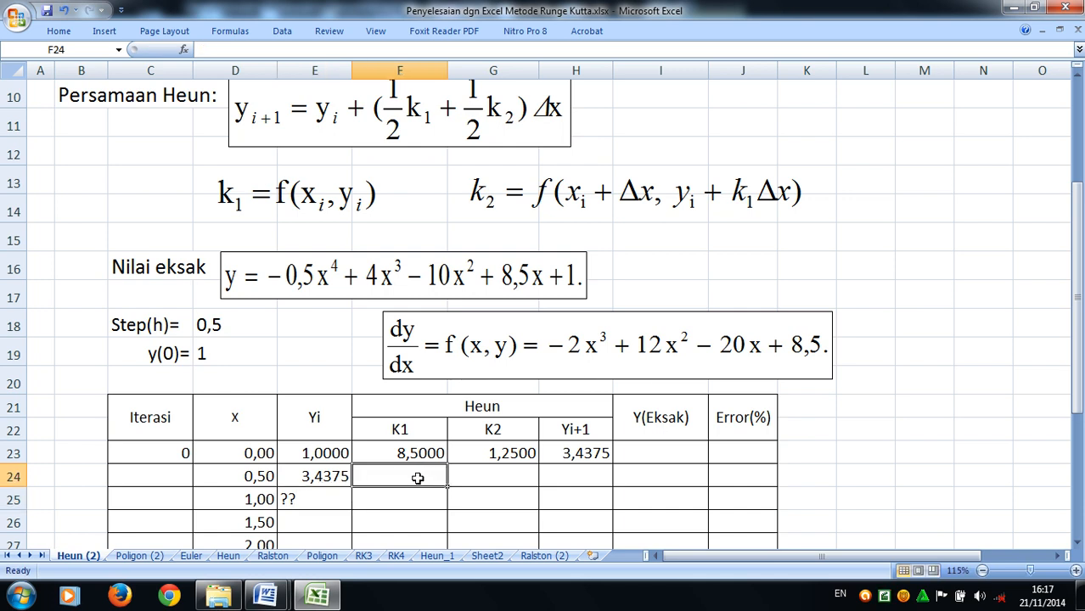
pyautogui.write('=')
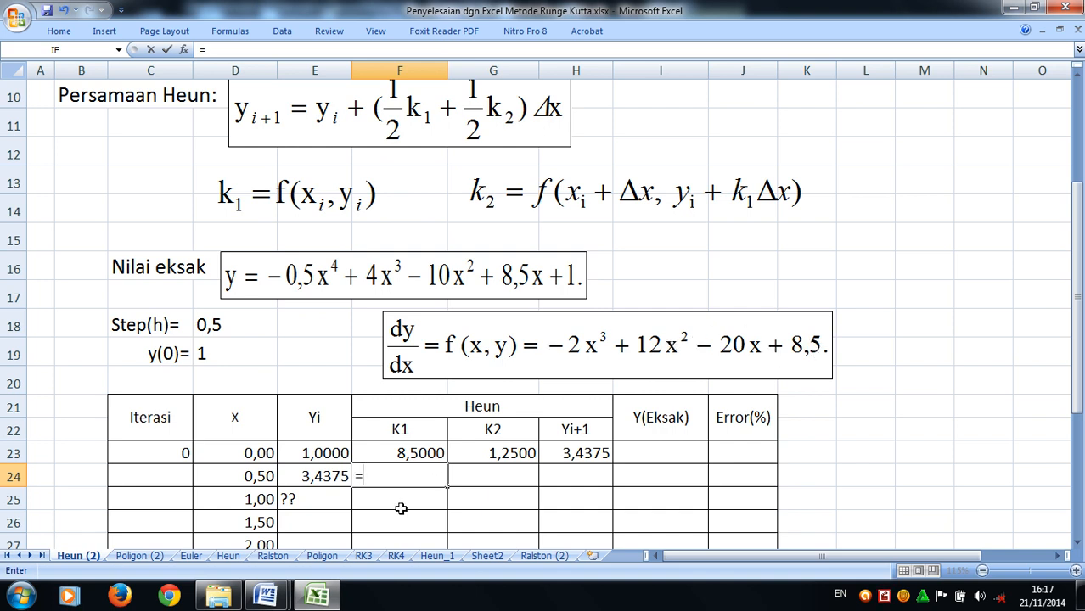
pyautogui.write('-2*')
pyautogui.click(257, 478)
pyautogui.write('^')
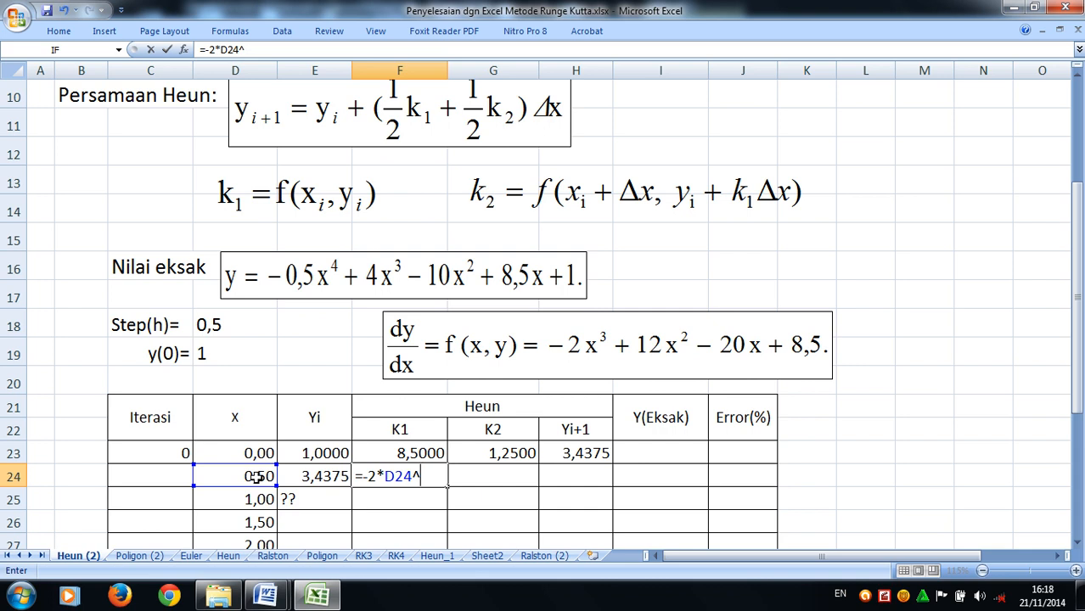
pyautogui.write('3+12*')
pyautogui.click(241, 477)
pyautogui.write('^')
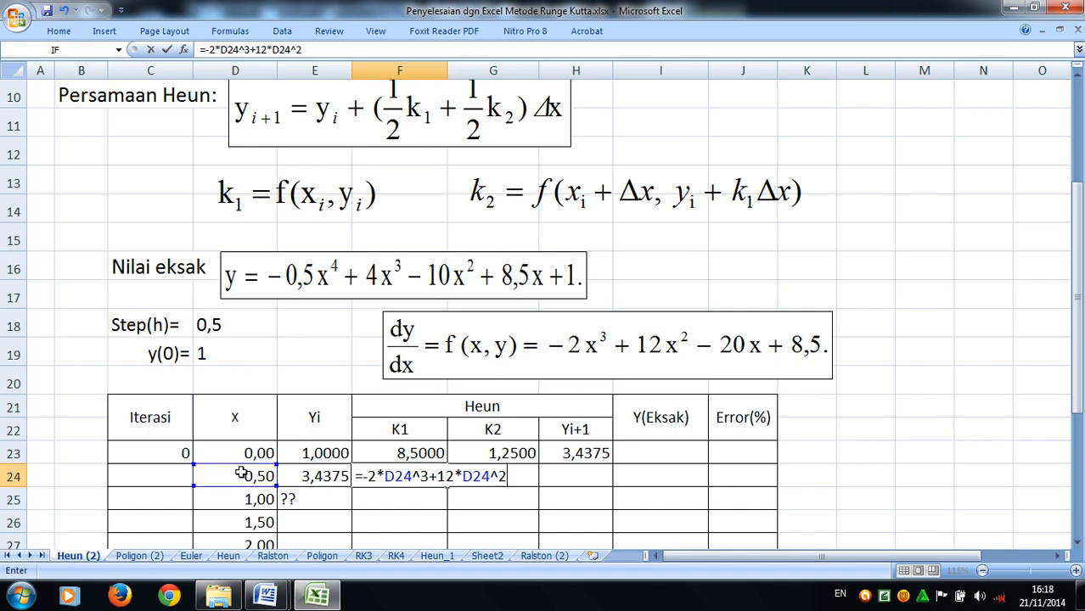
pyautogui.write('2-20*')
pyautogui.click(237, 475)
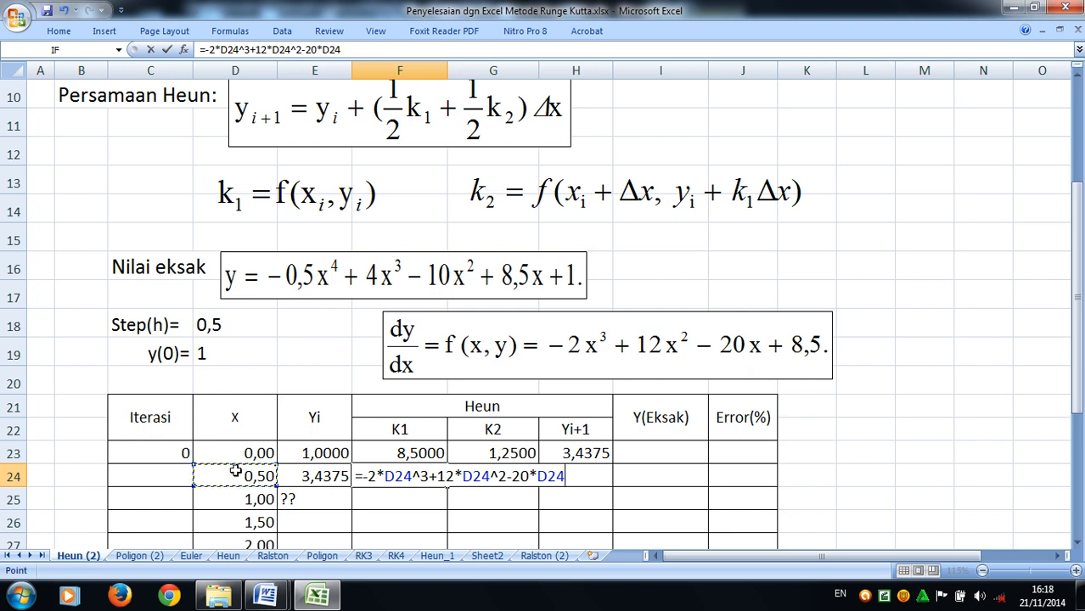
pyautogui.write('+8')
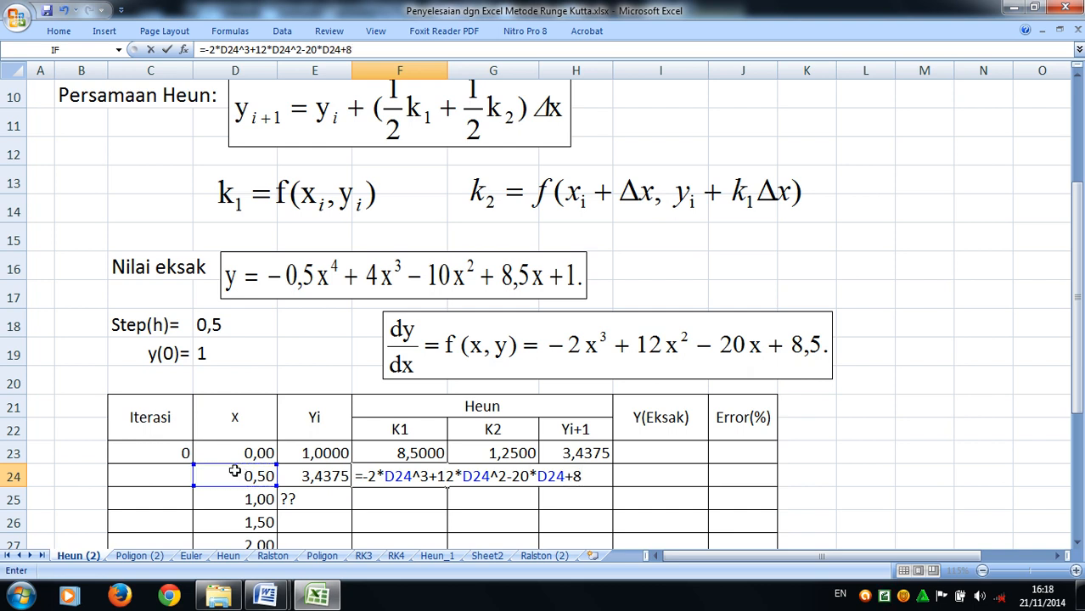
pyautogui.write(',5')
pyautogui.press('Return')
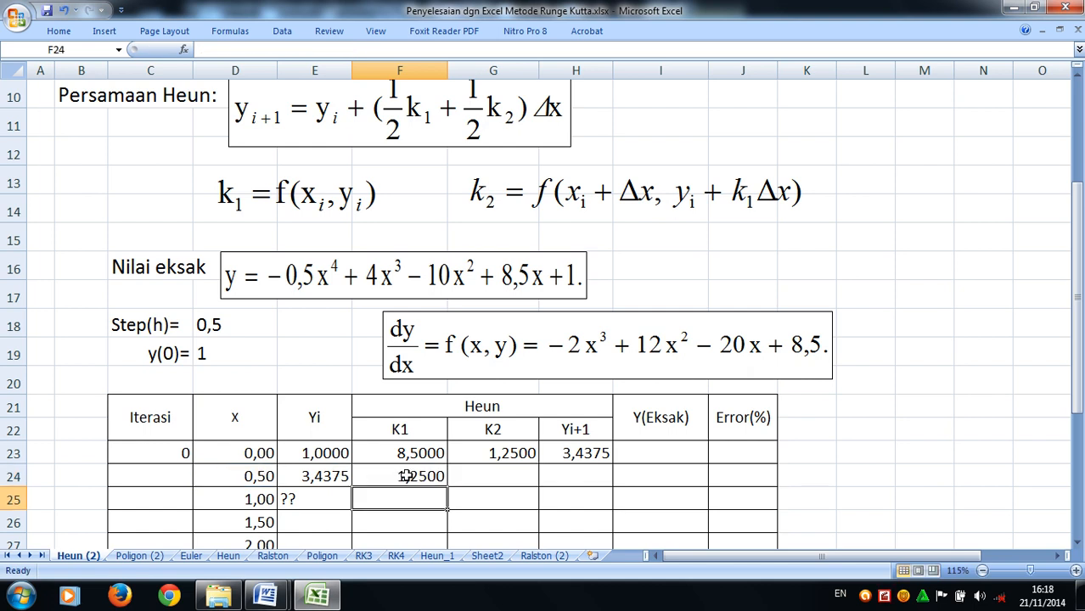
# Copy the K2 formula from G23 into G24 and review its (D24+$D$18) term against the differential equation.
pyautogui.click(516, 475)
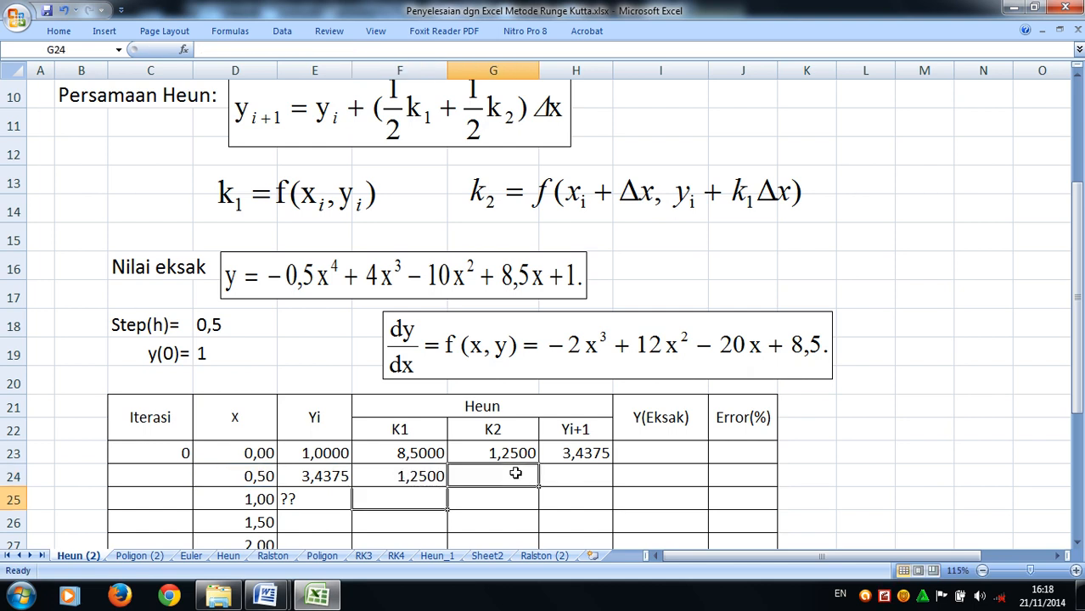
pyautogui.doubleClick(512, 457)
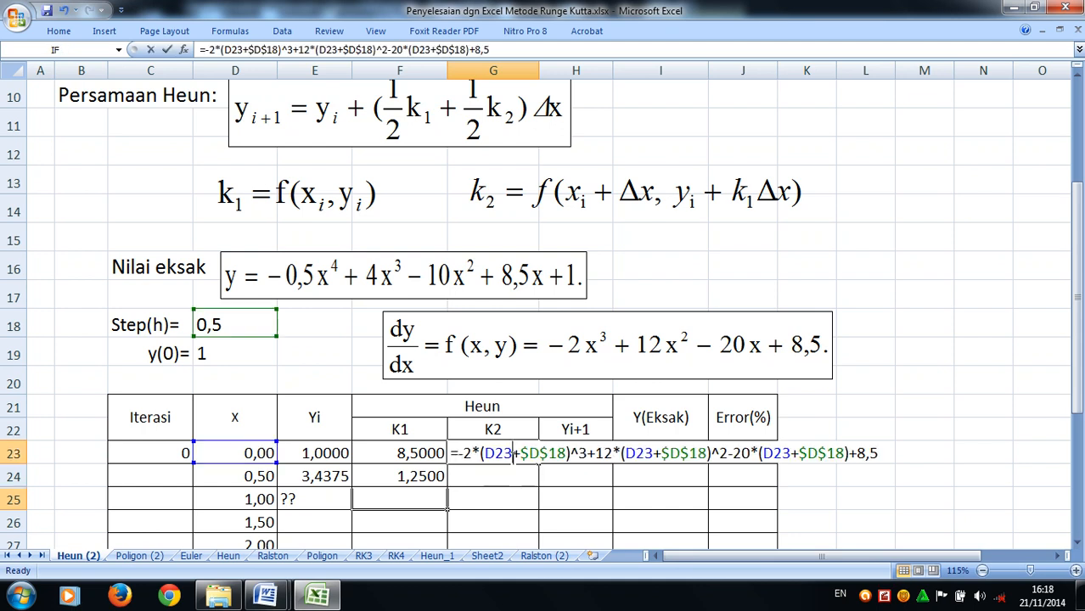
pyautogui.hotkey('ctrl', 'Return')
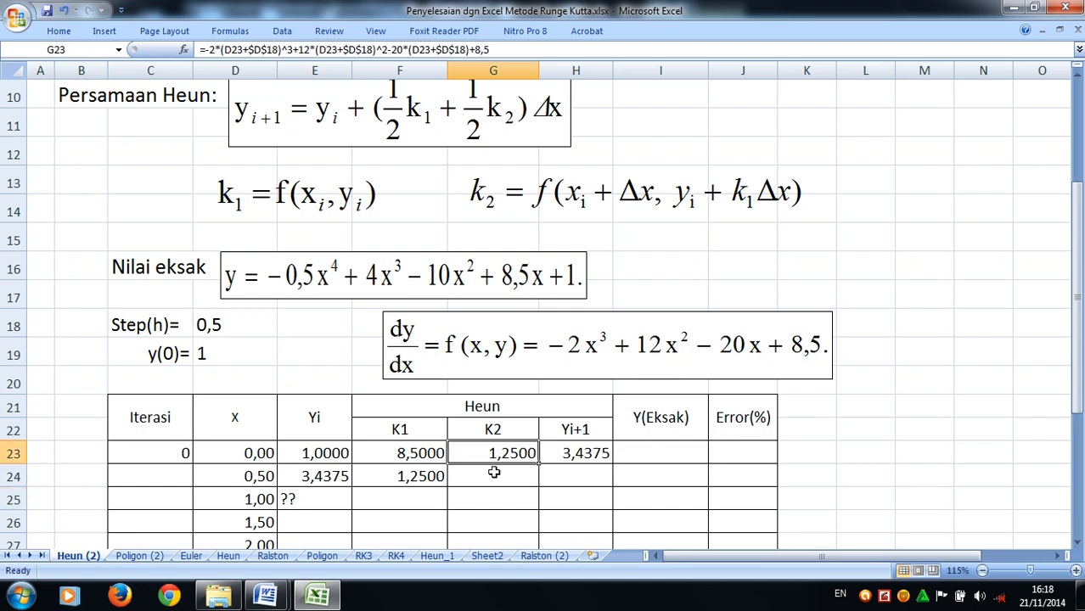
pyautogui.hotkey('ctrl', 'c')
pyautogui.click(494, 473)
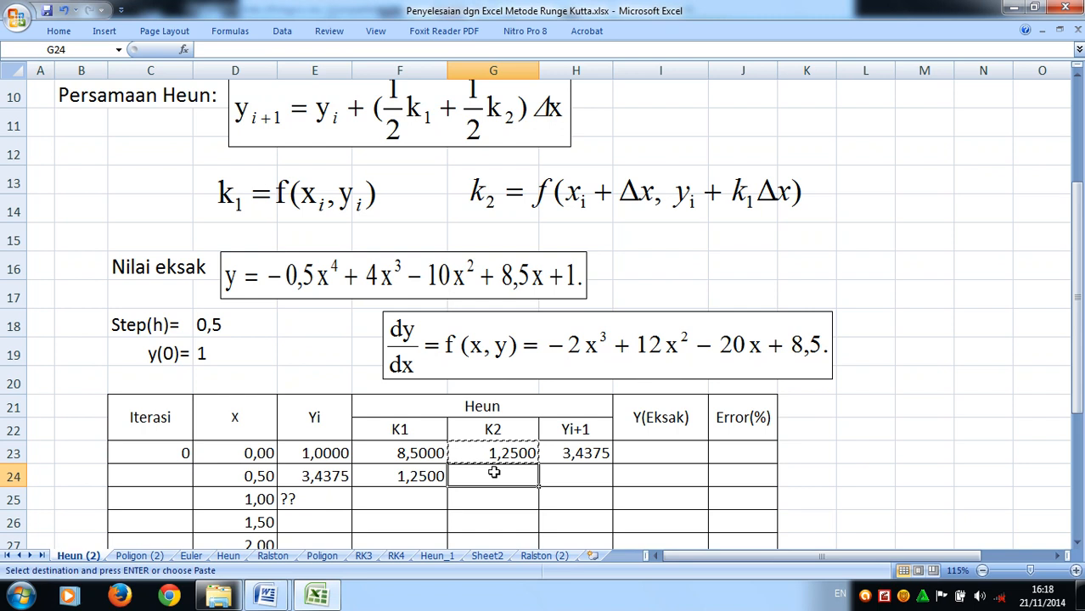
pyautogui.hotkey('ctrl', 'v')
pyautogui.press('F2')
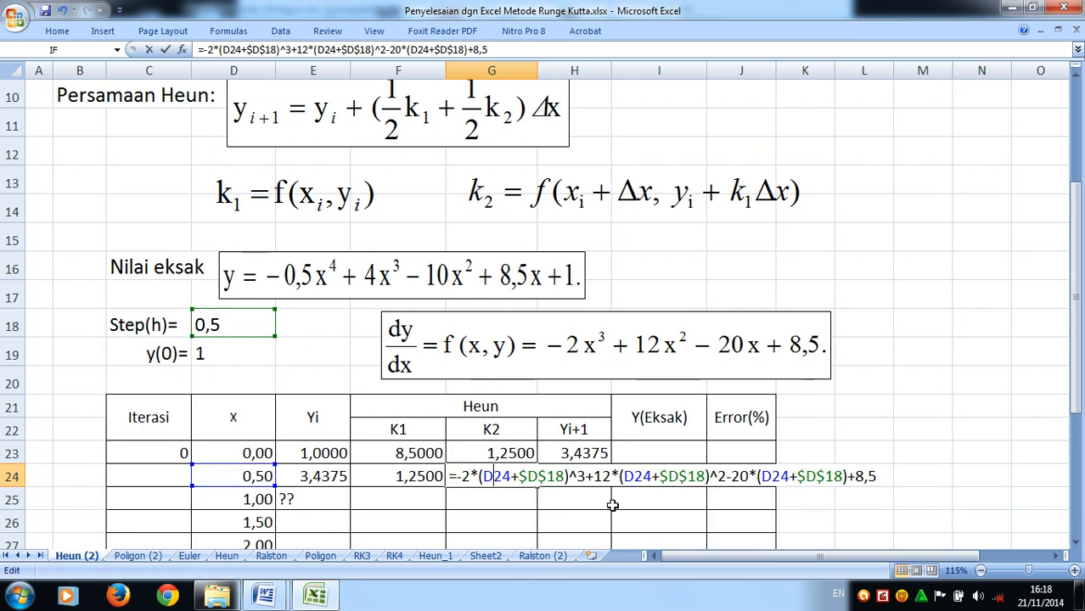
pyautogui.press('Return')
pyautogui.click(493, 475)
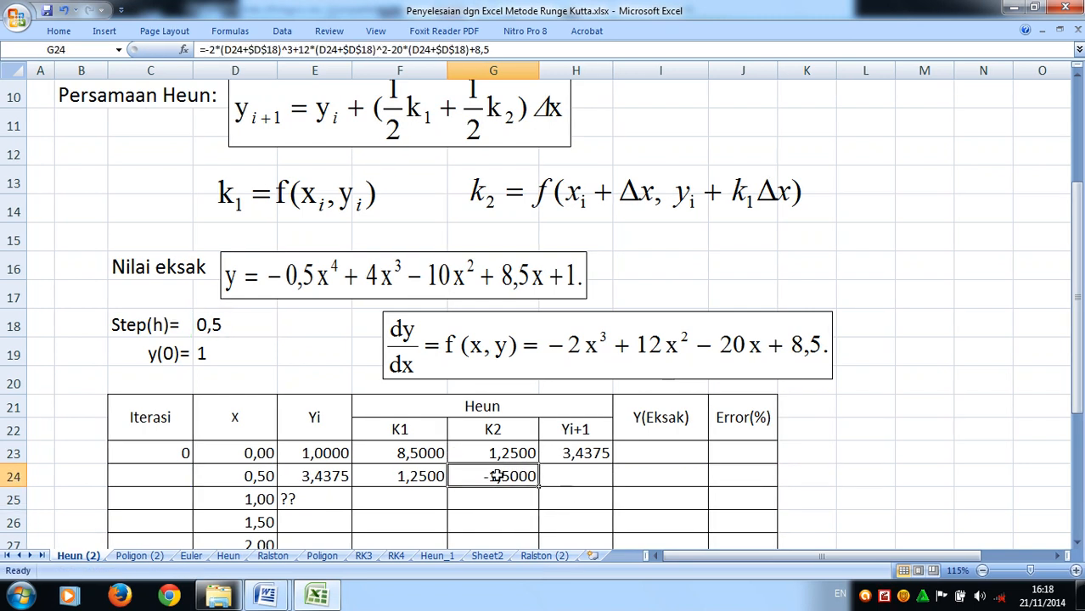
pyautogui.doubleClick(494, 476)
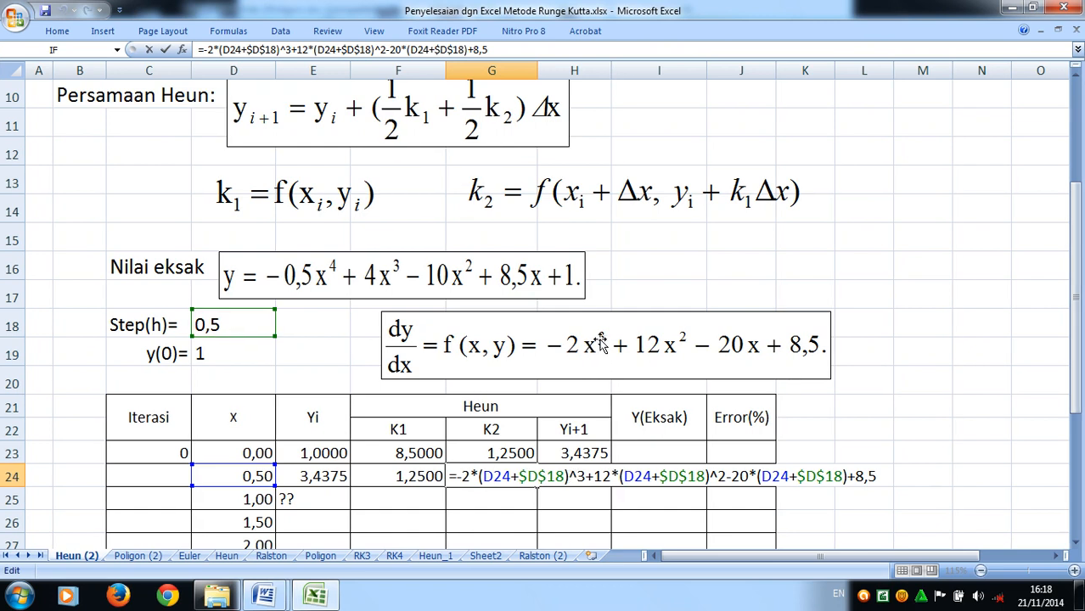
pyautogui.moveTo(482, 477); pyautogui.dragTo(582, 472)
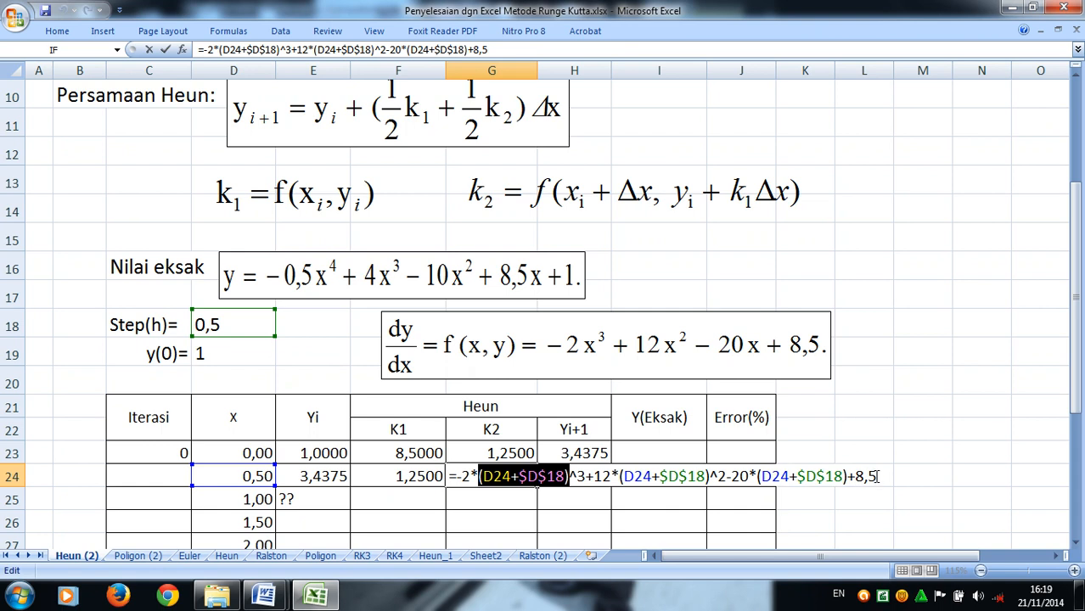
pyautogui.press('Return')
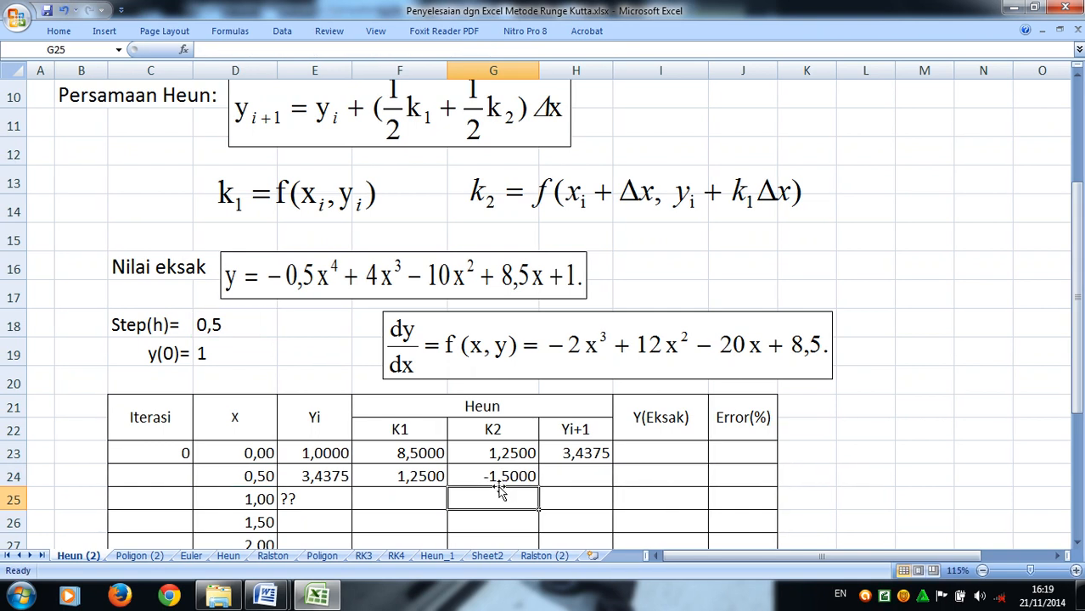
# Begin the Yi+1 formula in H24 with the current Yi and the K1 half term, =E24+((1/2)*F24.
pyautogui.click(569, 478)
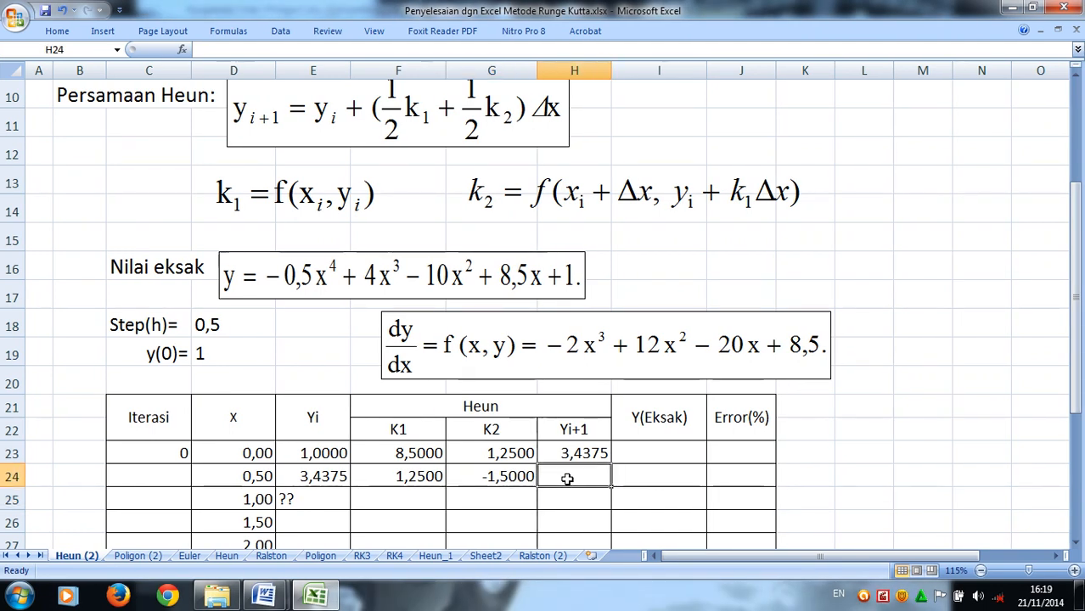
pyautogui.write('=')
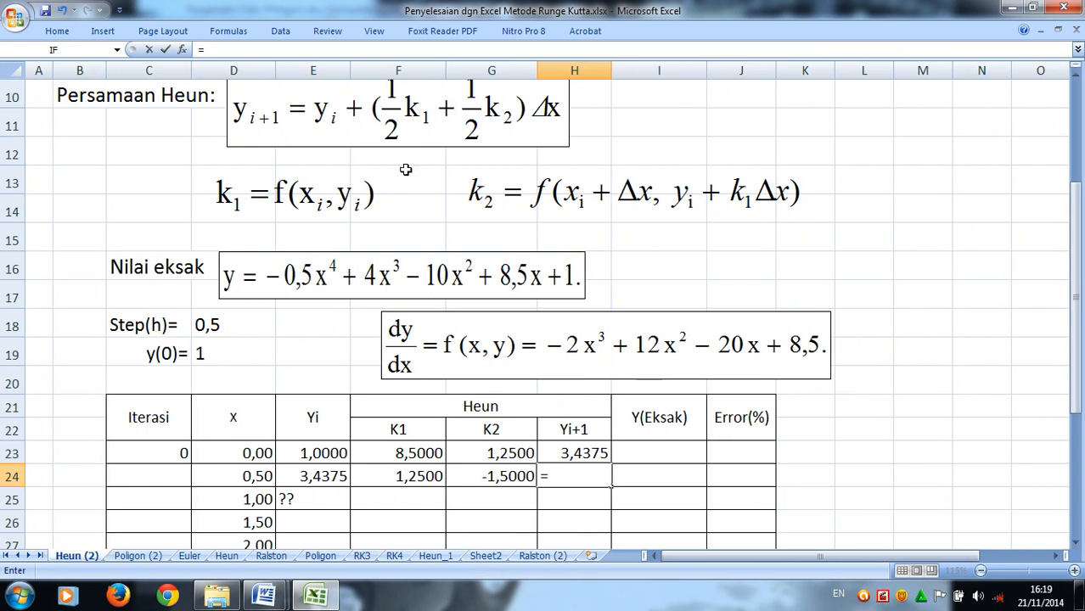
pyautogui.click(333, 473)
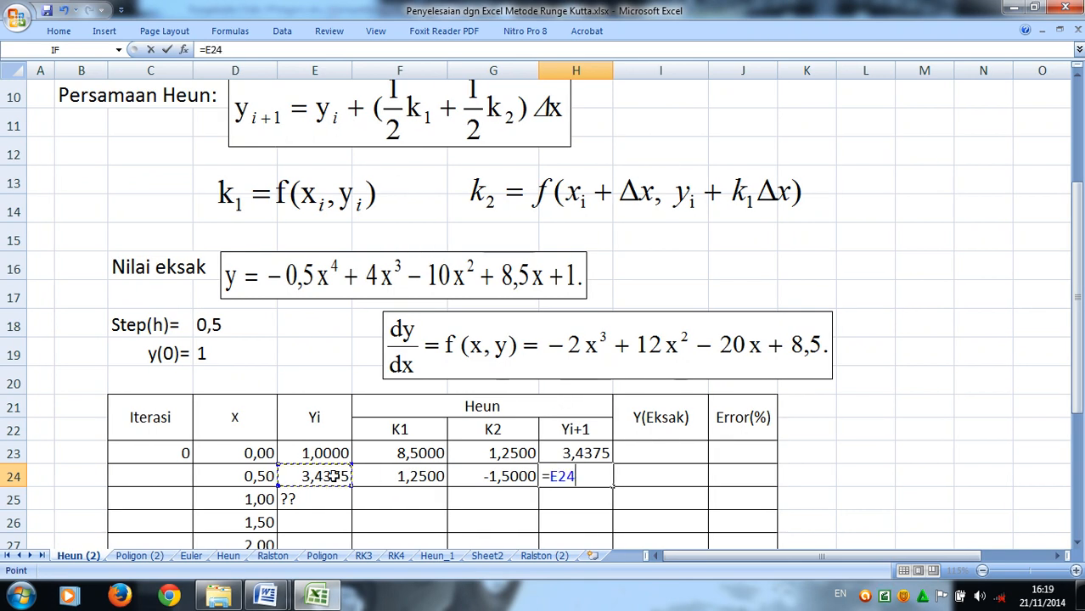
pyautogui.write('+(')
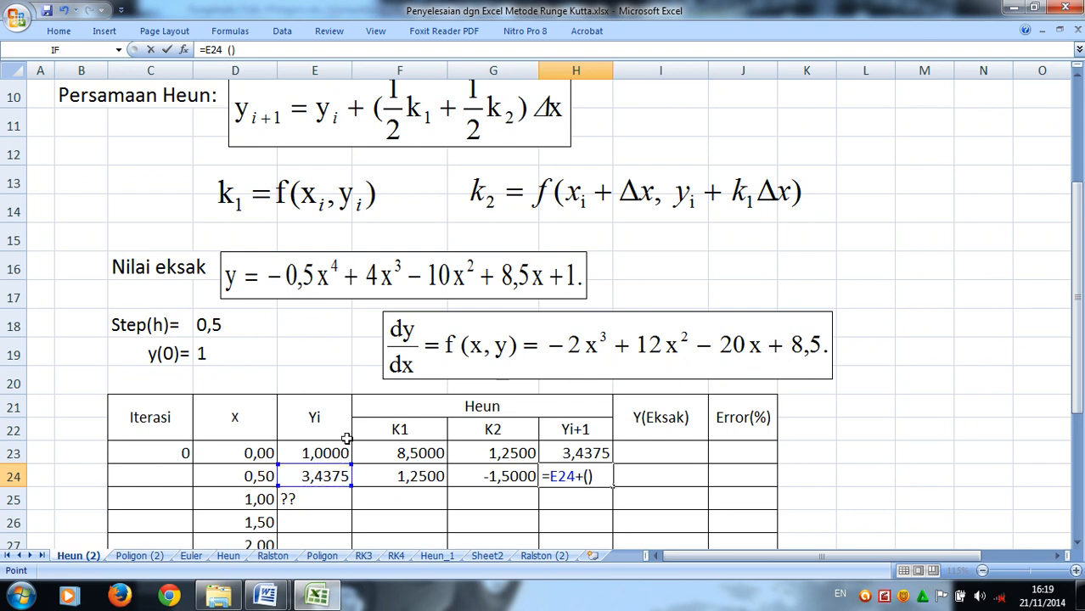
pyautogui.click(588, 477)
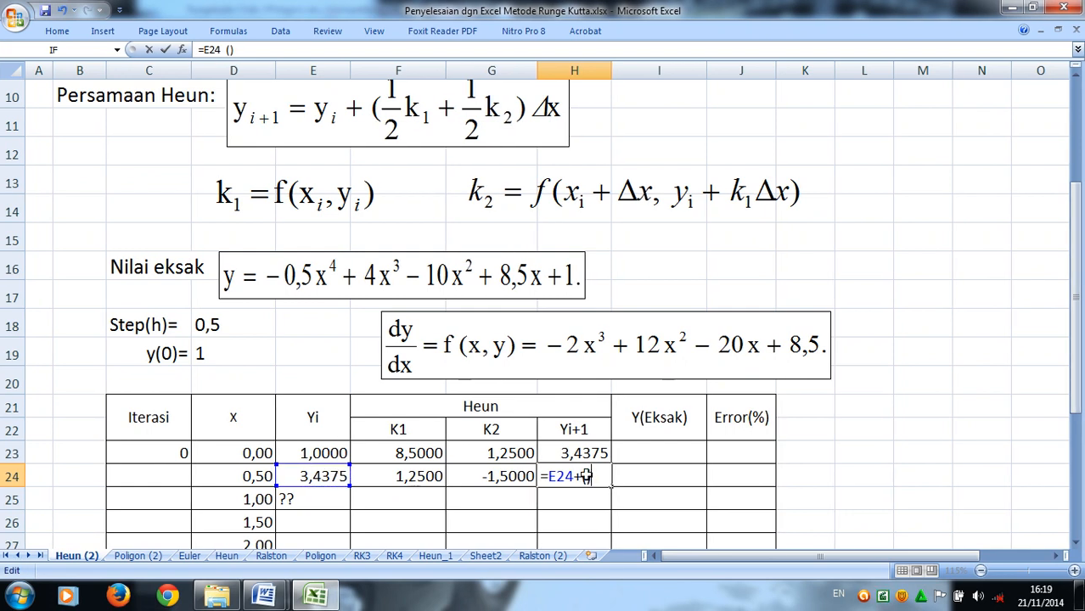
pyautogui.write('1/2')
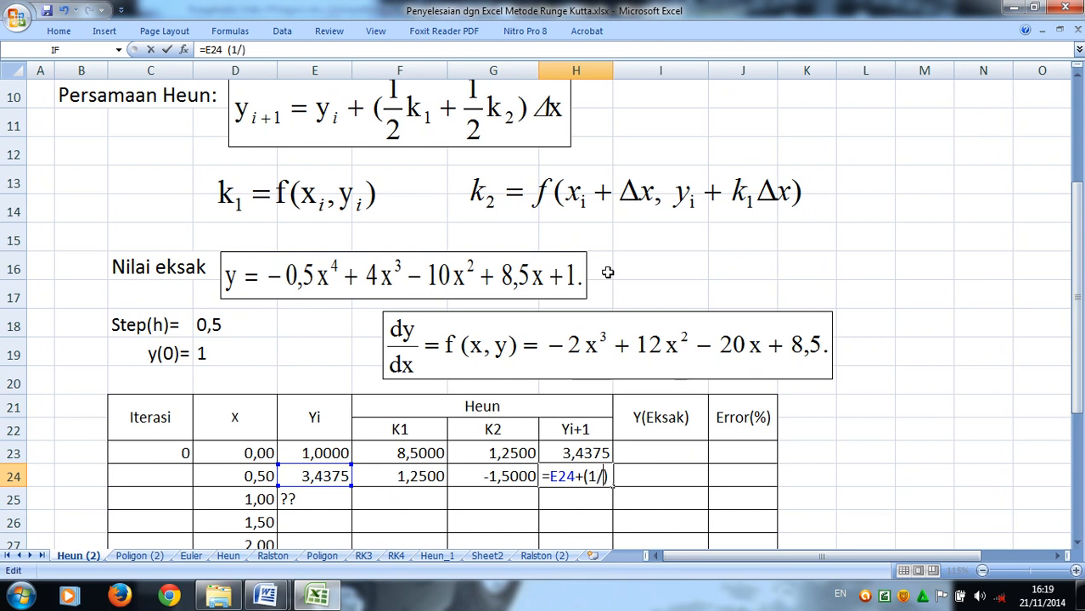
pyautogui.click(589, 476)
pyautogui.write('(1/2)')
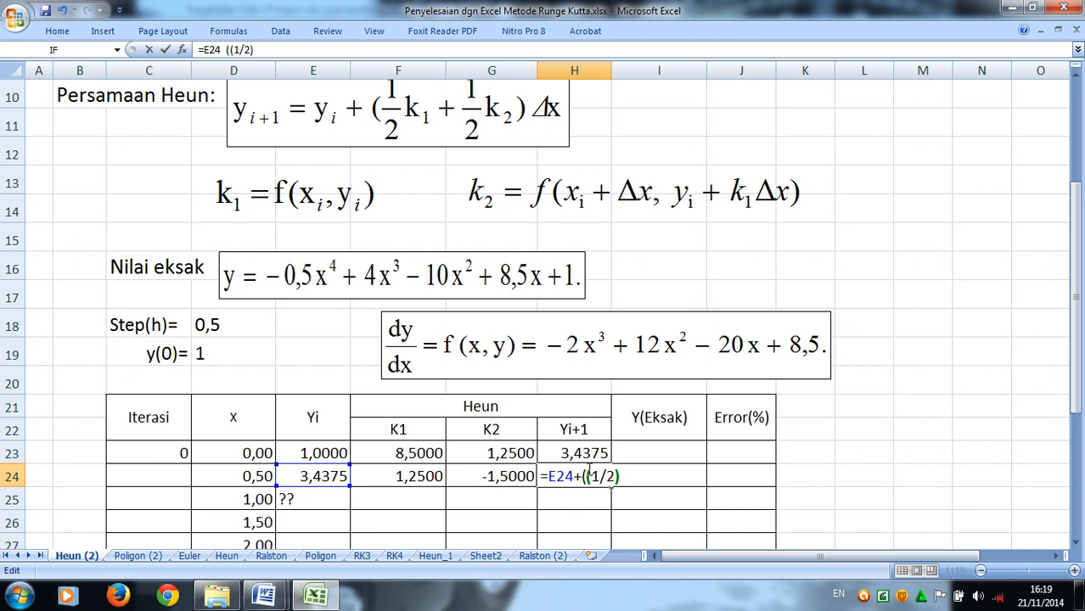
pyautogui.write('*')
pyautogui.click(408, 472)
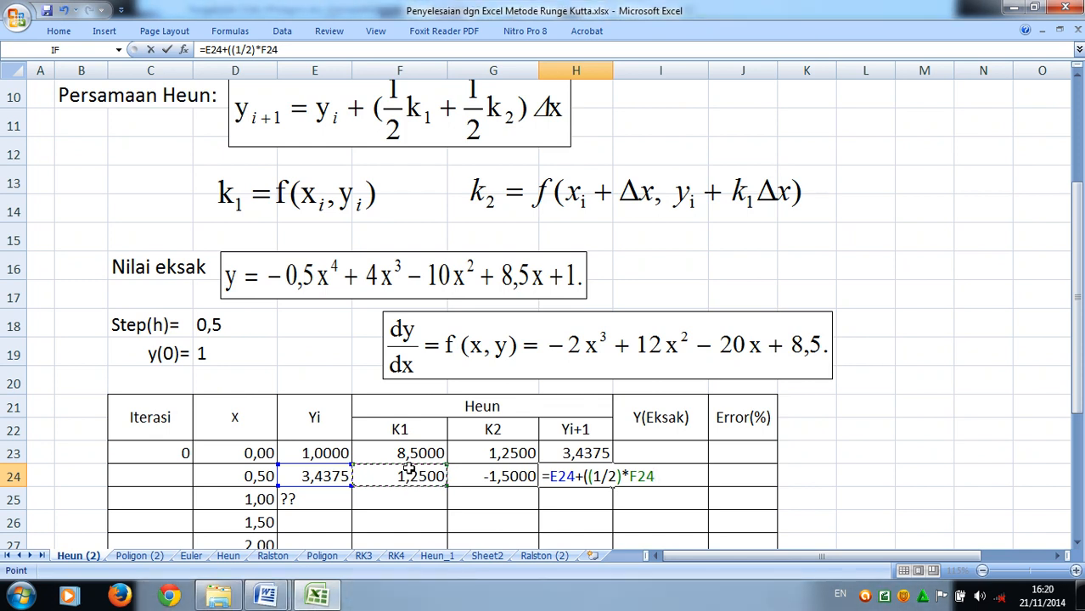
# Add the K2 half term to the Yi+1 formula in H24 and close the bracket, giving =E24+((1/2)*F24+(1/2)*G24).
pyautogui.write(')')
pyautogui.press('BackSpace')
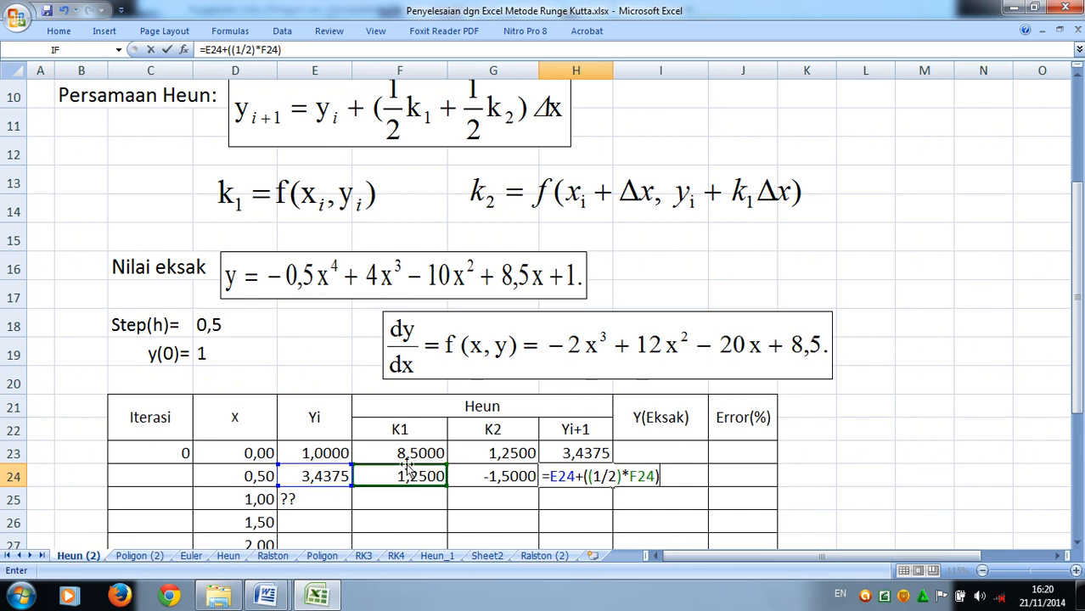
pyautogui.press('BackSpace')
pyautogui.write('+(')
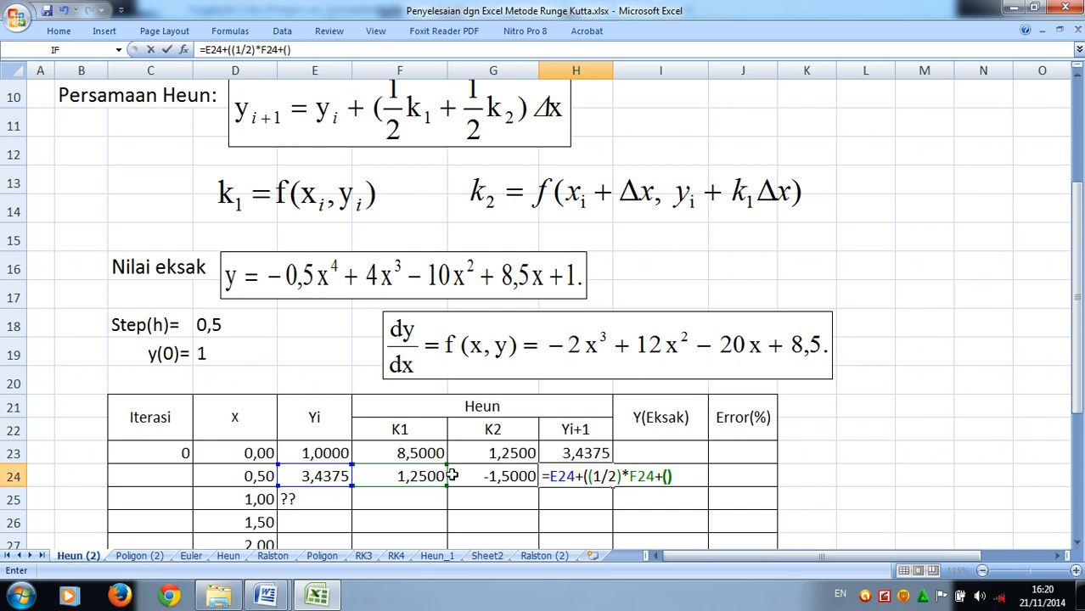
pyautogui.click(668, 477)
pyautogui.write('1/2)')
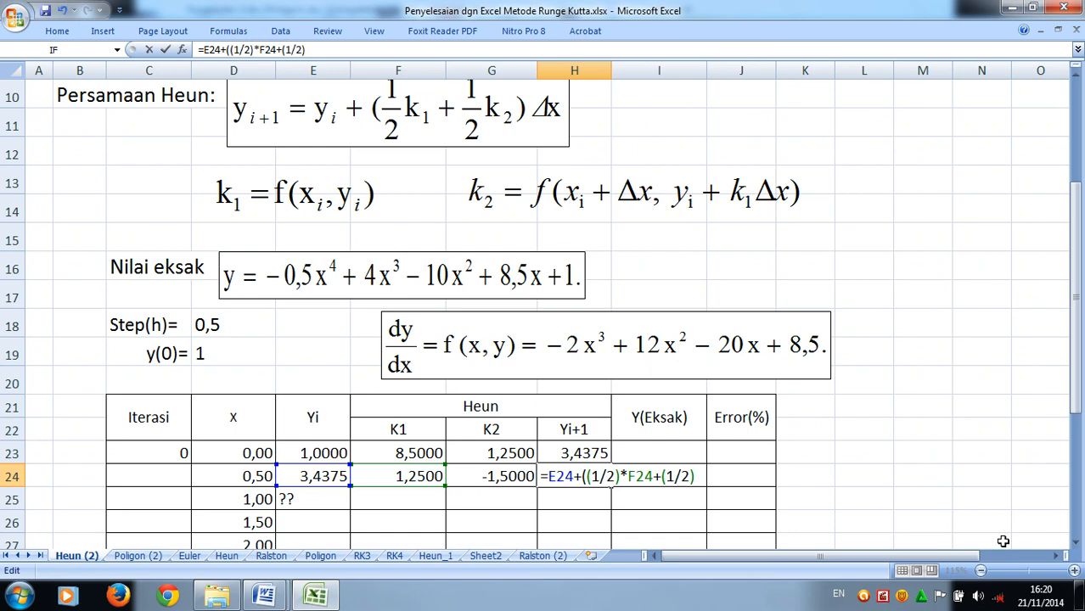
pyautogui.write('*')
pyautogui.click(512, 479)
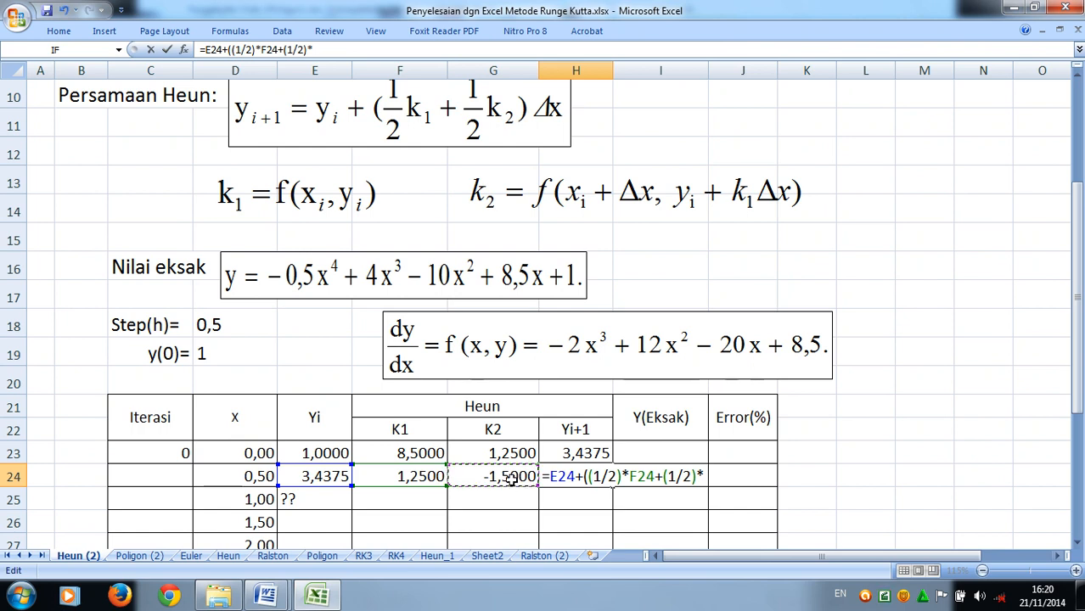
pyautogui.write(')')
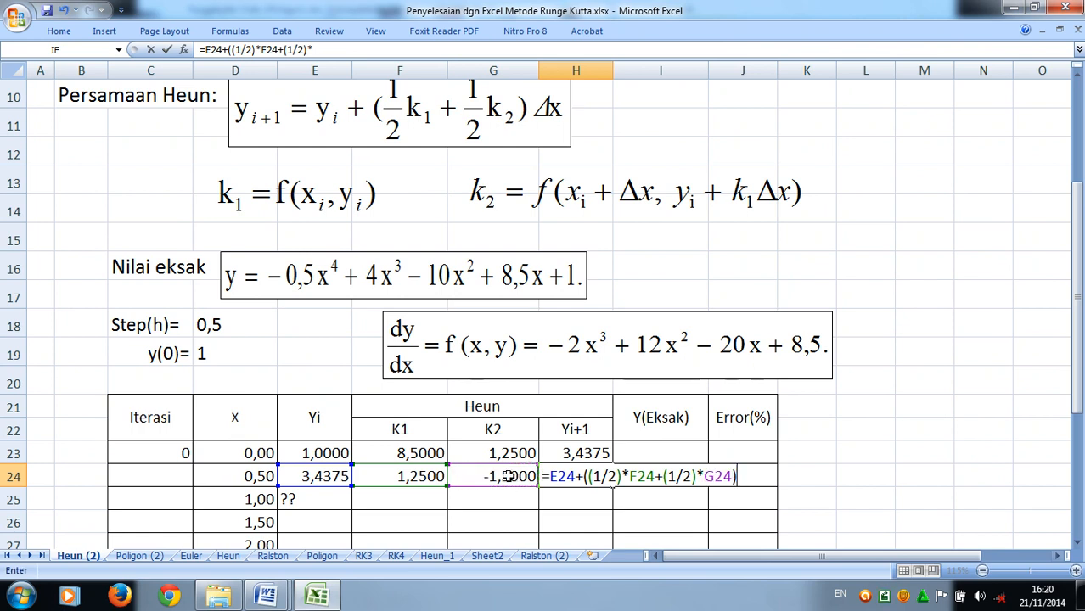
# Multiply the bracketed term in H24 by the absolute step reference $D$18 and enter the formula.
pyautogui.write('*')
pyautogui.click(217, 326)
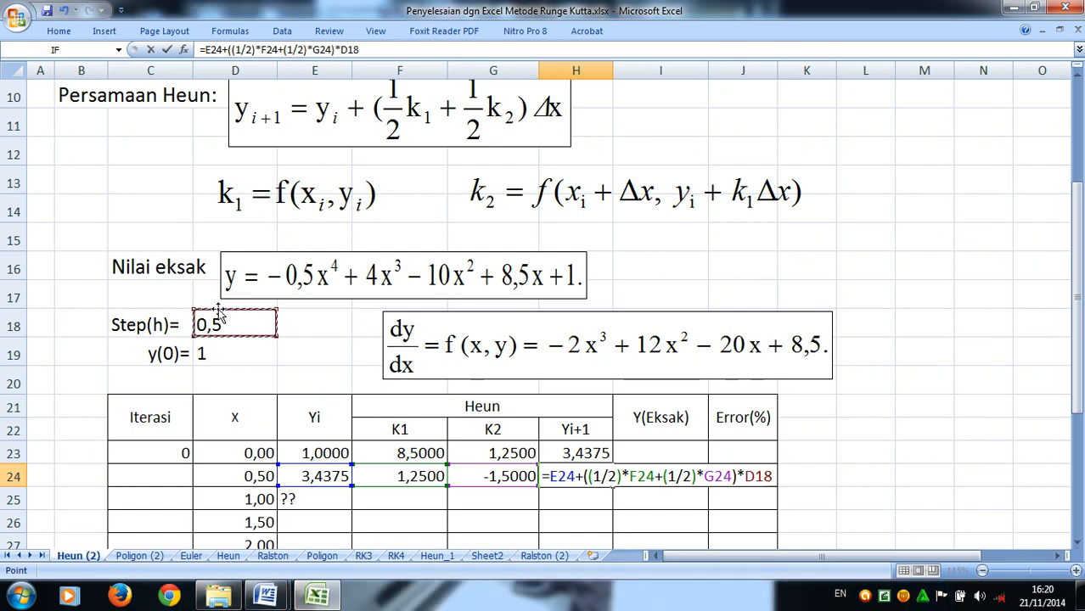
pyautogui.press('F4')
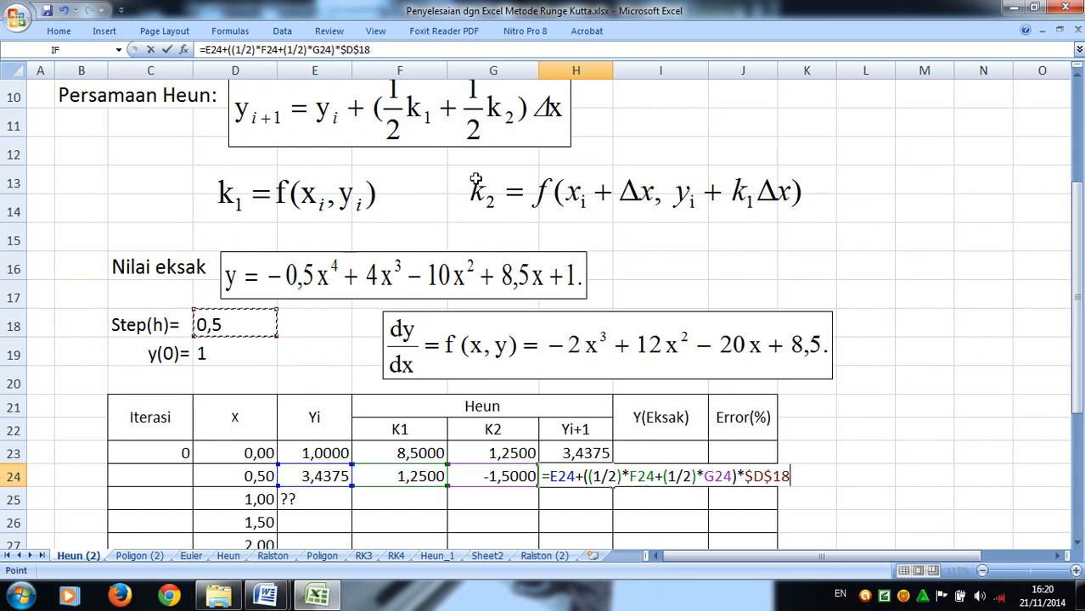
pyautogui.press('Return')
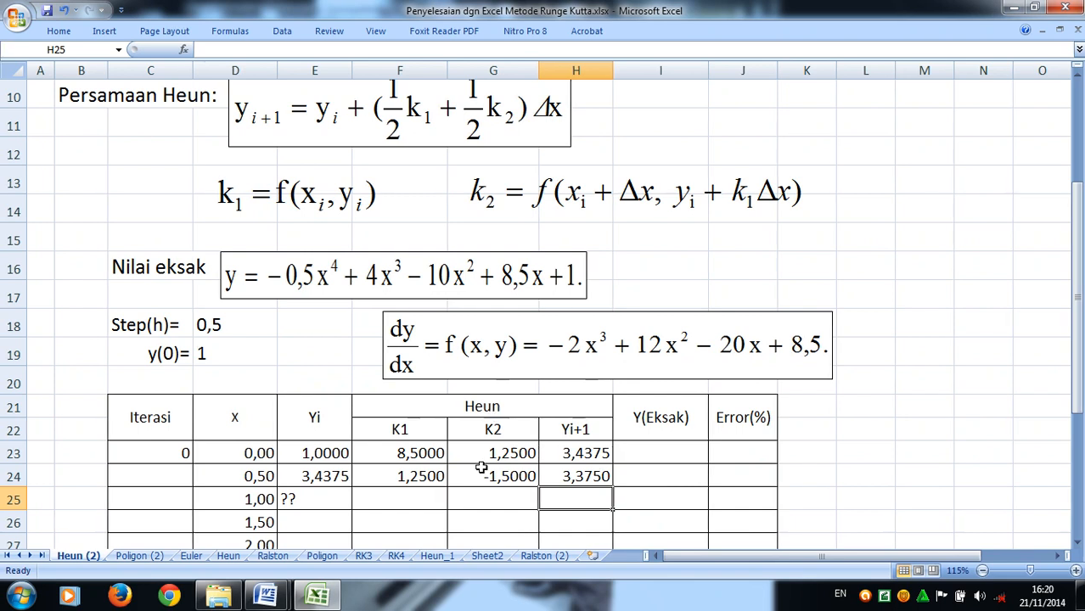
# Replace the ?? placeholder in E25 with a link to the previous Yi+1 result, =H24.
pyautogui.click(308, 501)
pyautogui.write('=')
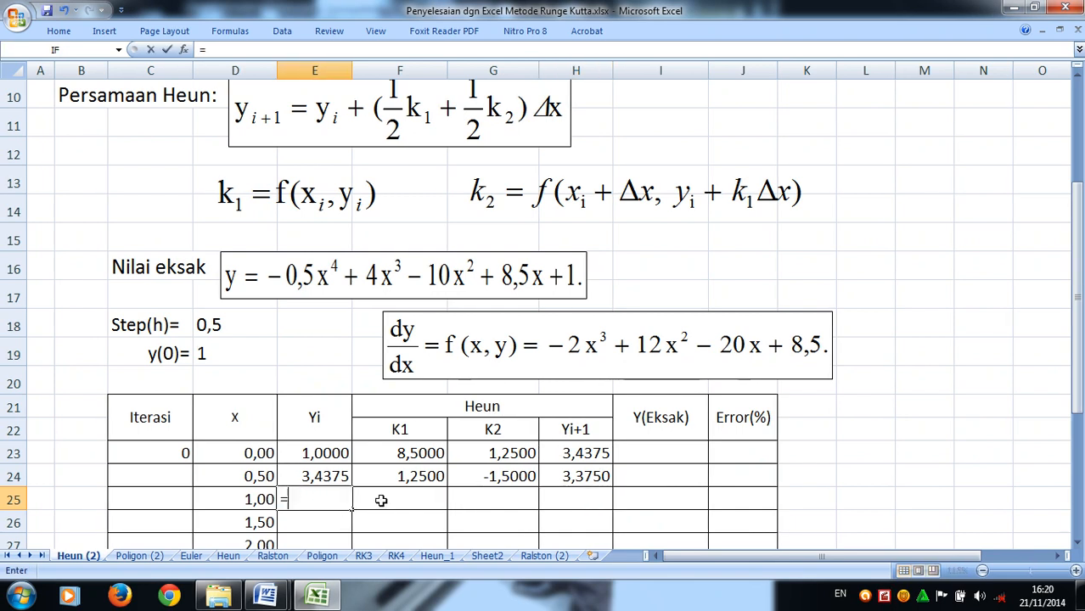
pyautogui.click(577, 477)
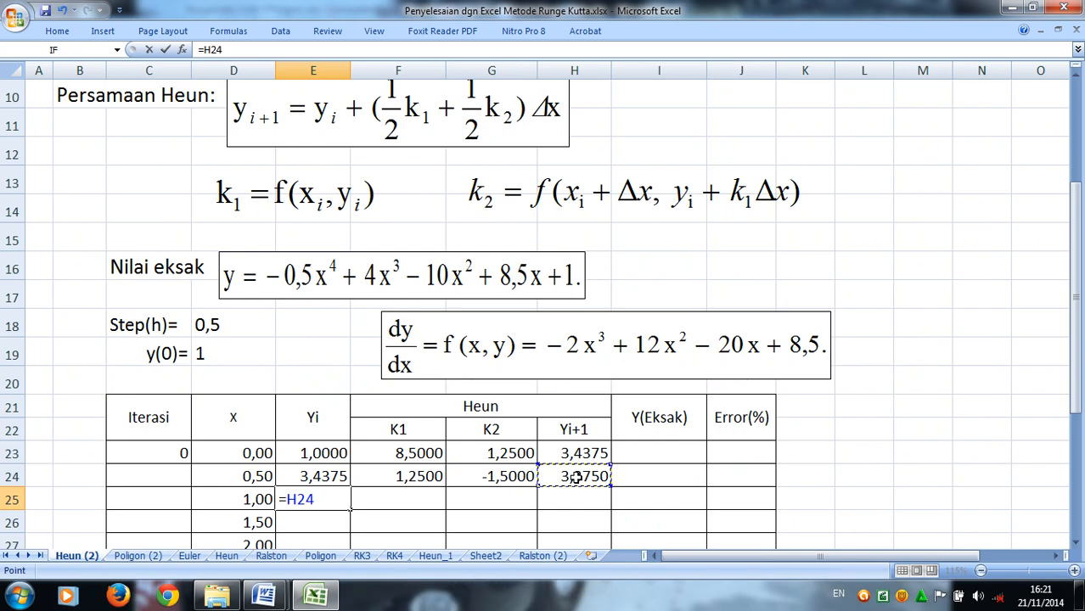
pyautogui.press('Return')
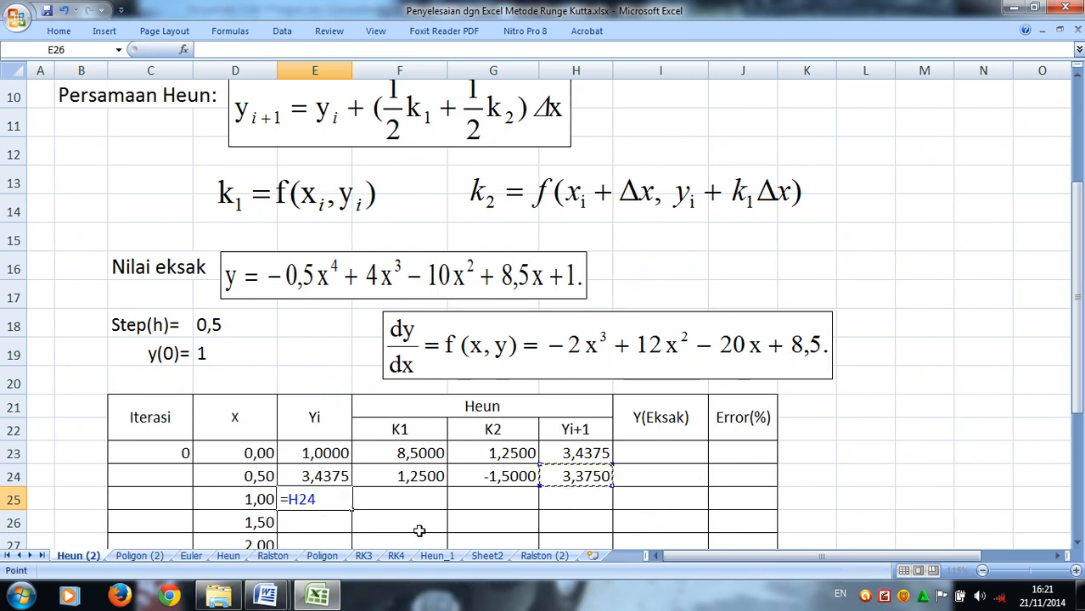
# Fill the Yi link from E25 down to E31 for x up to 4,00.
pyautogui.doubleClick(331, 524)
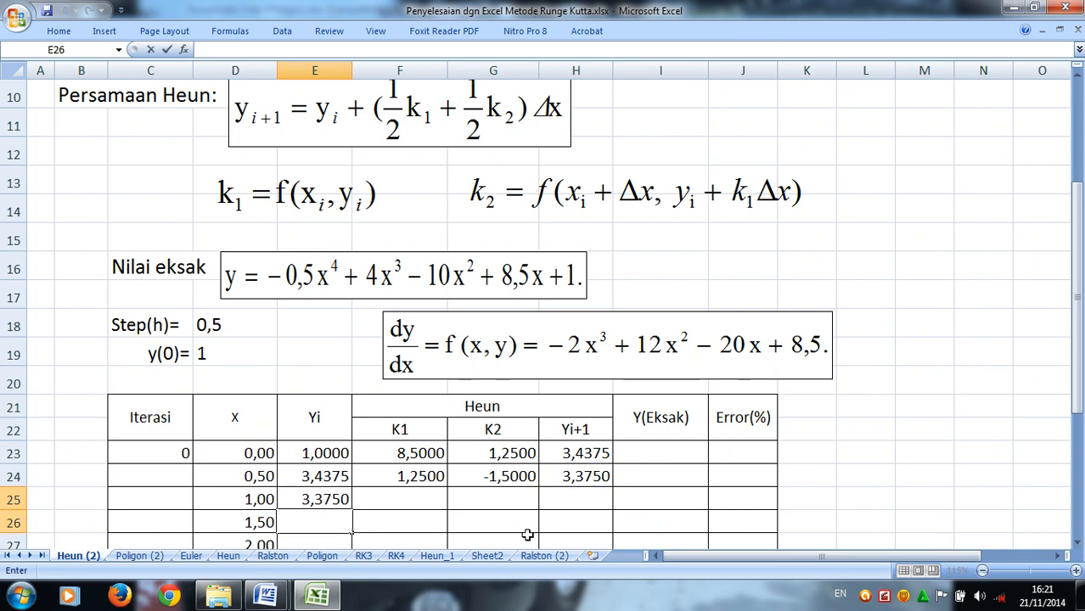
pyautogui.scroll(-1, 515, 504)
pyautogui.scroll(-1, 357, 477)
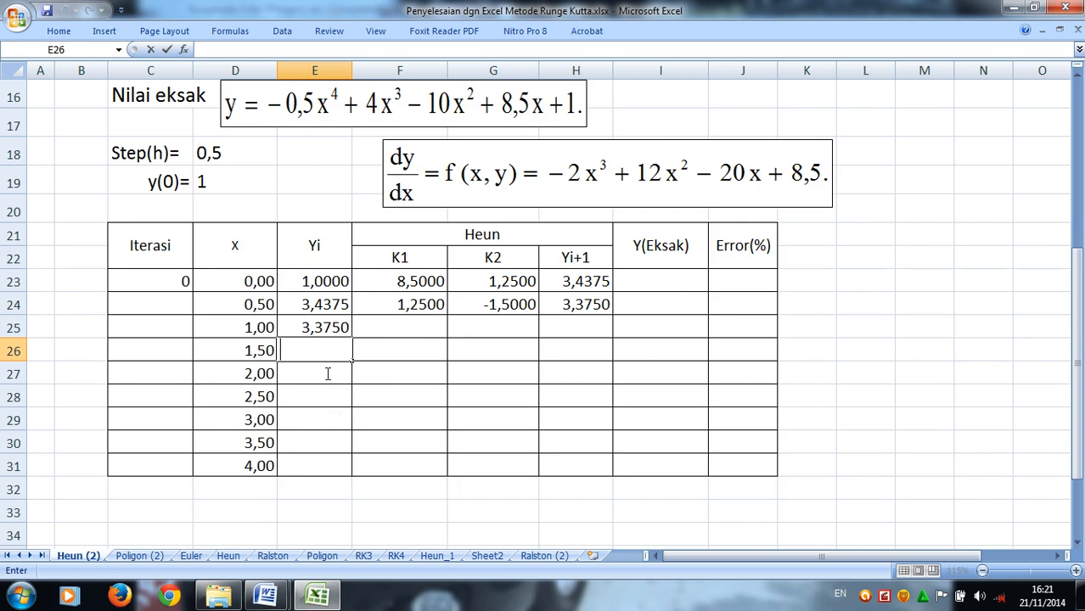
pyautogui.click(327, 337)
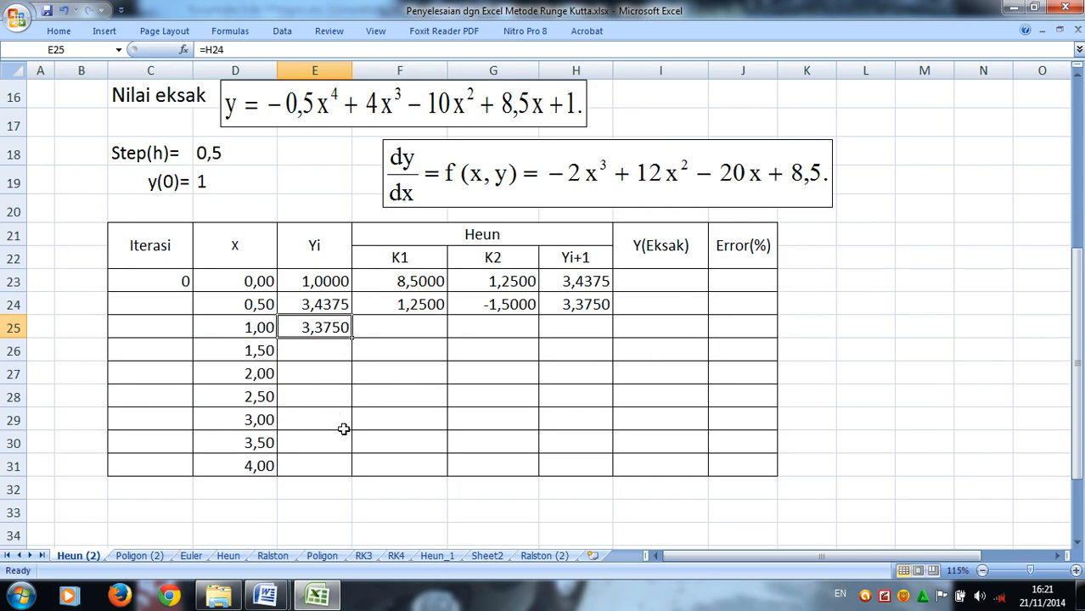
pyautogui.moveTo(352, 337); pyautogui.dragTo(348, 468)
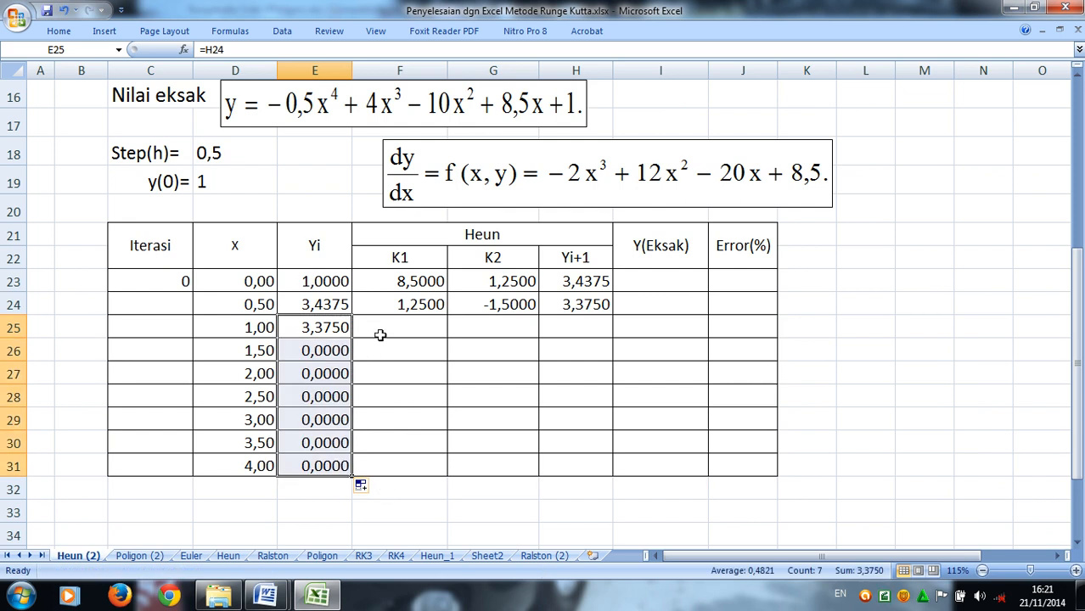
# Fill the K1 and K2 formulas from F24:G24 and the Yi+1 formula from H24 down to row 30.
pyautogui.click(383, 327)
pyautogui.moveTo(383, 306); pyautogui.dragTo(539, 451)
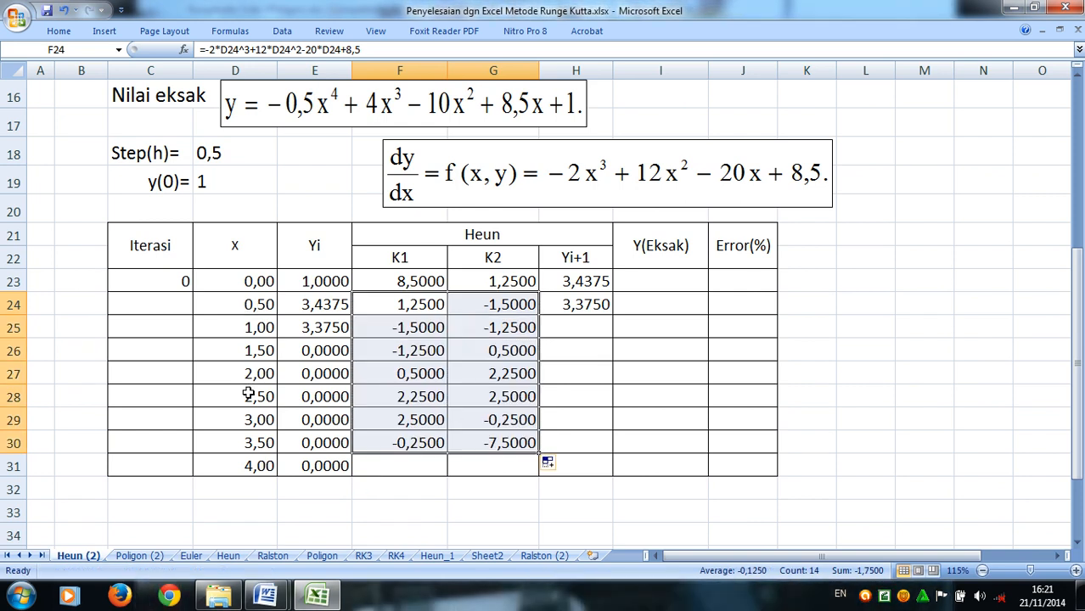
pyautogui.click(595, 324)
pyautogui.click(602, 305)
pyautogui.moveTo(611, 315); pyautogui.dragTo(612, 445)
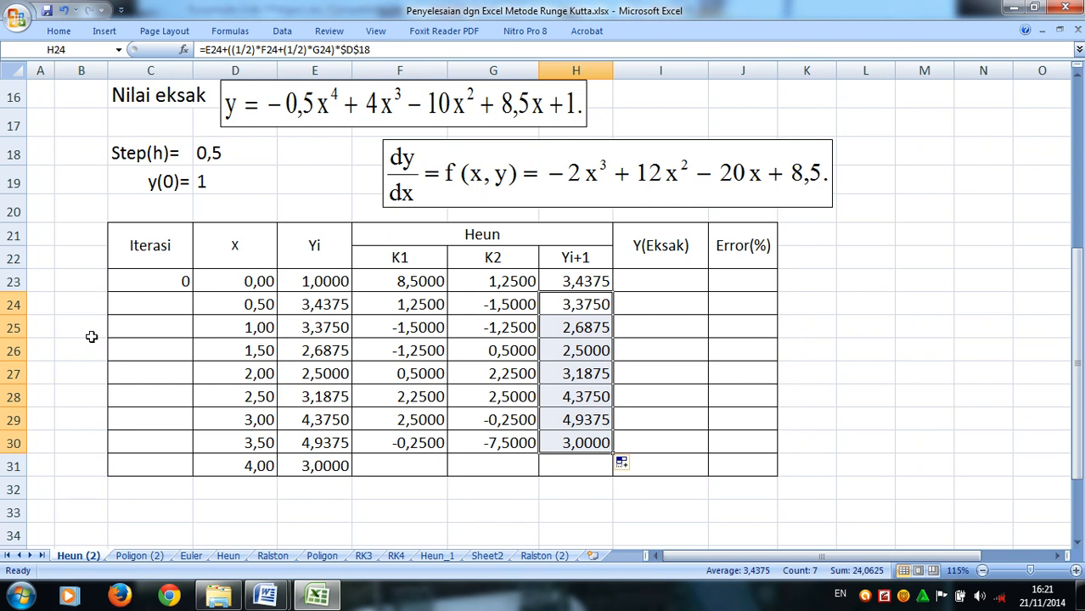
# Number the Iterasi column from 0 to 8 by entering 1 in C24 and extending the series to C31.
pyautogui.click(161, 300)
pyautogui.write('1')
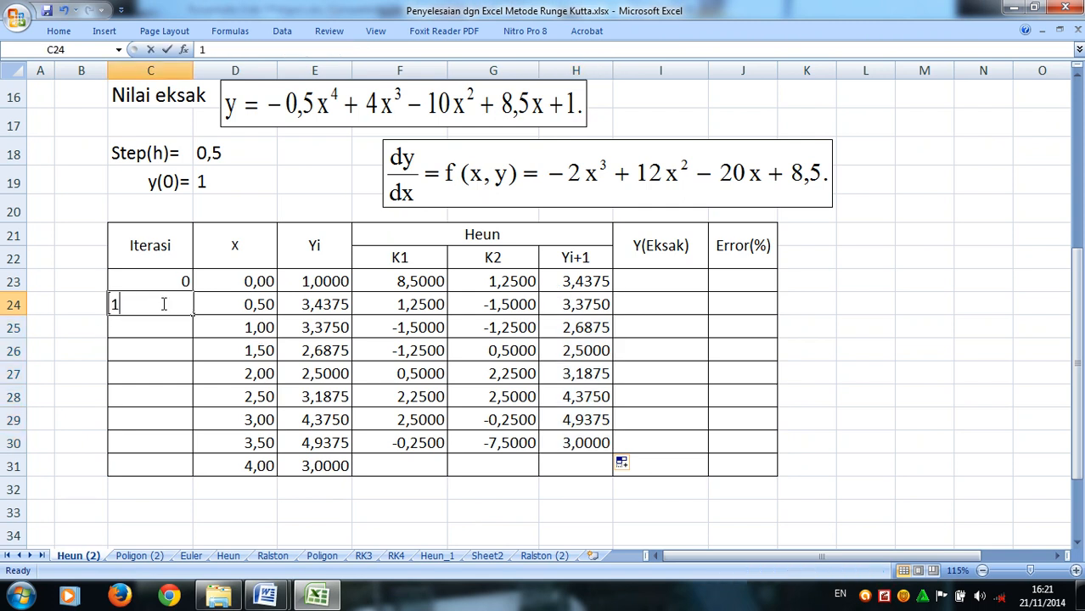
pyautogui.moveTo(152, 275); pyautogui.dragTo(192, 467)
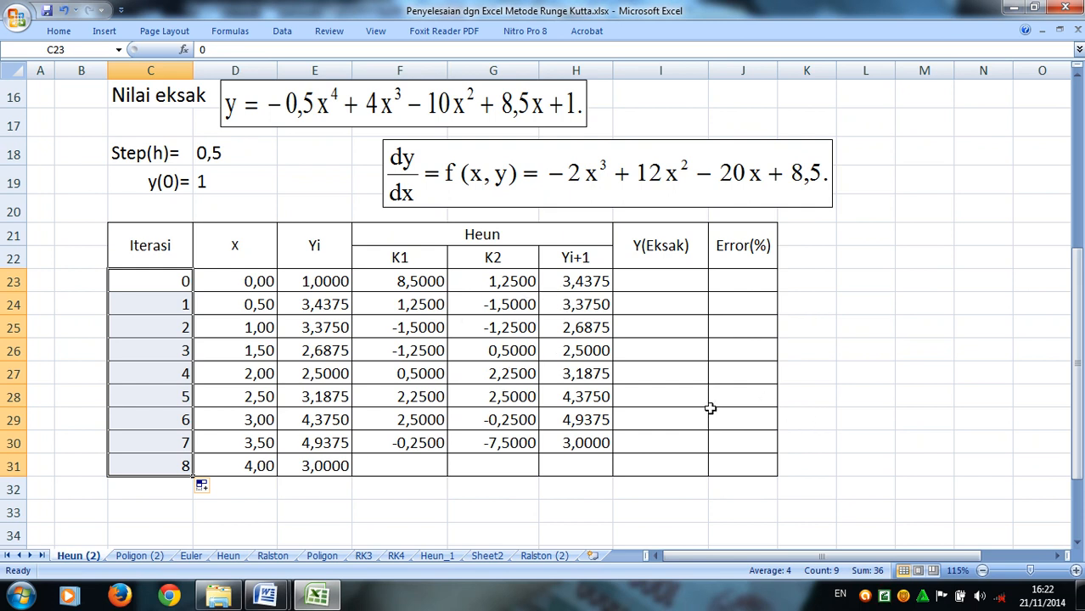
# Begin the Y(Eksak) formula in I23 with the fourth-power term of the exact solution, =-0,5*D23^4+.
pyautogui.click(649, 282)
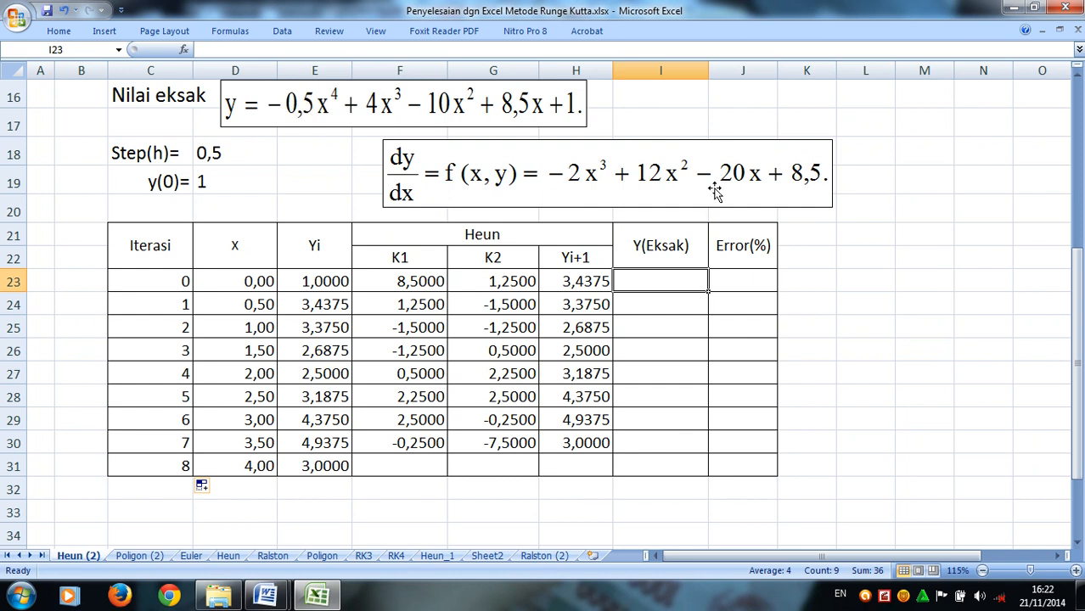
pyautogui.write('=')
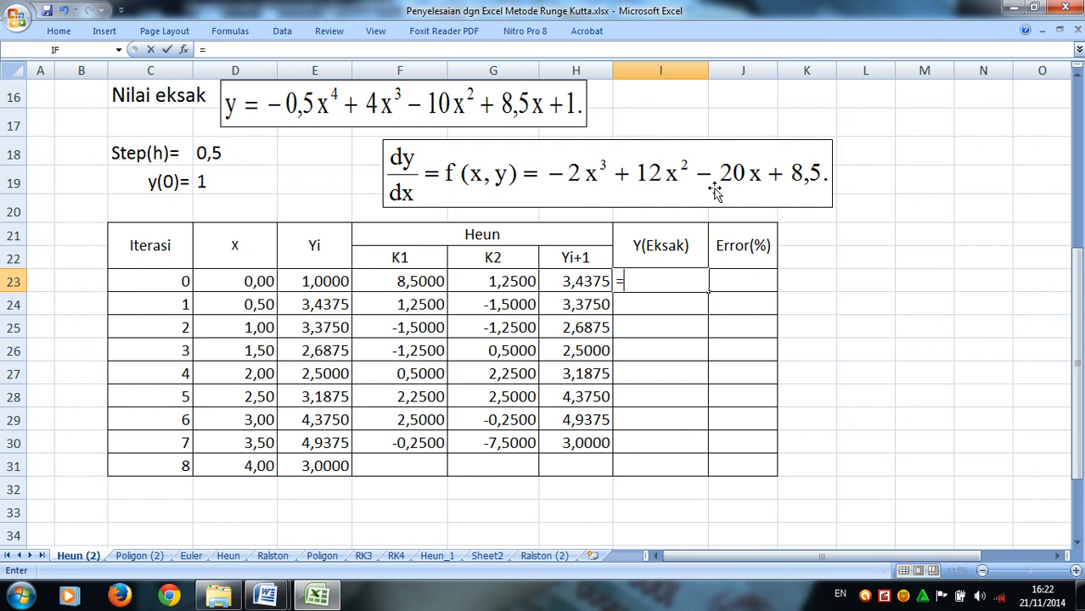
pyautogui.write('-0,')
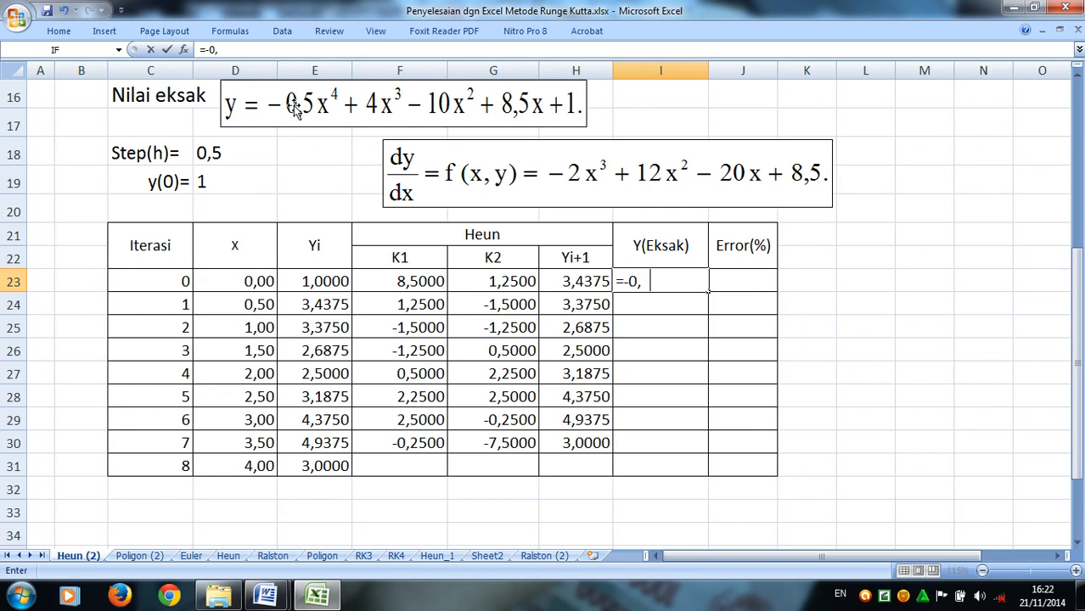
pyautogui.write('5*')
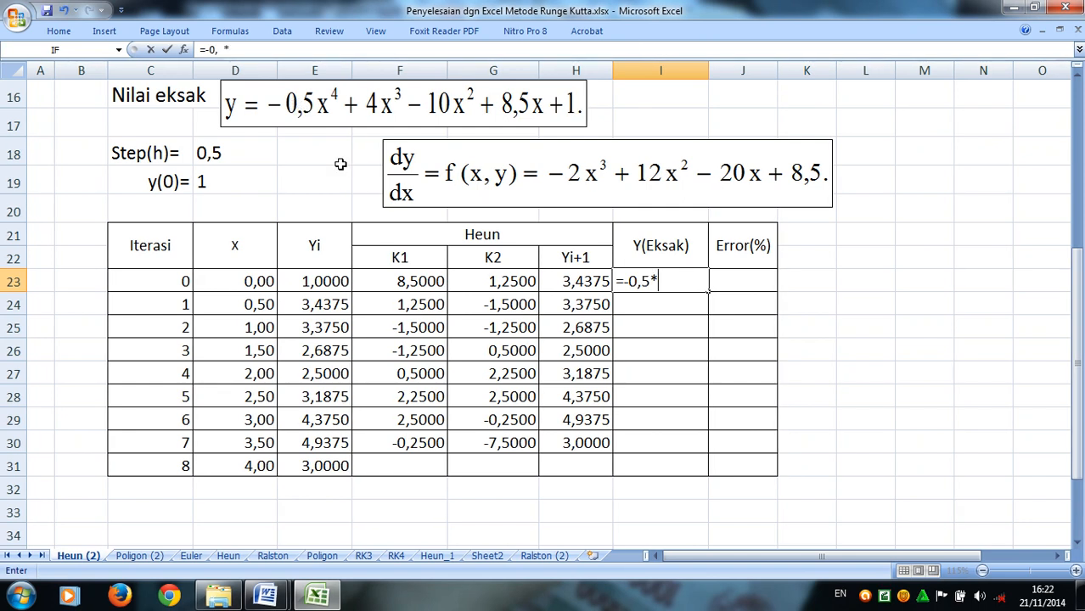
pyautogui.click(257, 282)
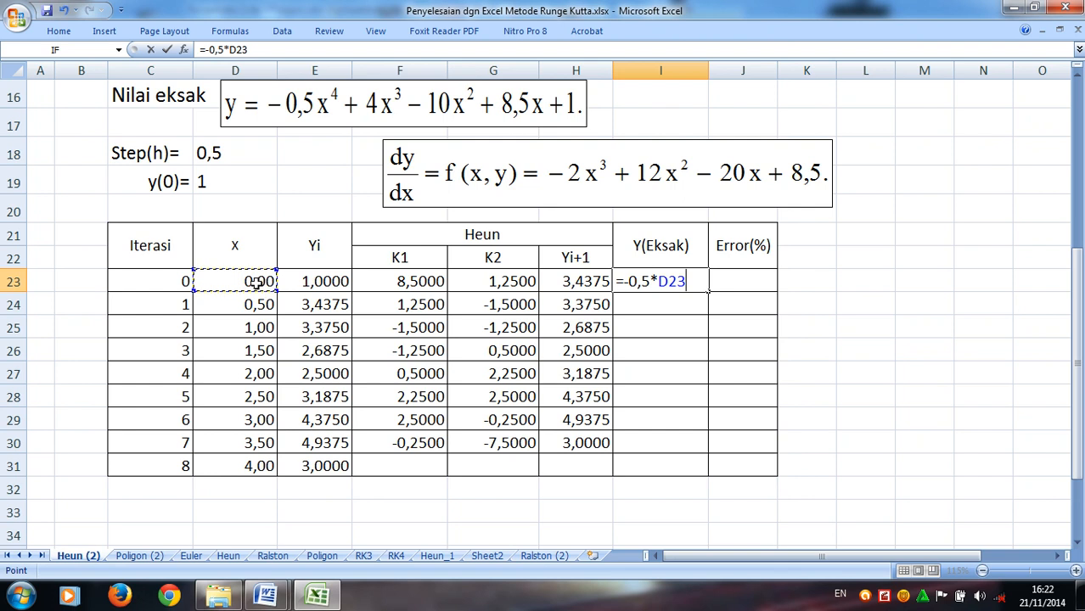
pyautogui.write('^4+')
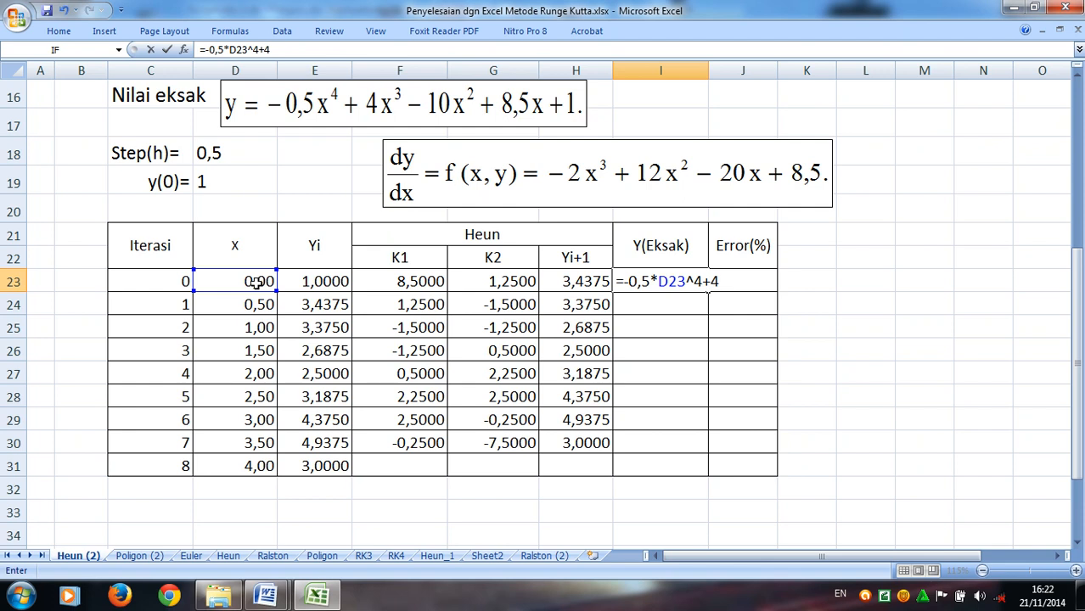
# Complete the exact-value formula in I23 as =-0,5*D23^4+4*D23^3-10*D23^2+8,5*D23+1.
pyautogui.write('4*')
pyautogui.click(228, 287)
pyautogui.write('^')
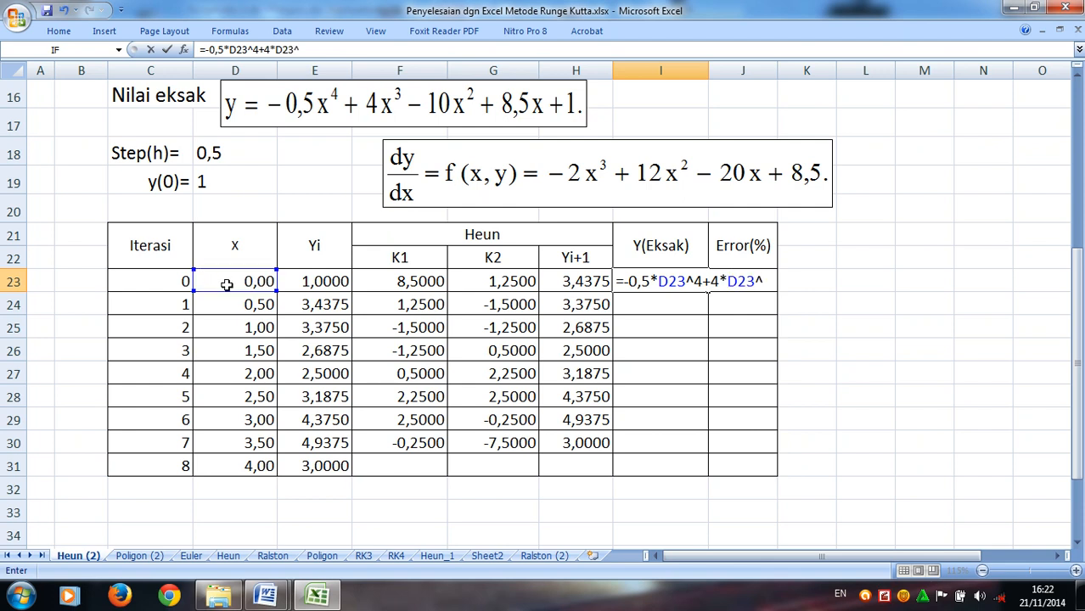
pyautogui.write('3-10*')
pyautogui.click(227, 285)
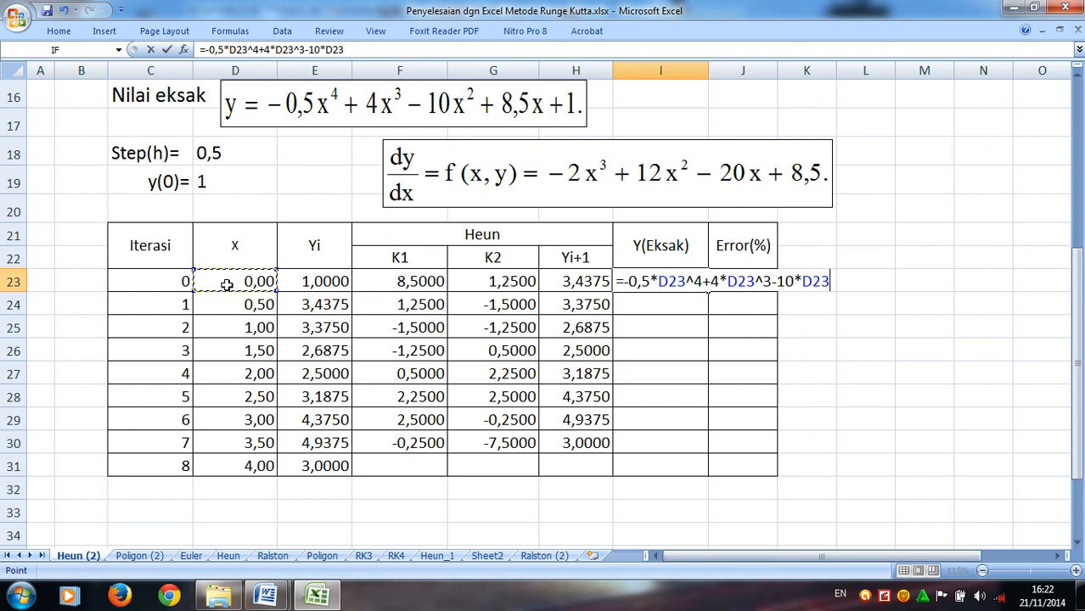
pyautogui.write('^2+8,')
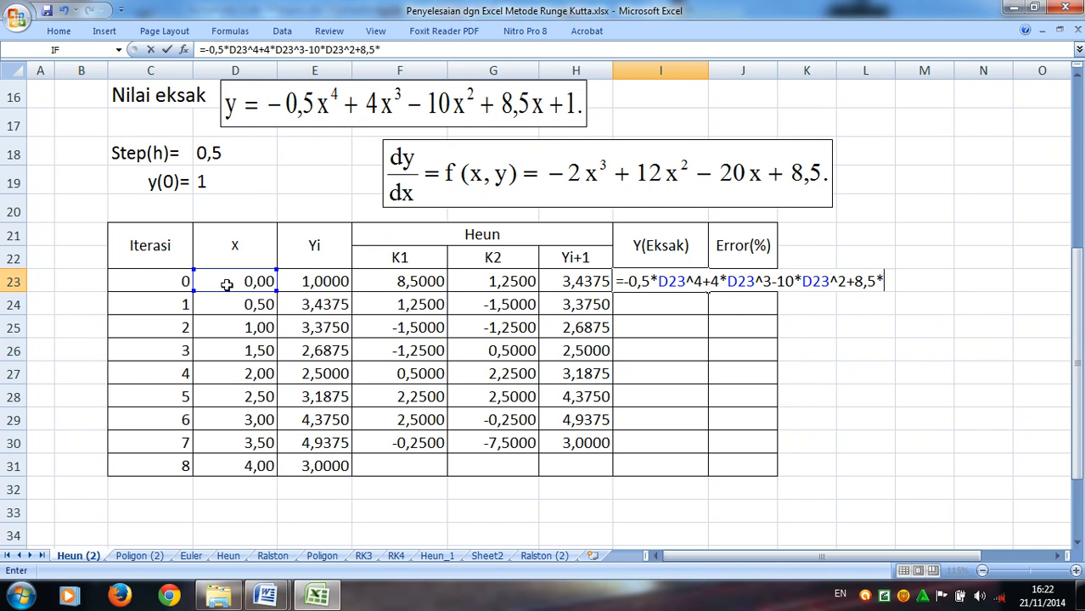
pyautogui.write('5*')
pyautogui.click(235, 284)
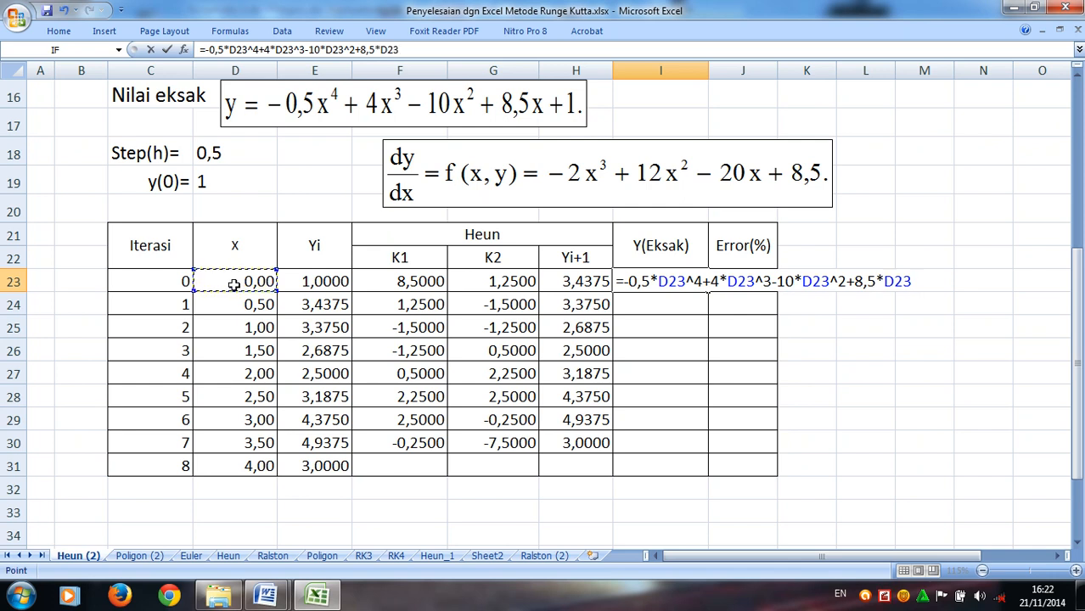
pyautogui.write('+1')
pyautogui.press('Return')
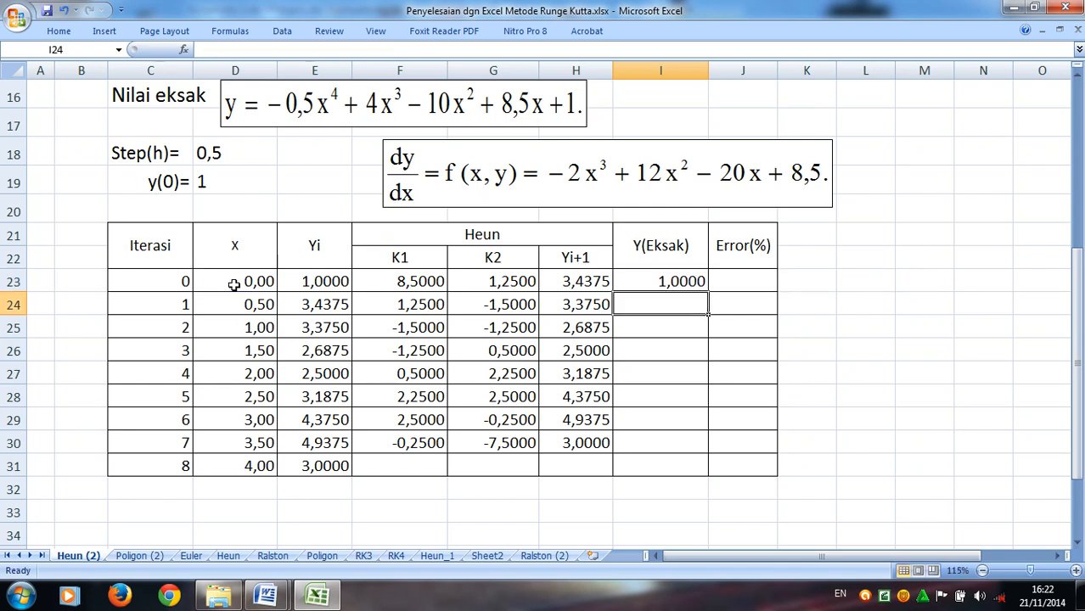
# Fill the exact-value formula from I23 down to I31 and check its x references in I31 and I26.
pyautogui.click(671, 284)
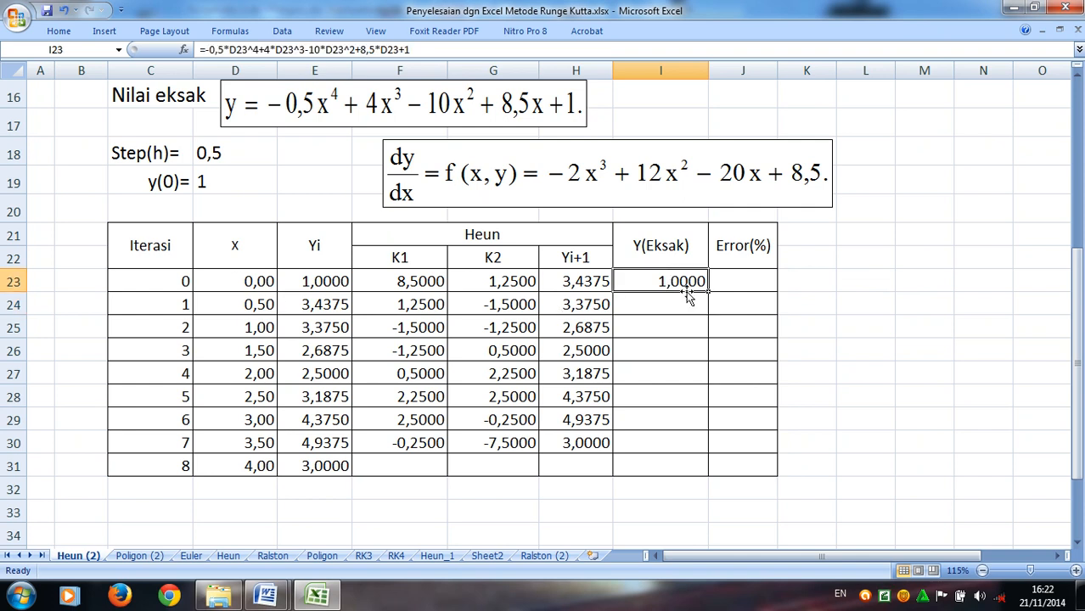
pyautogui.moveTo(708, 292); pyautogui.dragTo(703, 475)
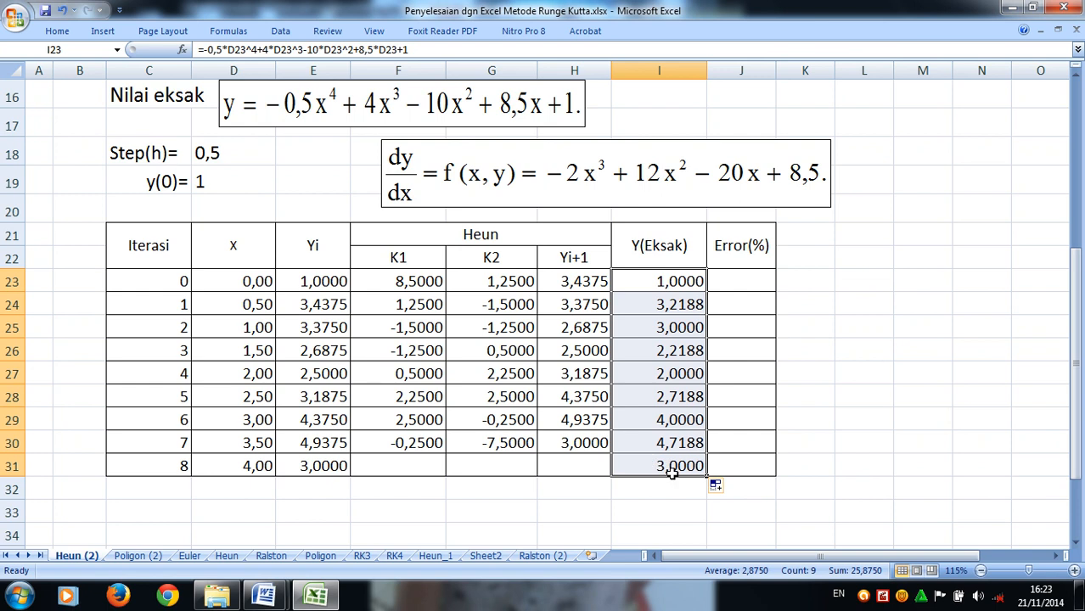
pyautogui.doubleClick(663, 466)
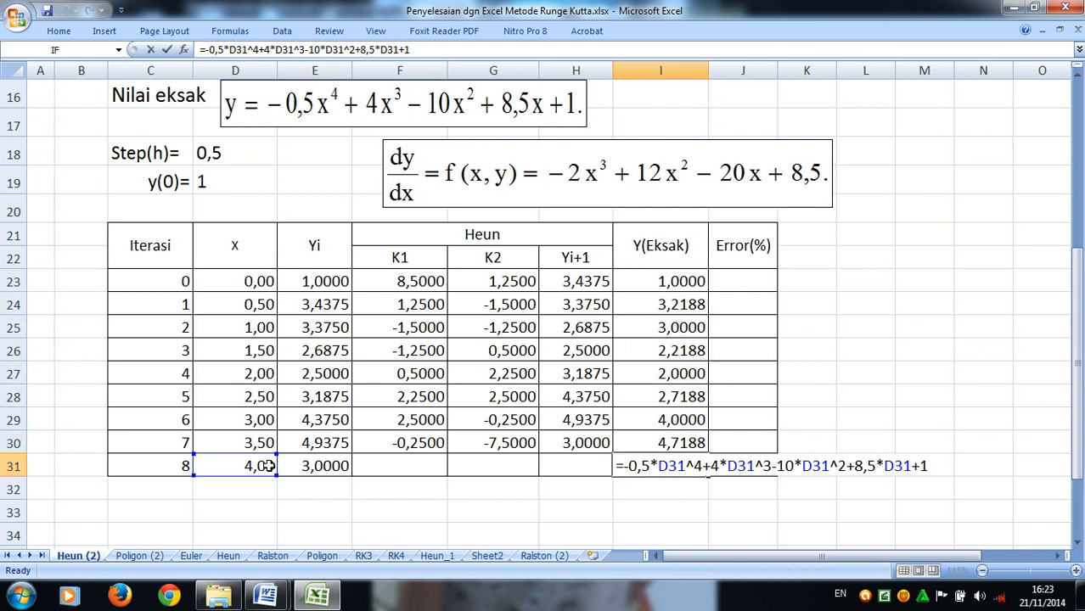
pyautogui.press('Return')
pyautogui.click(685, 350)
pyautogui.doubleClick(684, 351)
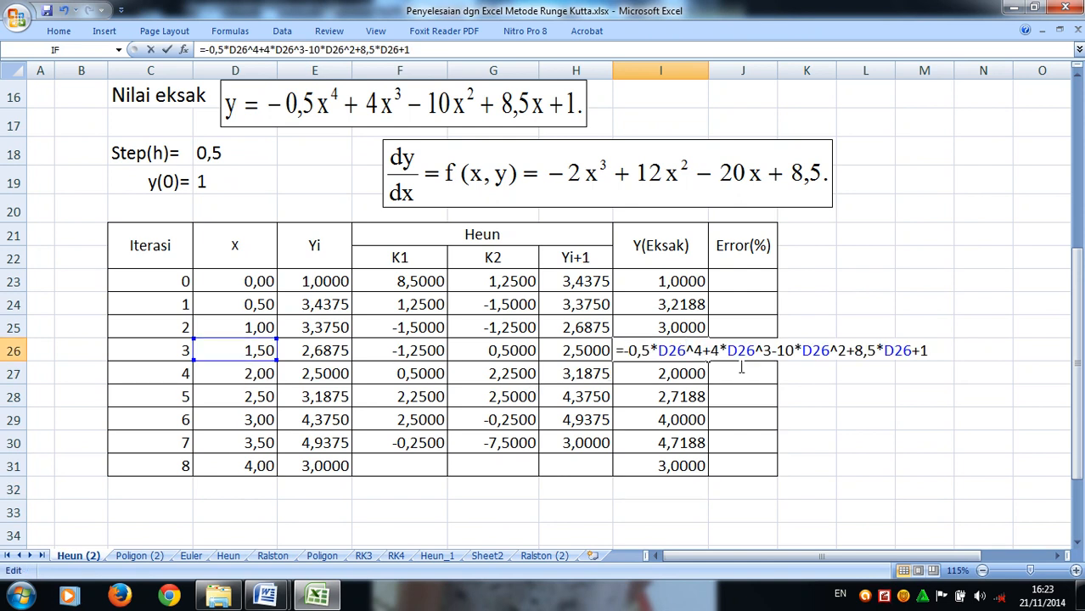
pyautogui.press('Return')
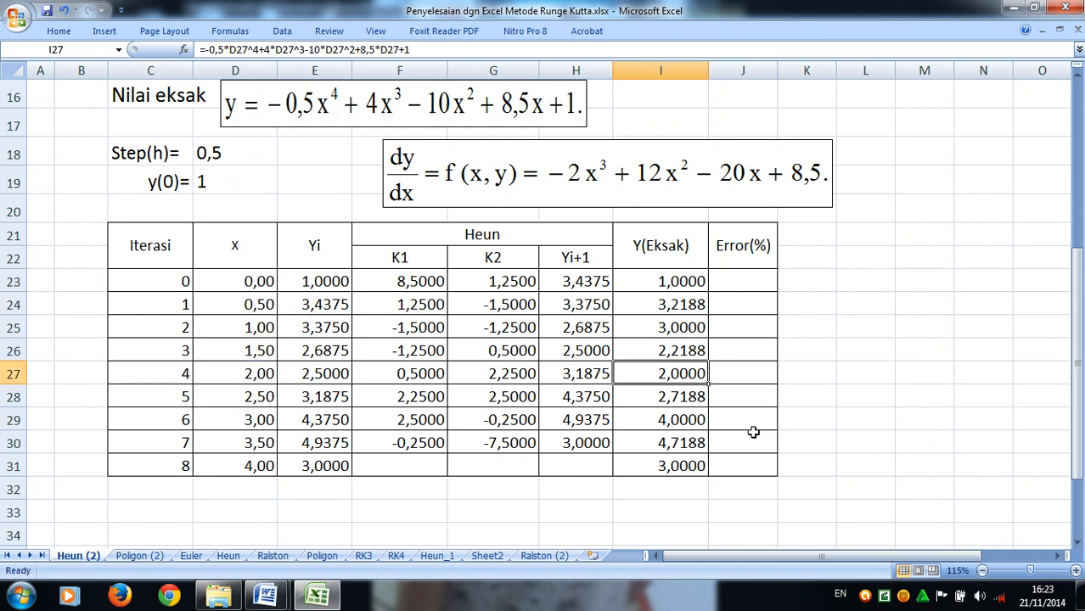
# Refill the Y(Eksak) column by extending the formula in I23 down to I31.
pyautogui.click(675, 281)
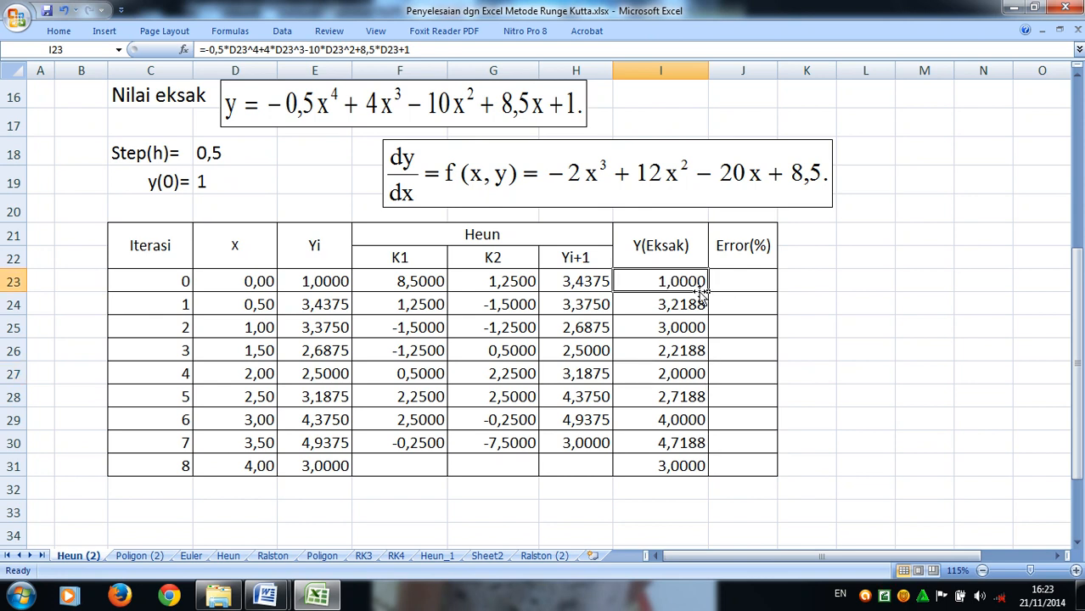
pyautogui.moveTo(708, 293); pyautogui.dragTo(704, 468)
# Enter the percentage error formula =(E23-I23)/I23*100 in J23, comparing Yi with the exact value.
pyautogui.click(734, 282)
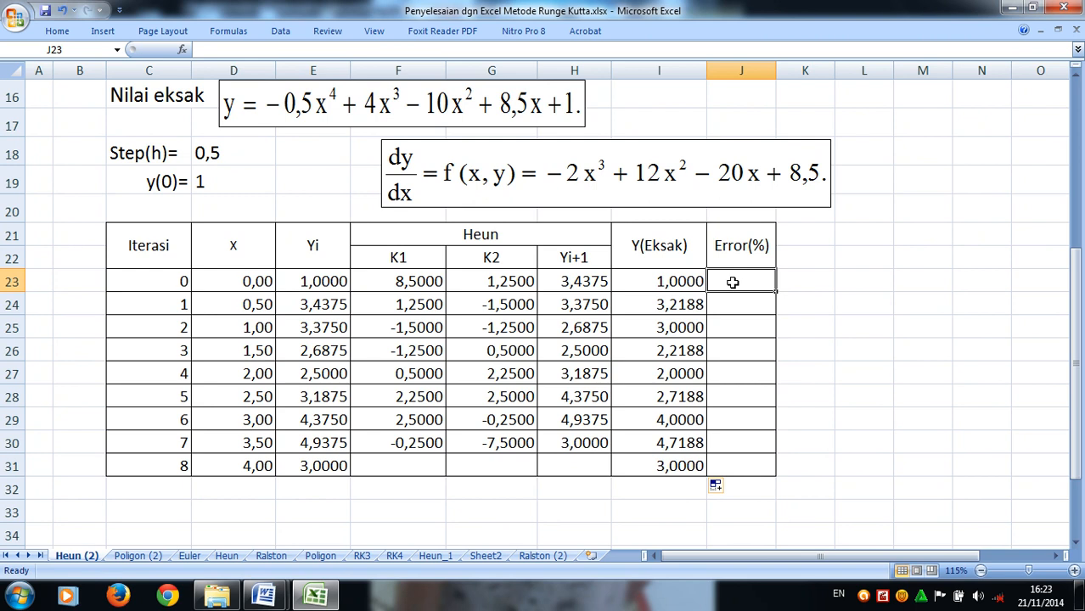
pyautogui.write('=(')
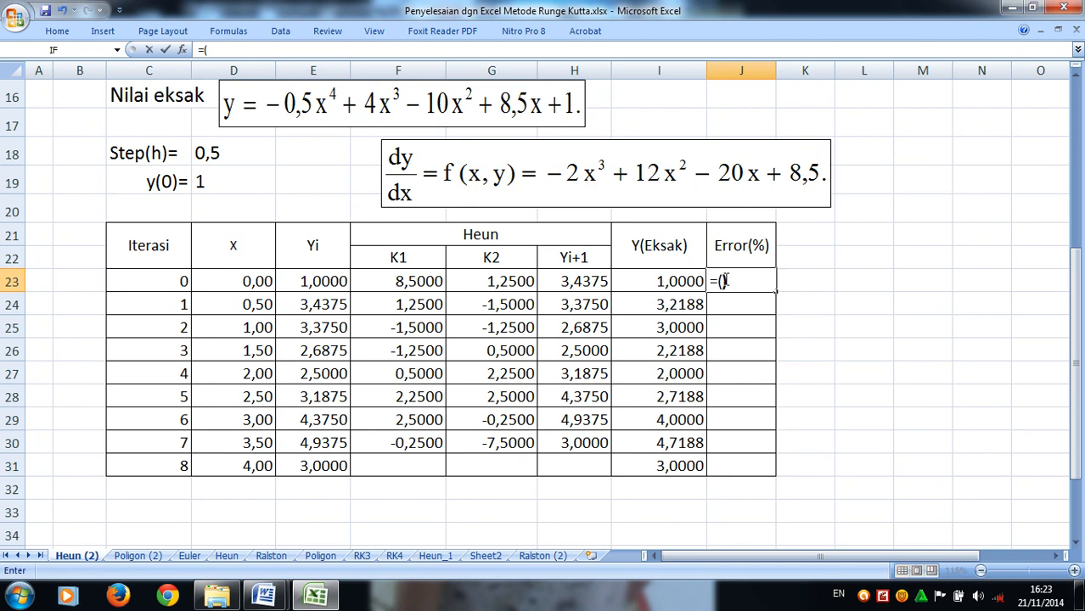
pyautogui.click(723, 282)
pyautogui.click(330, 282)
pyautogui.write('-')
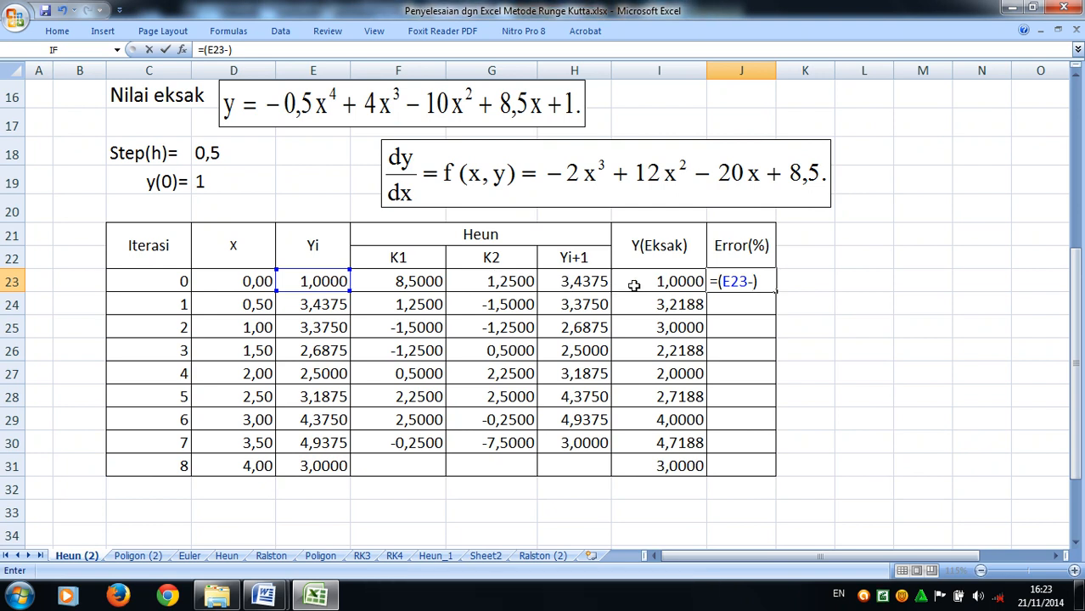
pyautogui.click(666, 282)
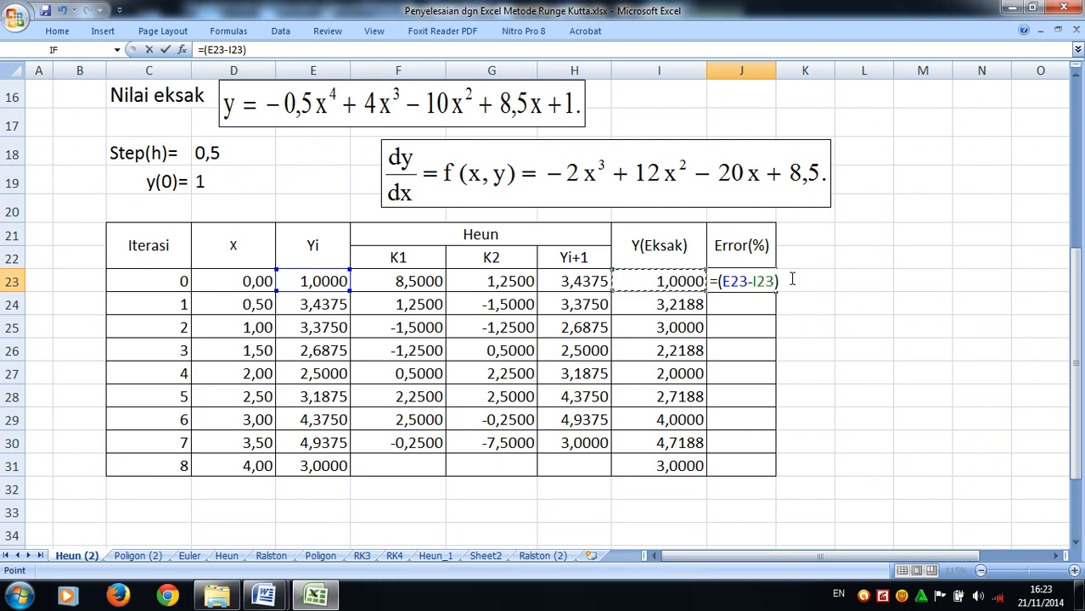
pyautogui.write('/')
pyautogui.click(641, 281)
pyautogui.click(641, 282)
pyautogui.write('*100')
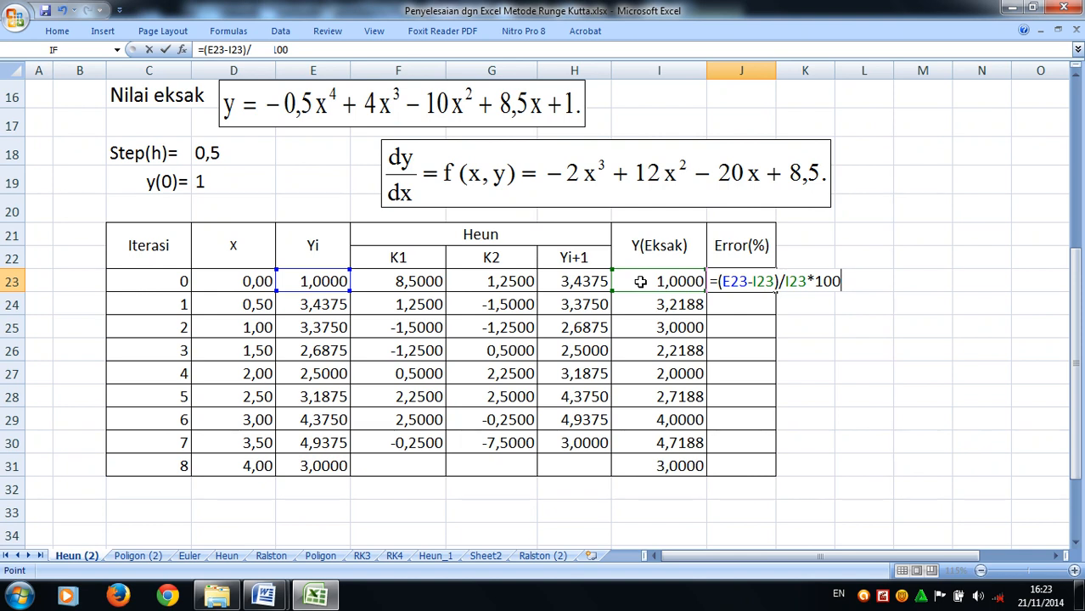
pyautogui.doubleClick(763, 322)
# Fill the error formula from J23 down to J31 and widen column J to 12,86.
pyautogui.click(758, 283)
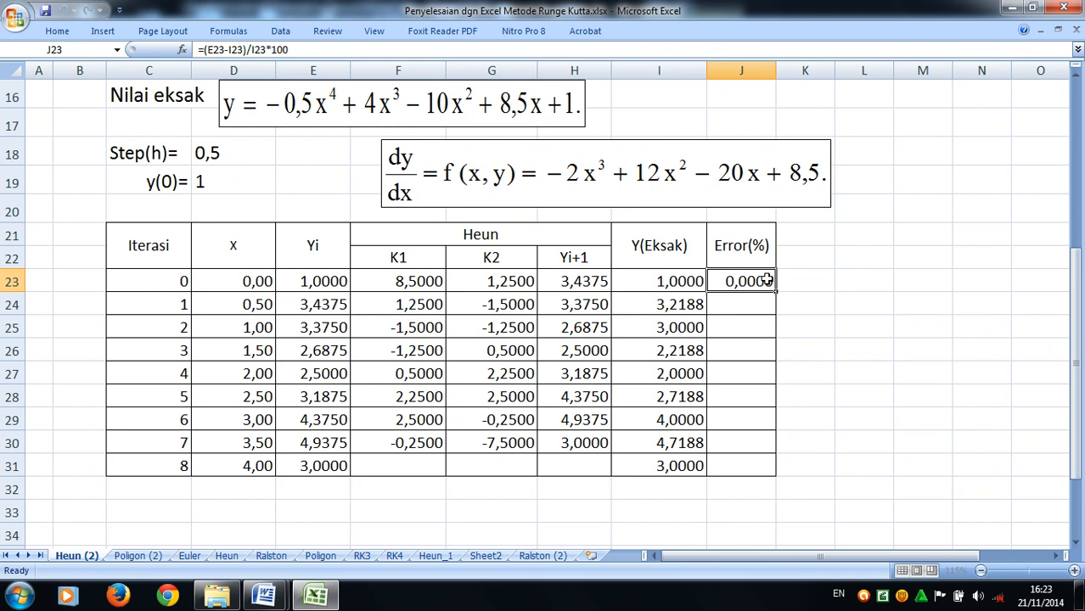
pyautogui.moveTo(777, 293); pyautogui.dragTo(766, 467)
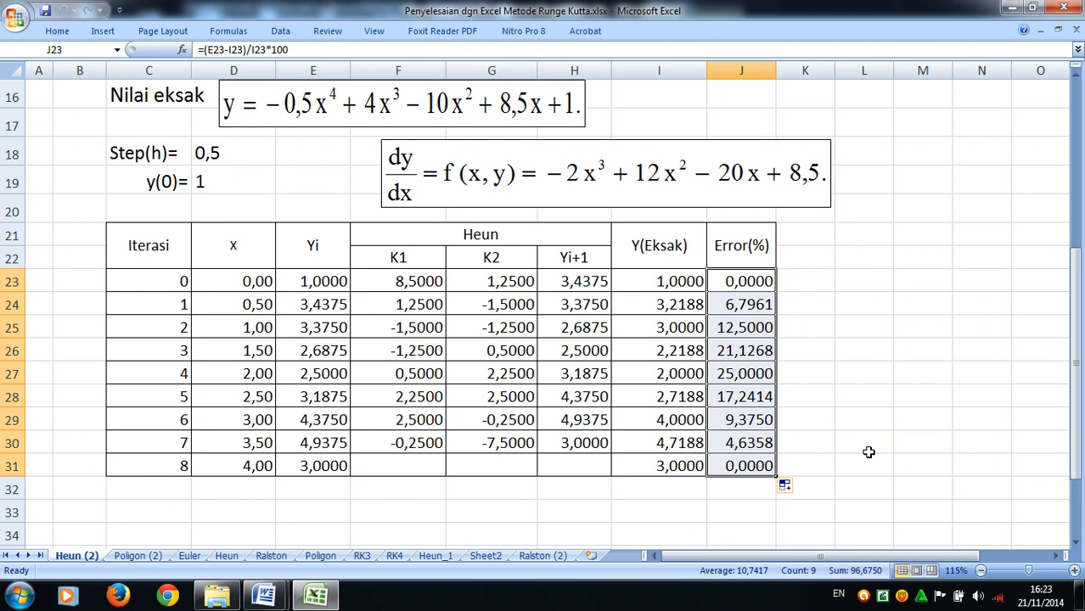
pyautogui.moveTo(775, 73); pyautogui.dragTo(794, 157)
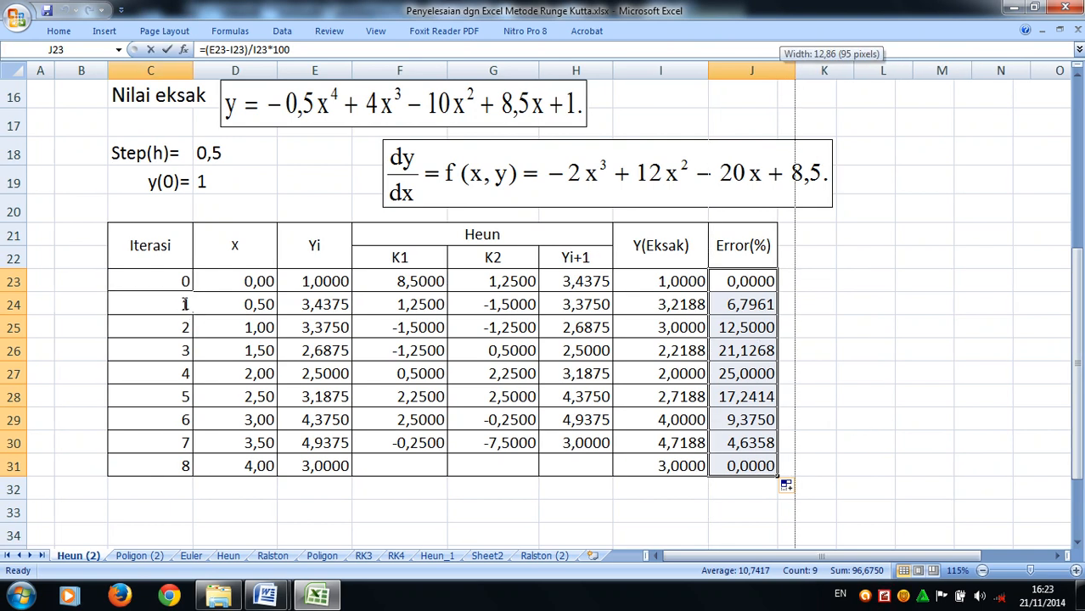
# Check the cell references of the error formula in J24, leaving it unedited.
pyautogui.click(755, 305)
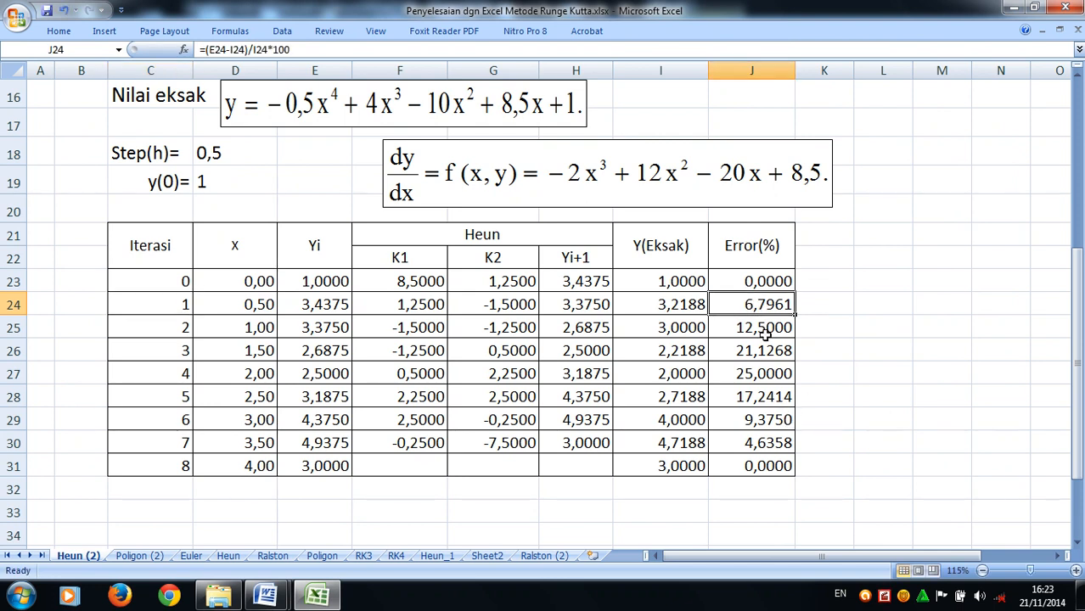
pyautogui.doubleClick(754, 304)
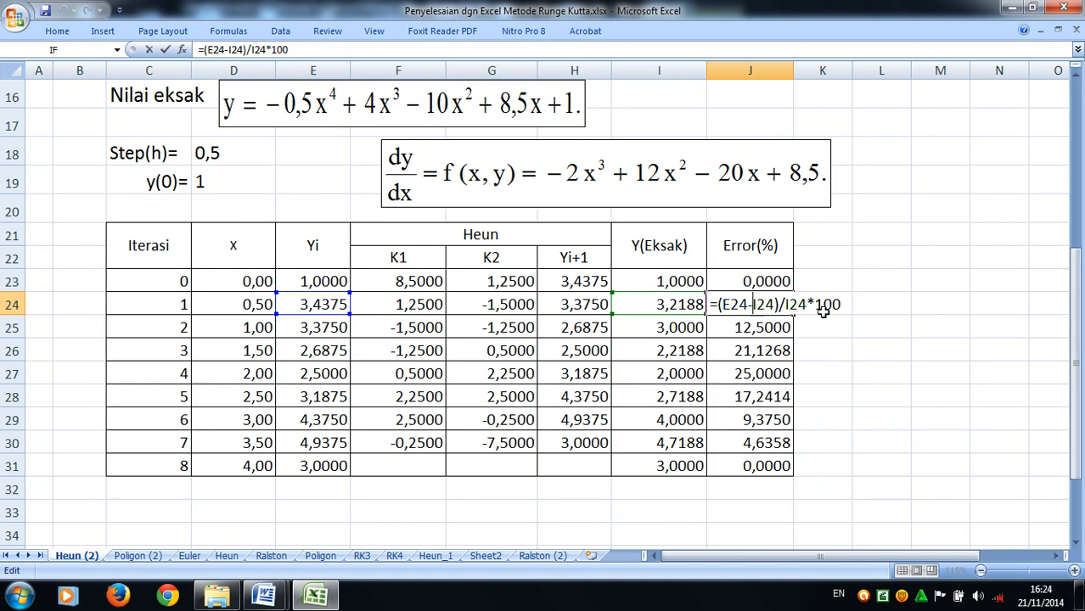
pyautogui.press('Return')
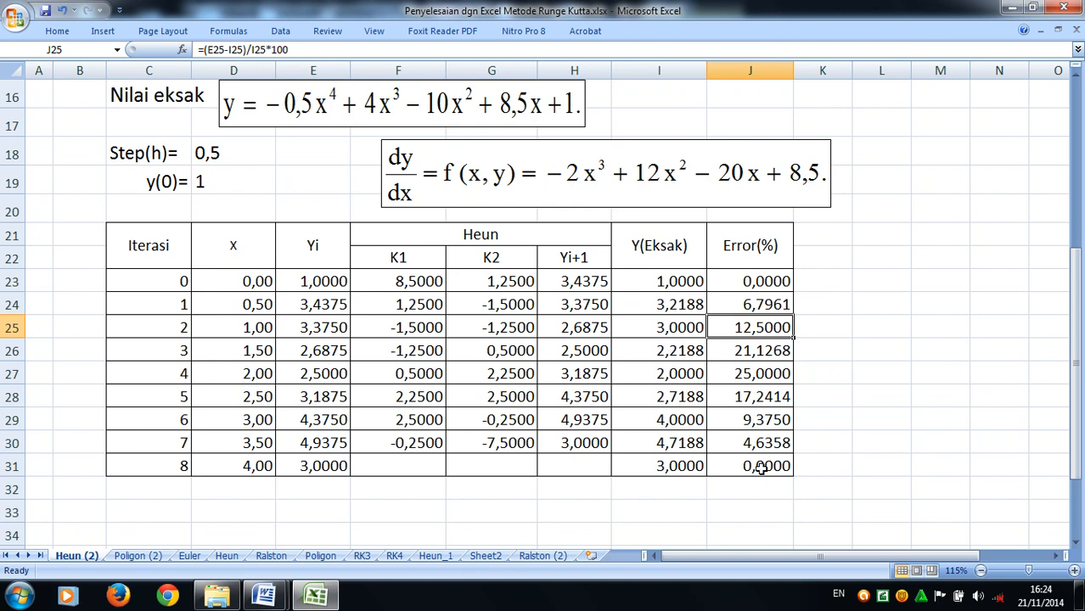
pyautogui.click(846, 472)
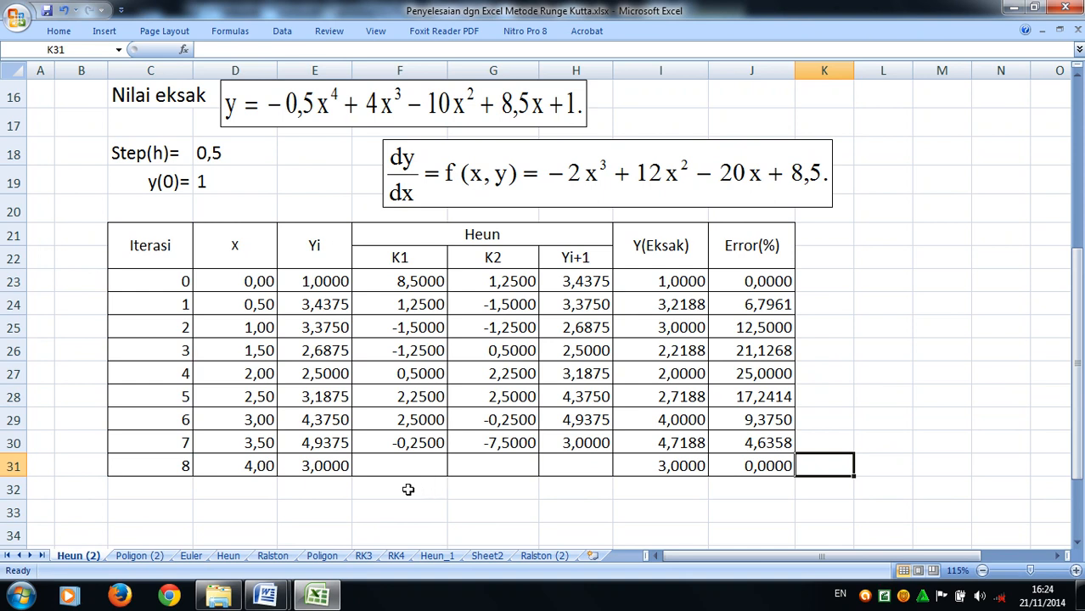
pyautogui.scroll(4, 408, 490)
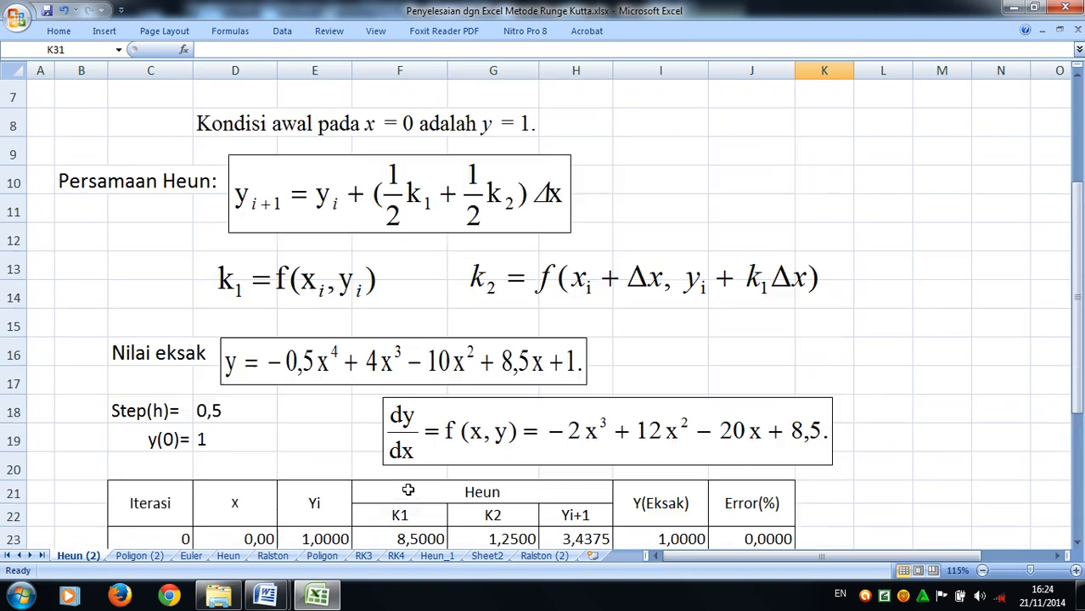
pyautogui.scroll(1, 890, 343)
pyautogui.click(867, 314)
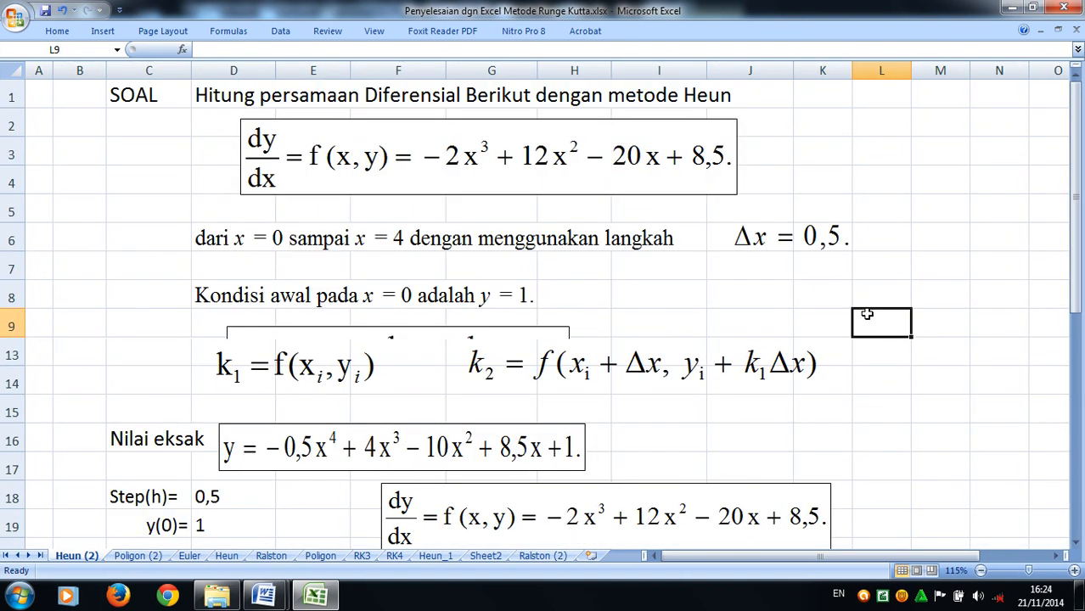
pyautogui.click(1075, 212)
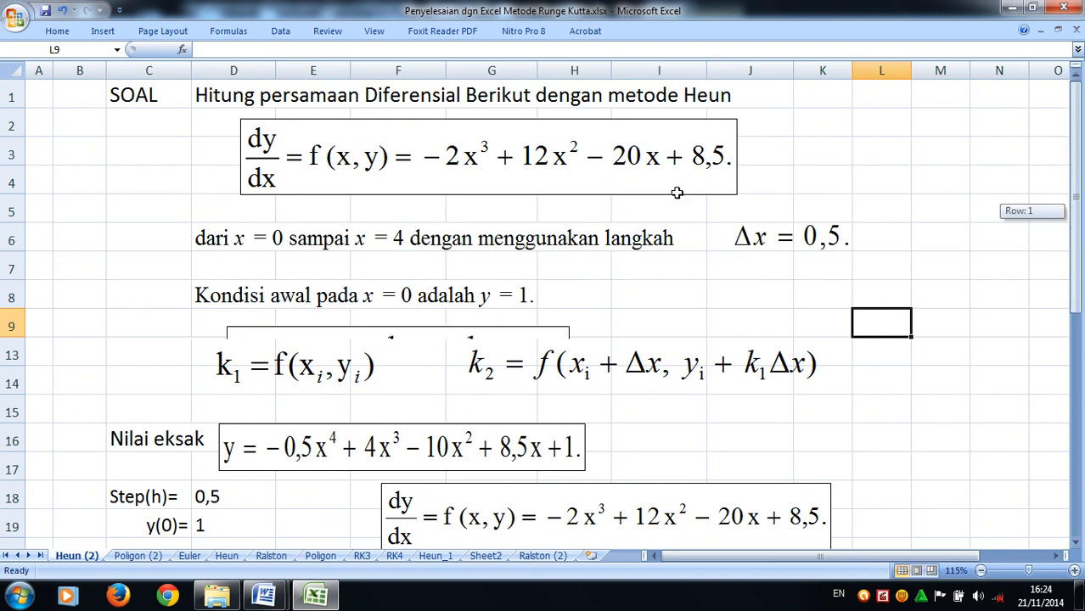
pyautogui.doubleClick(884, 598)
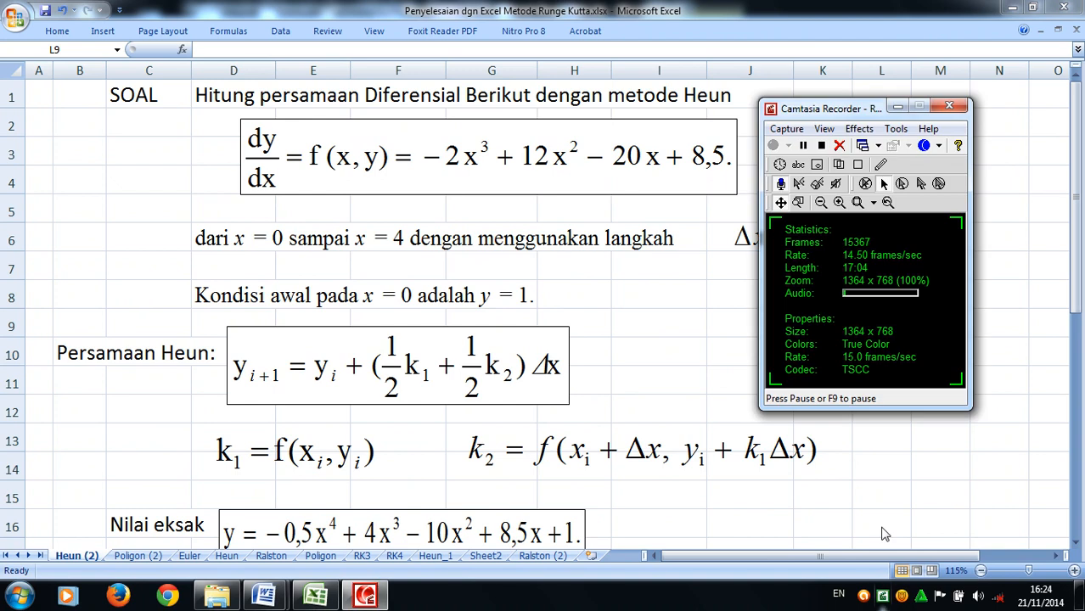